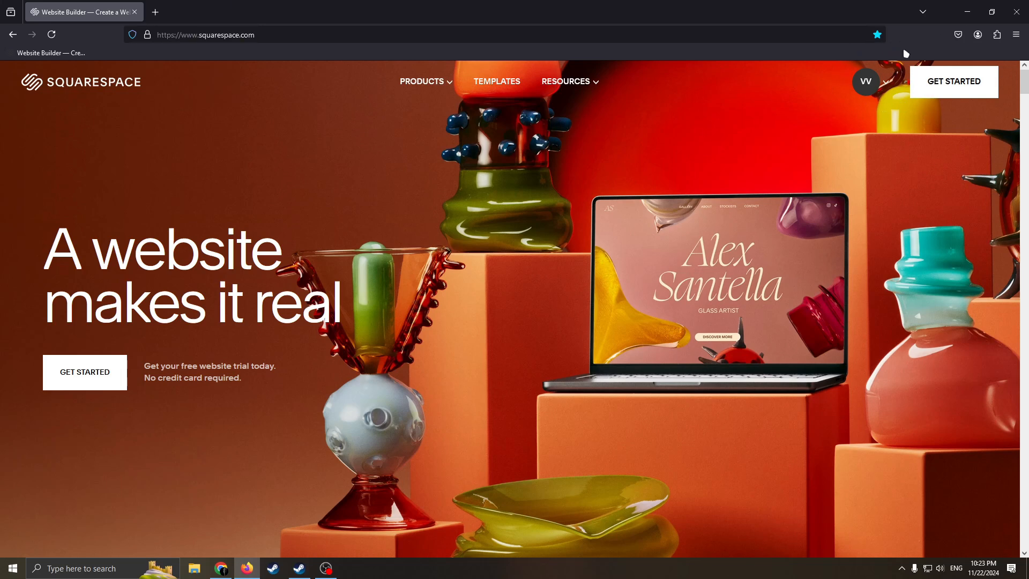
- Start the guided setup for a new website from the Squarespace home page
click(882, 89)
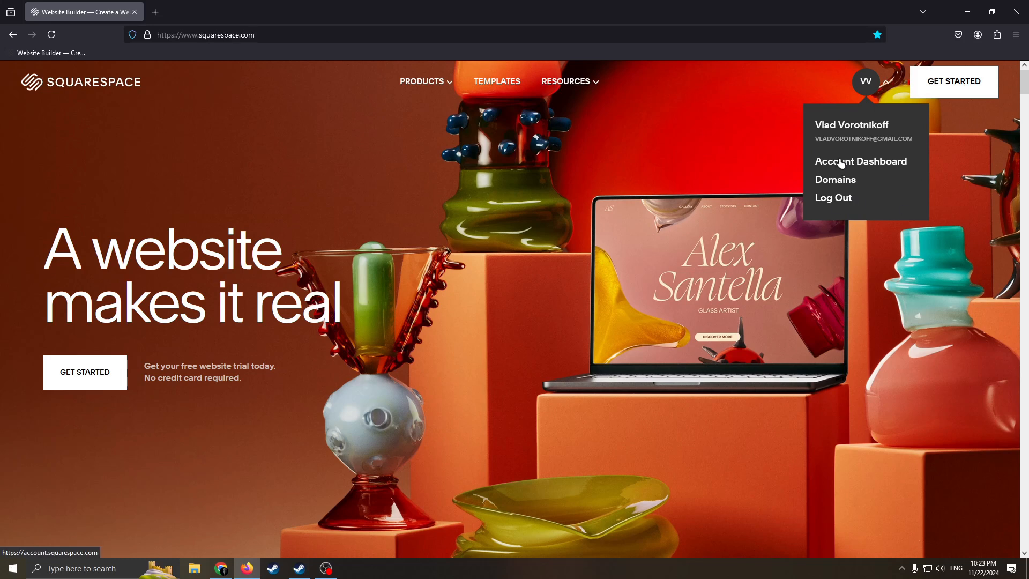
click(888, 90)
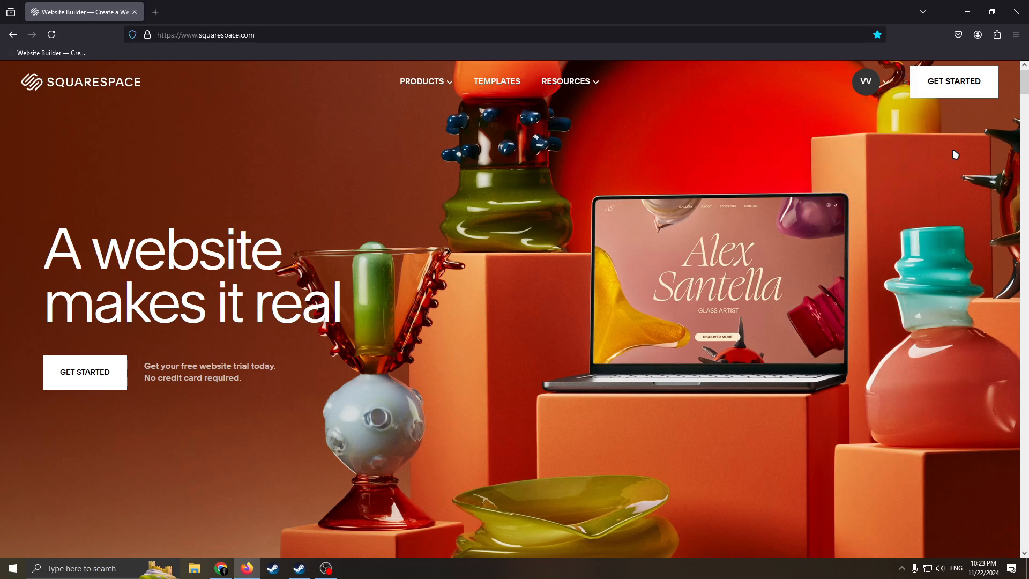
click(946, 95)
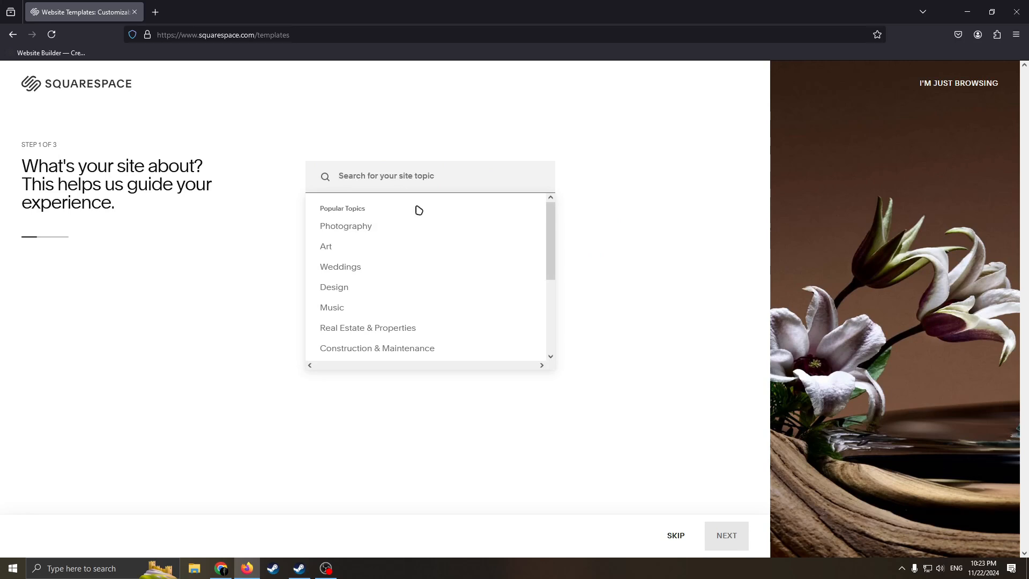
- Search the site topics for "Coaching", choose Professional Coaching as the topic and continue
text(C)
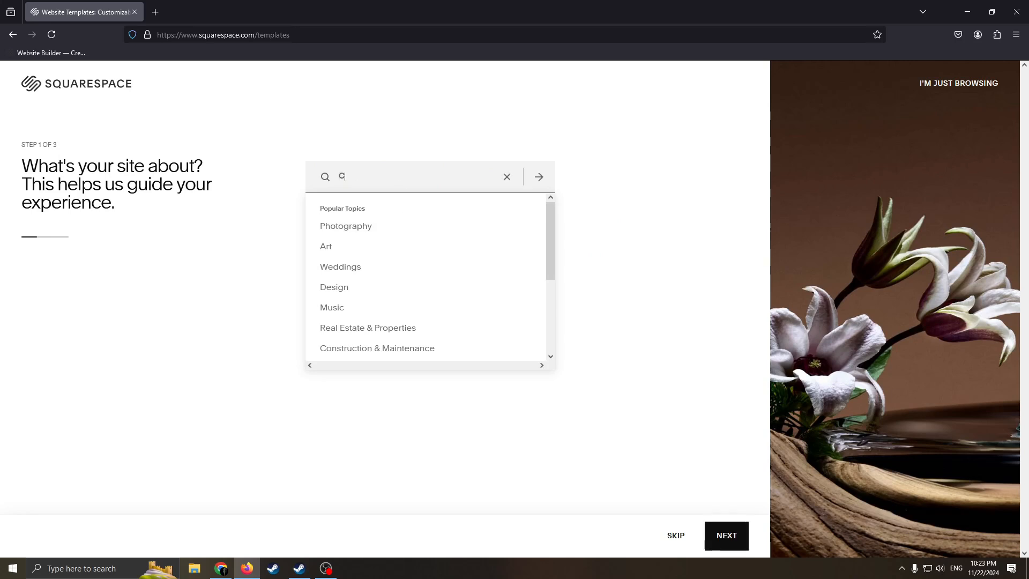
text(oa)
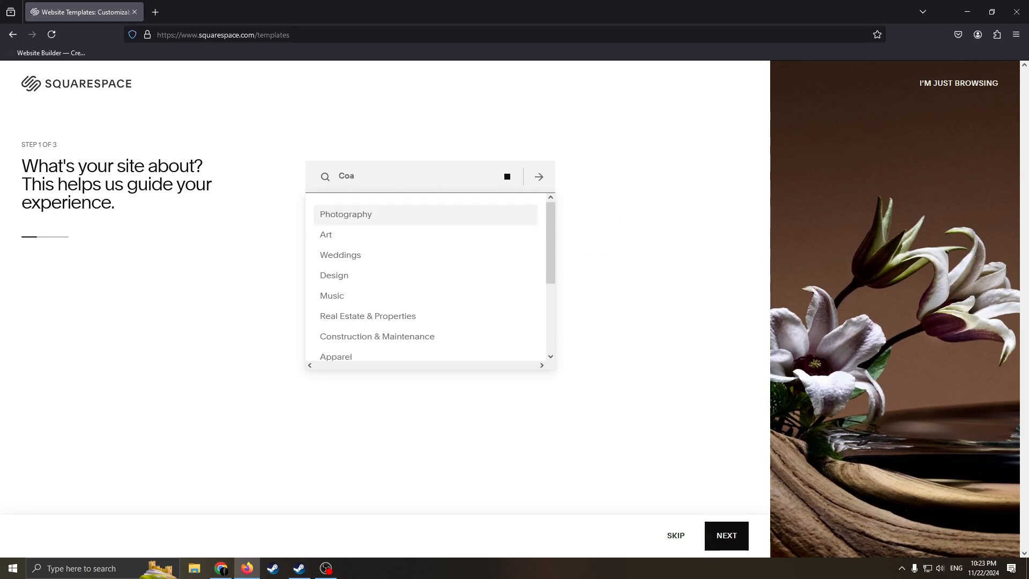
text(ching)
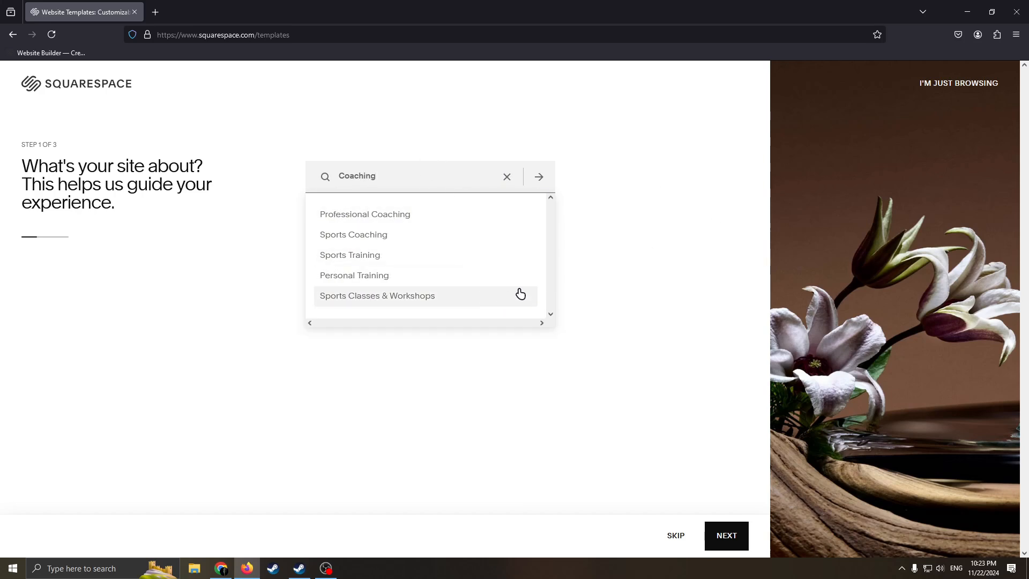
click(376, 217)
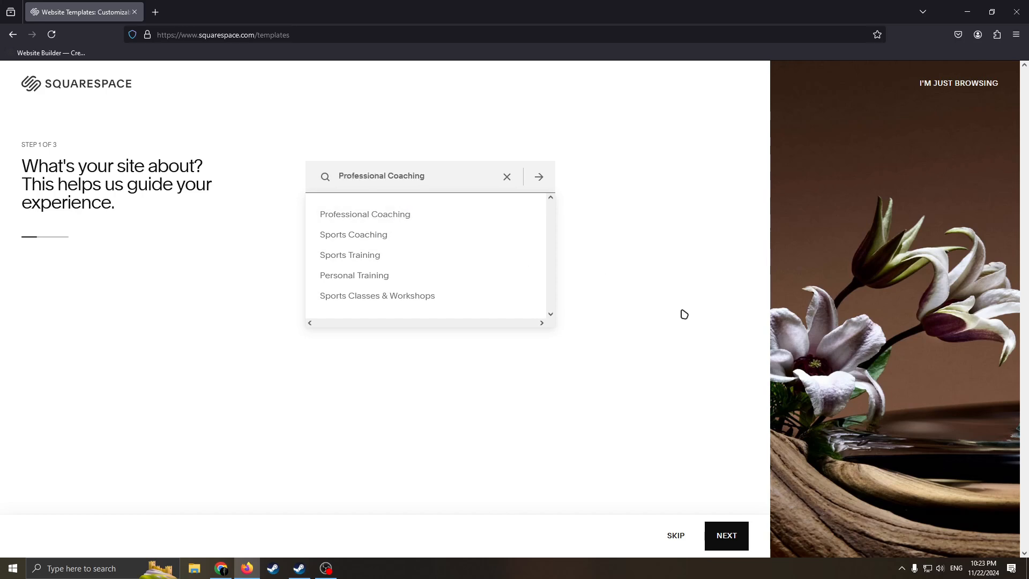
click(727, 536)
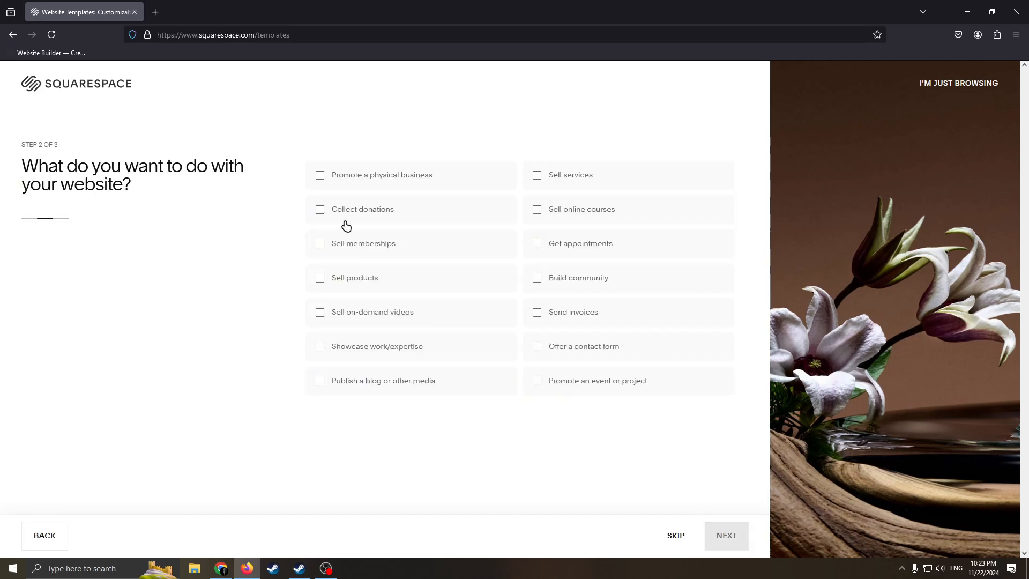
drag(234, 167, 72, 167)
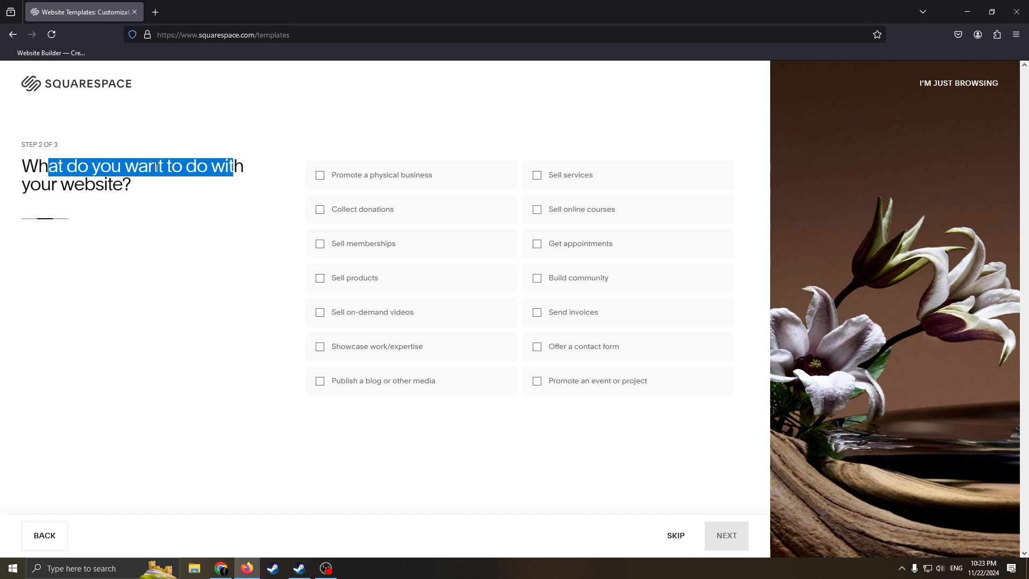
drag(144, 186, 77, 167)
drag(208, 167, 167, 165)
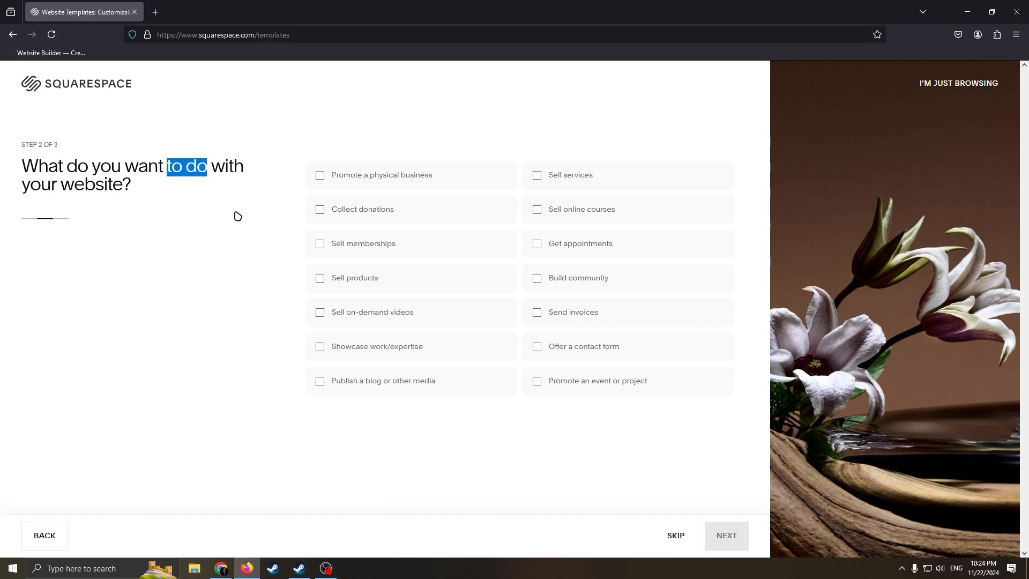
mouse_move(164, 182)
mouse_down()
mouse_move(75, 161)
mouse_move(177, 183)
mouse_up()
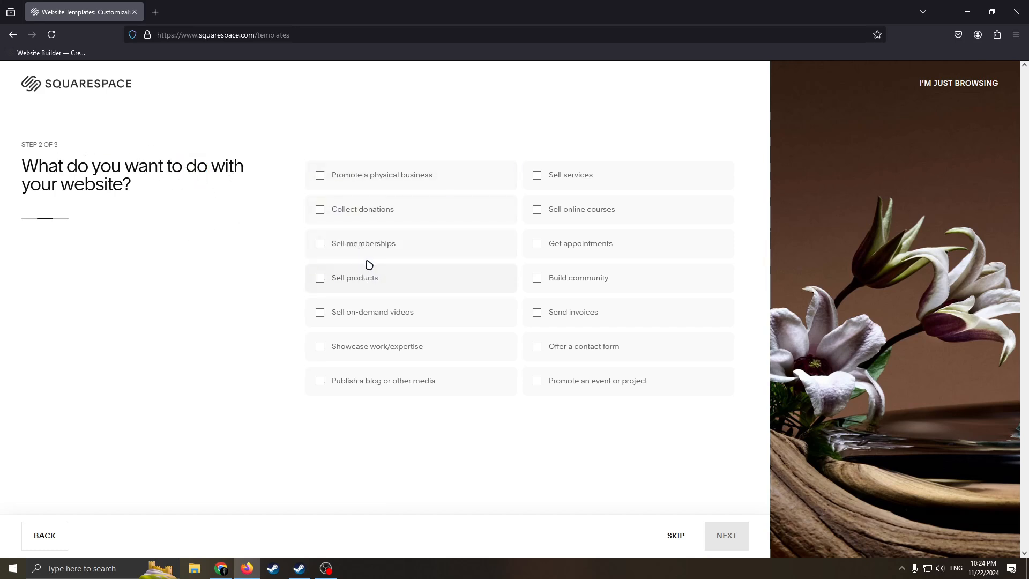
- Select Sell memberships, Publish a blog or other media, Build community, Sell online courses and Sell services as website goals and continue
click(324, 245)
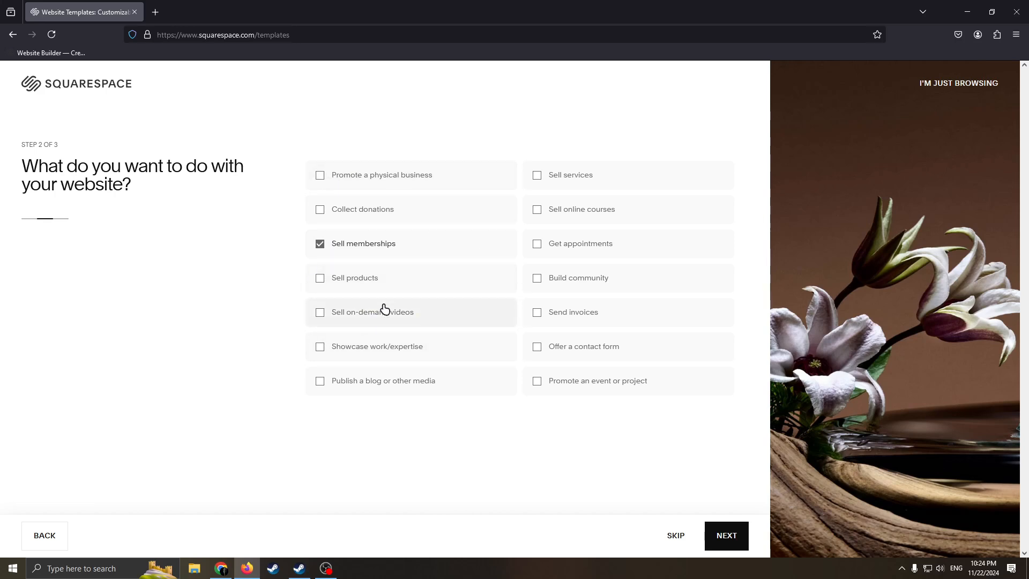
click(323, 383)
click(538, 278)
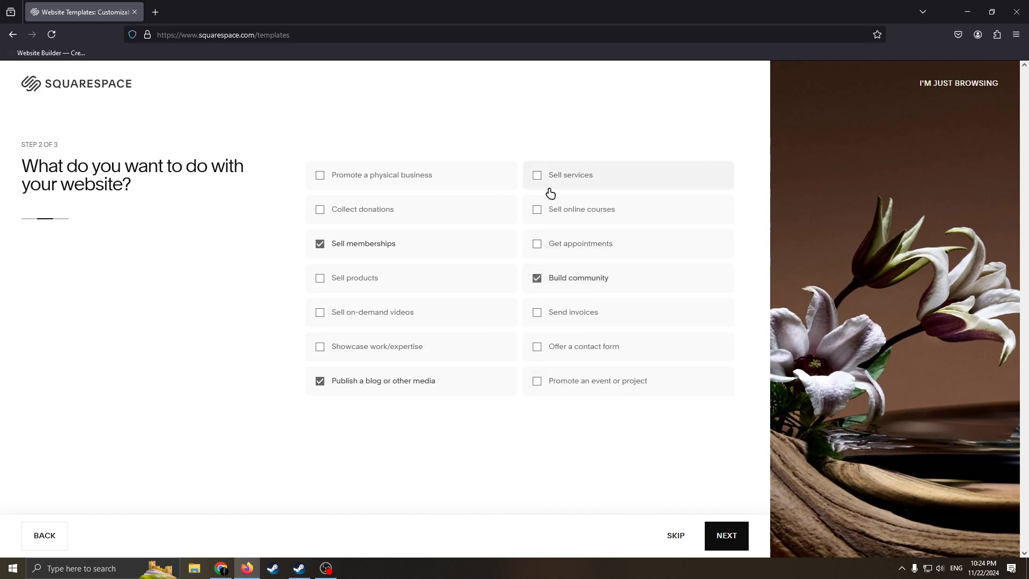
click(540, 210)
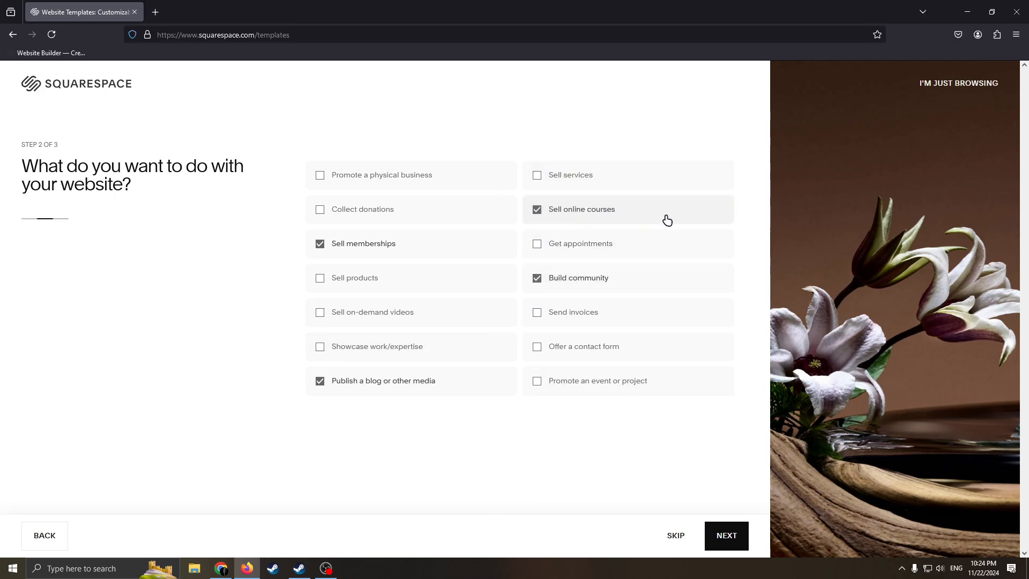
click(547, 178)
click(724, 526)
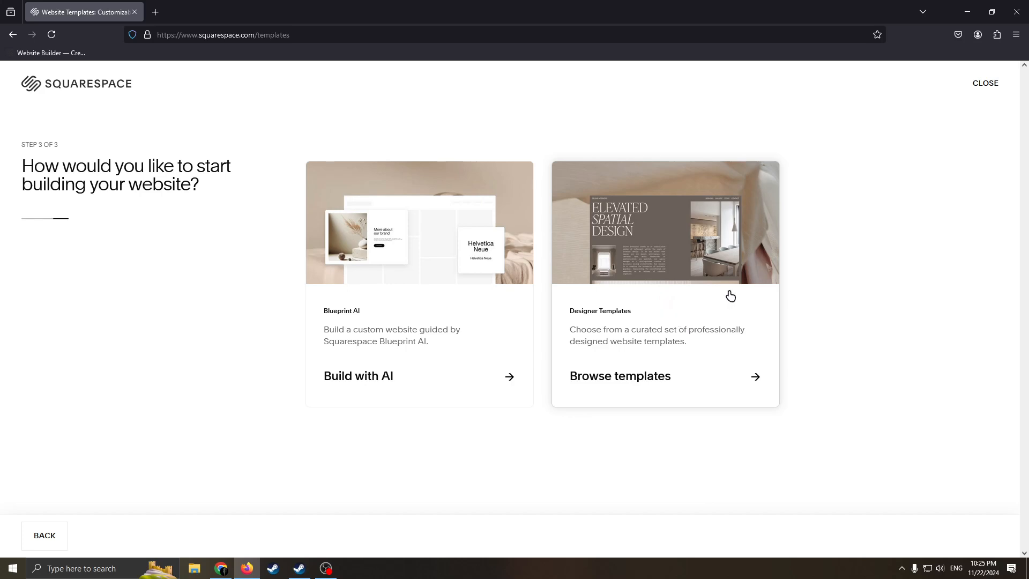
- Choose to build from designer templates and examine the best template match and the available type filters
click(764, 397)
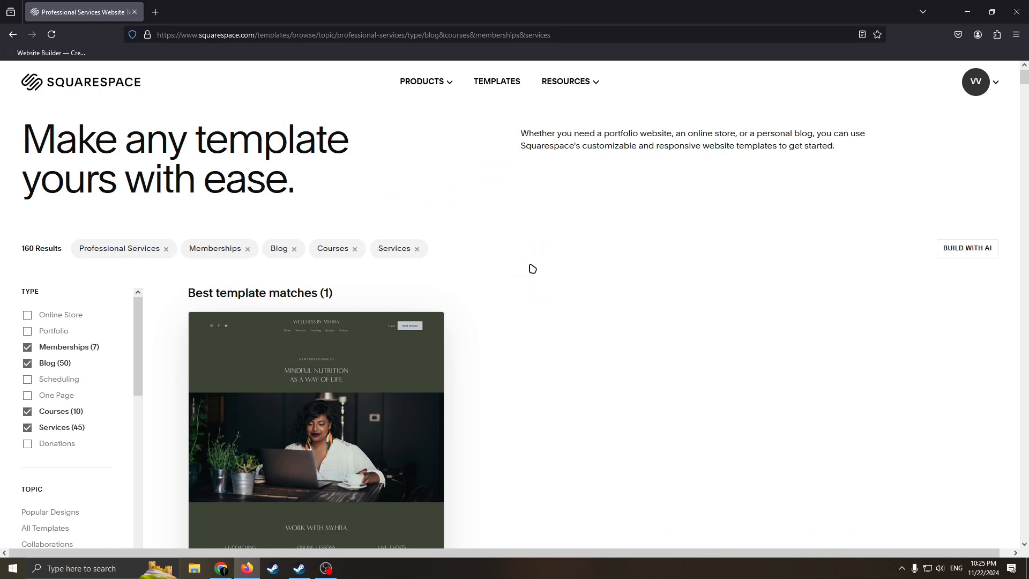
scroll(532, 269, down, 1)
scroll(329, 252, down, 2)
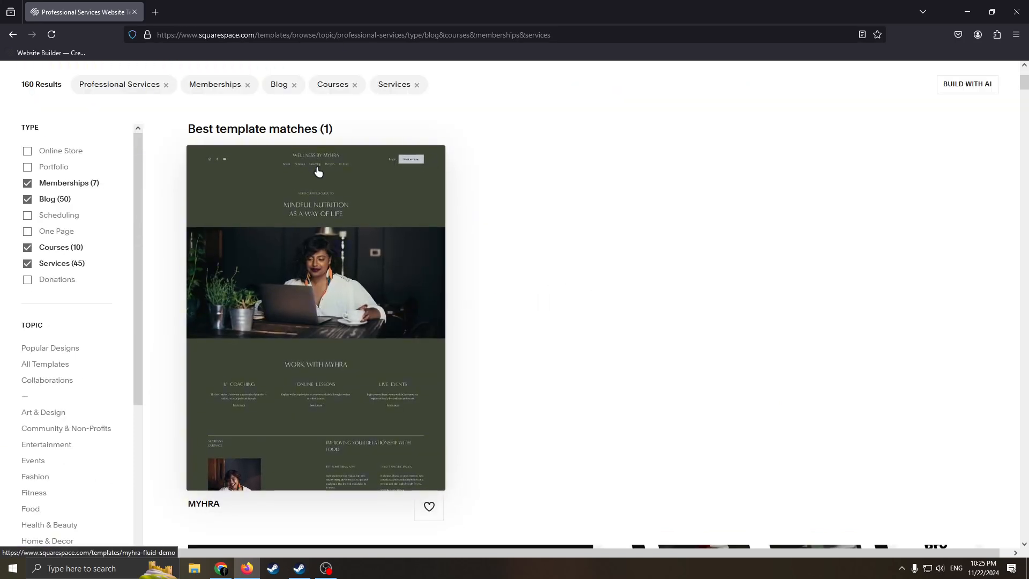
scroll(133, 255, up, 2)
scroll(91, 298, down, 1)
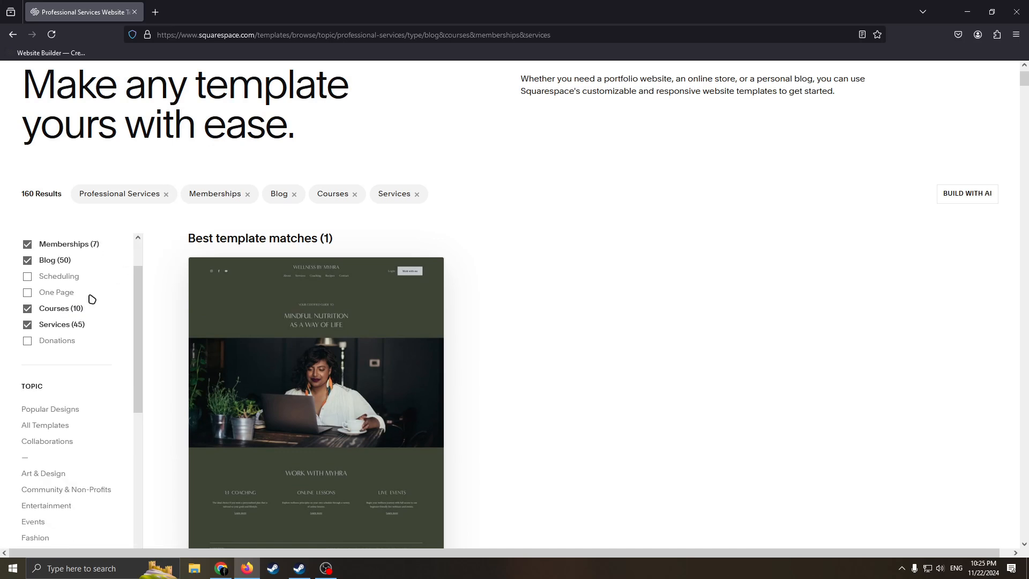
scroll(121, 321, up, 1)
scroll(131, 325, down, 5)
scroll(115, 342, up, 5)
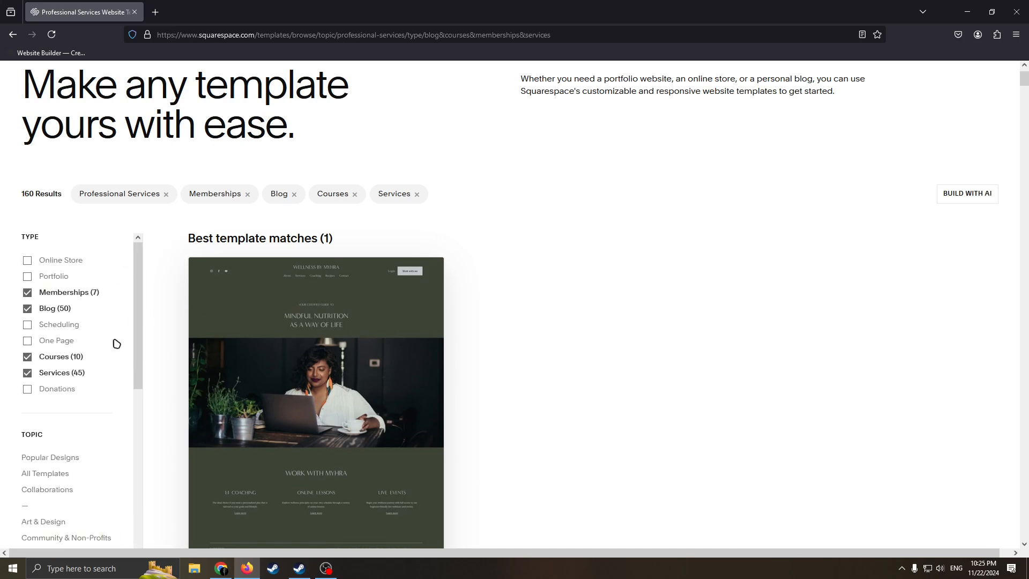
scroll(119, 347, up, 1)
scroll(164, 333, down, 3)
scroll(72, 190, down, 1)
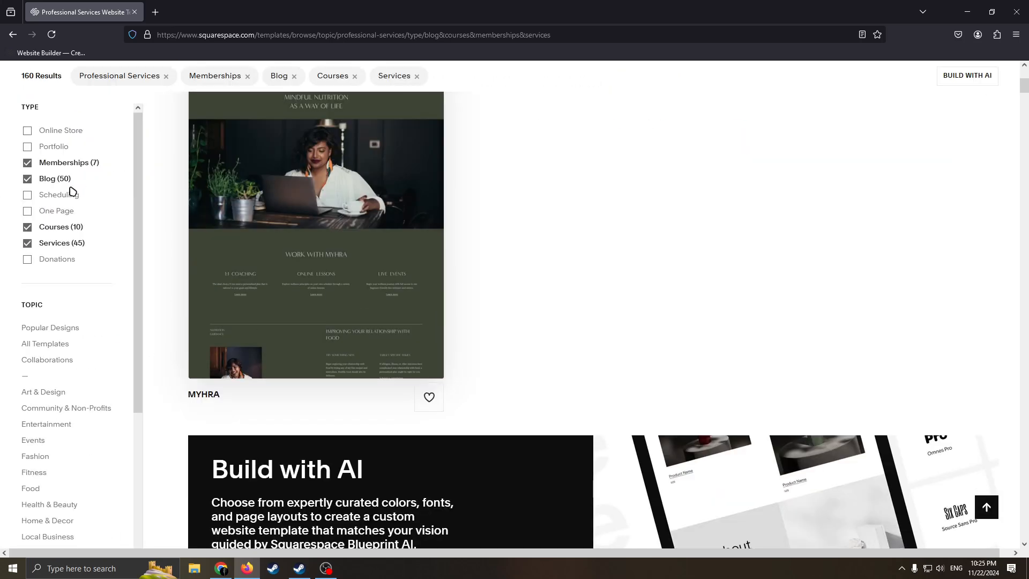
- Remove the Memberships type filter from the template results and add the Donations filter
click(28, 162)
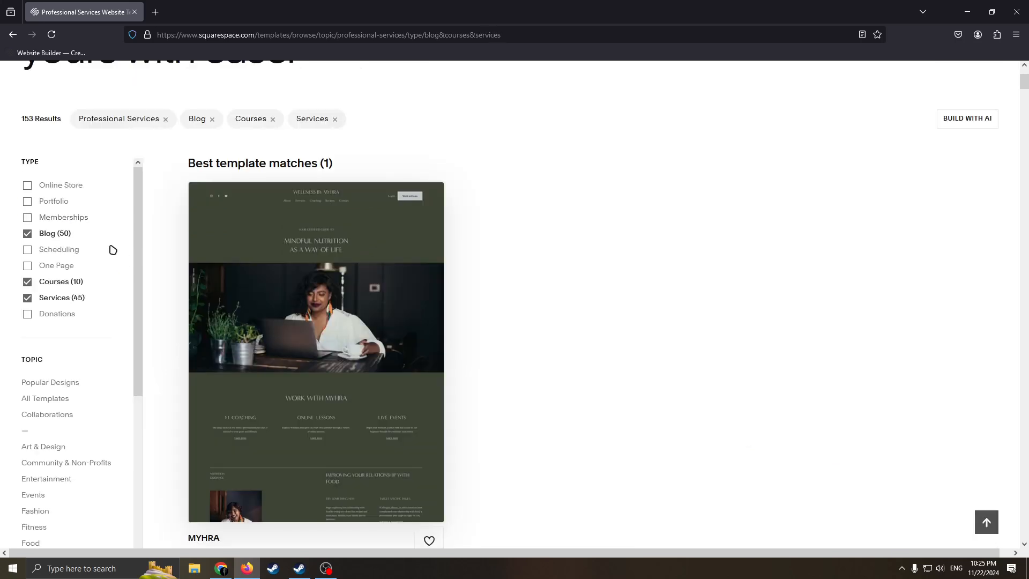
scroll(93, 282, down, 2)
scroll(78, 255, up, 2)
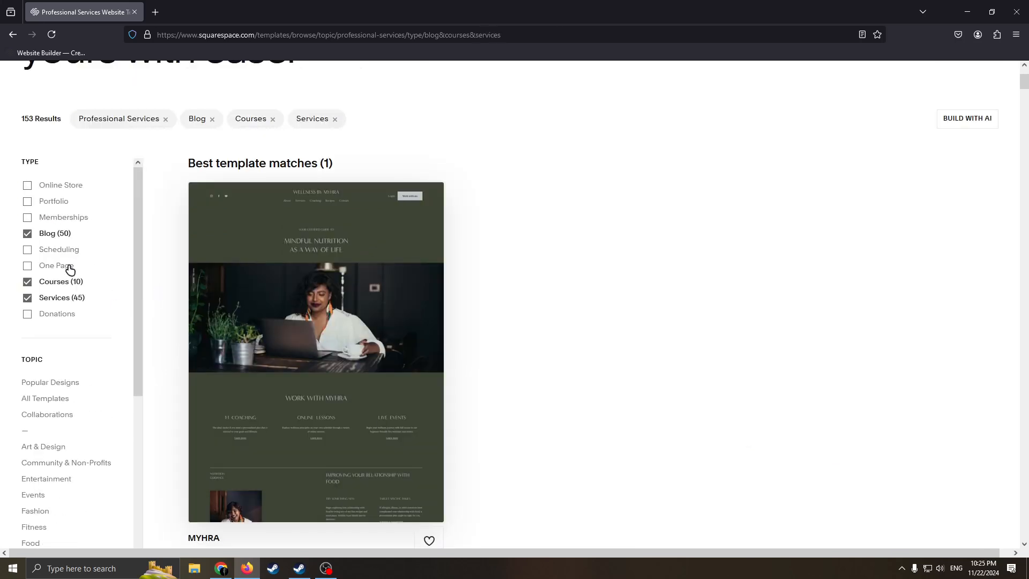
click(27, 315)
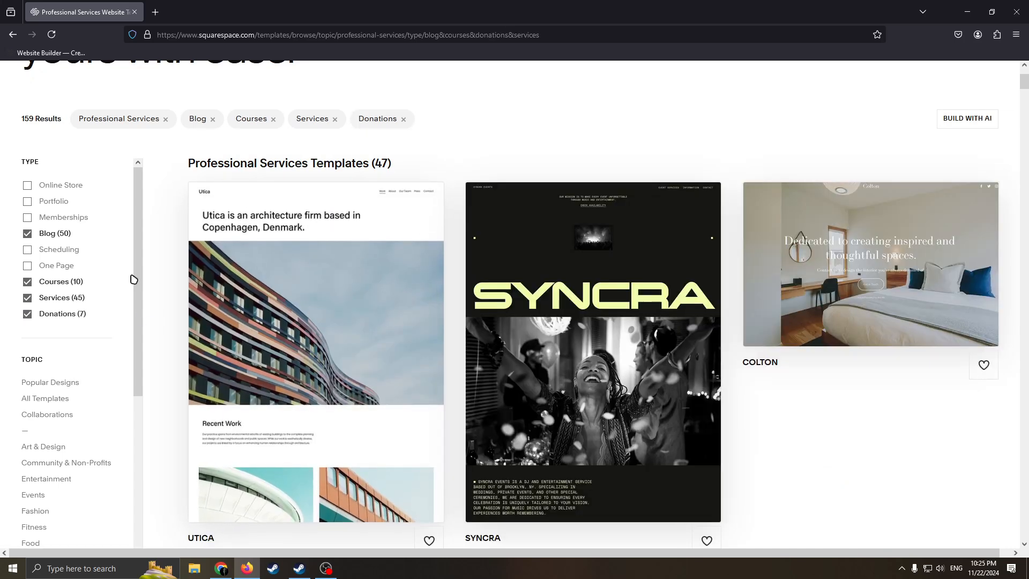
- Look through the Professional Services templates and the list of available template topics
scroll(76, 301, down, 4)
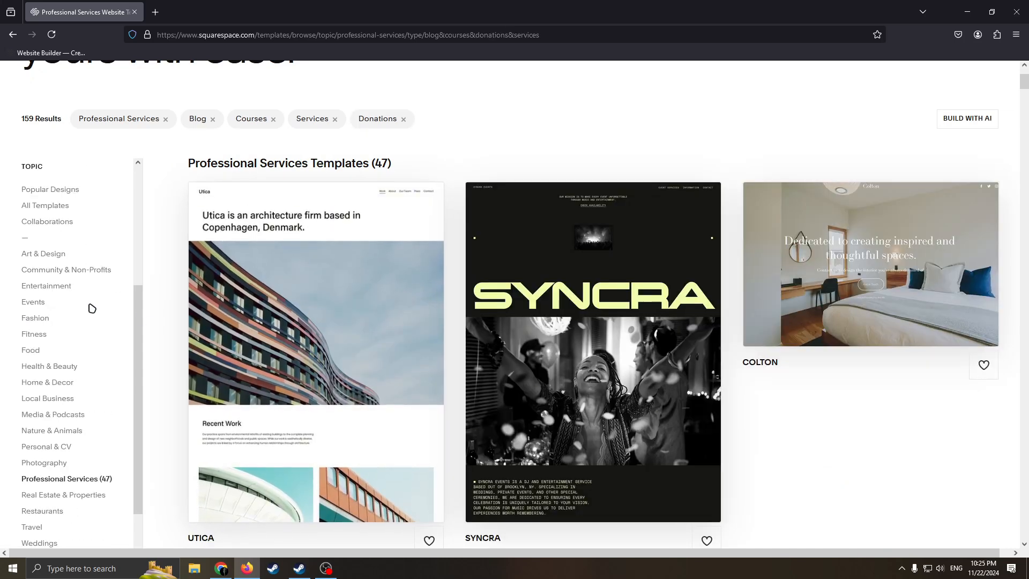
scroll(62, 338, down, 1)
scroll(62, 333, up, 2)
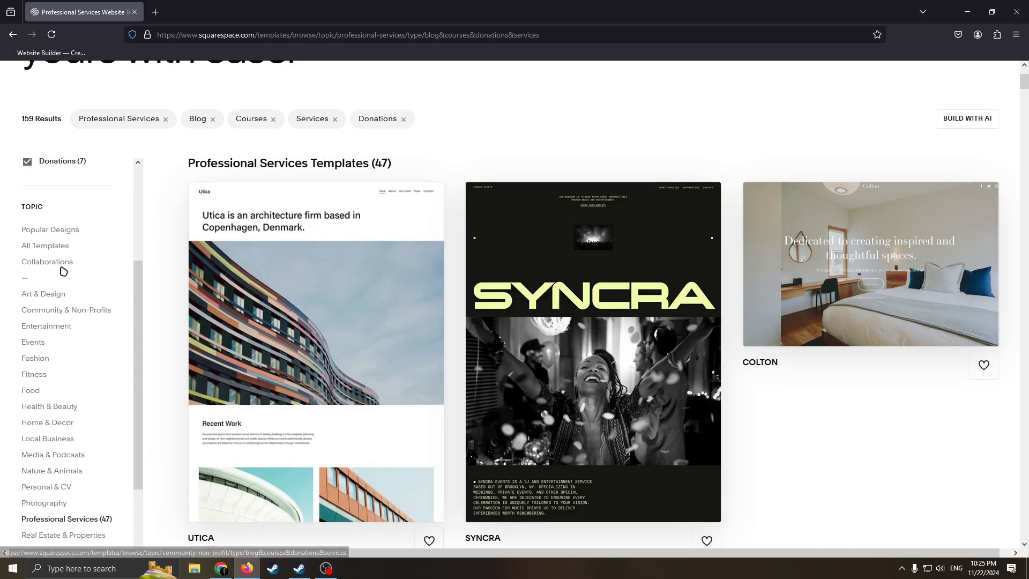
scroll(97, 295, down, 1)
scroll(402, 303, down, 10)
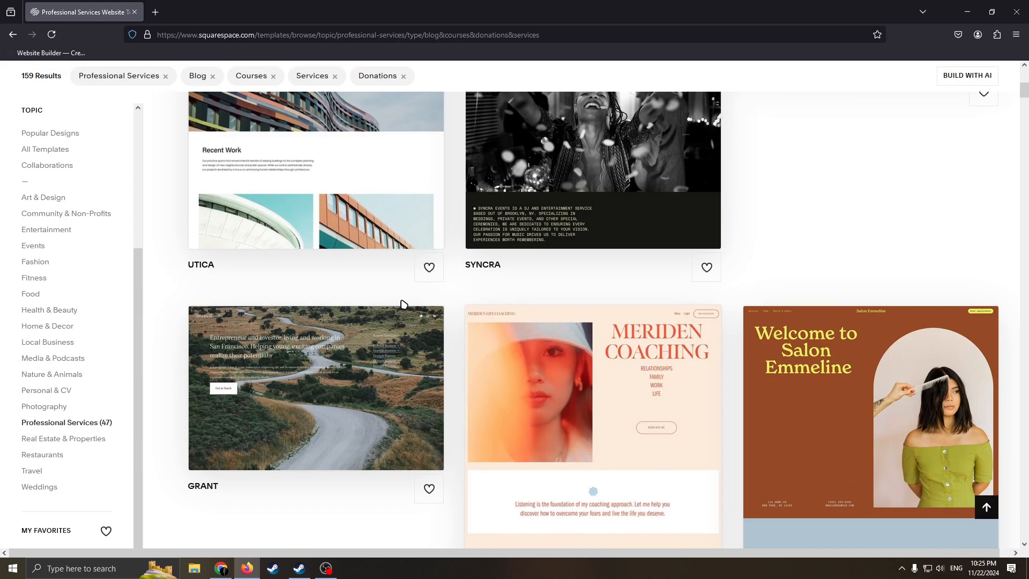
scroll(532, 315, up, 8)
scroll(533, 315, up, 5)
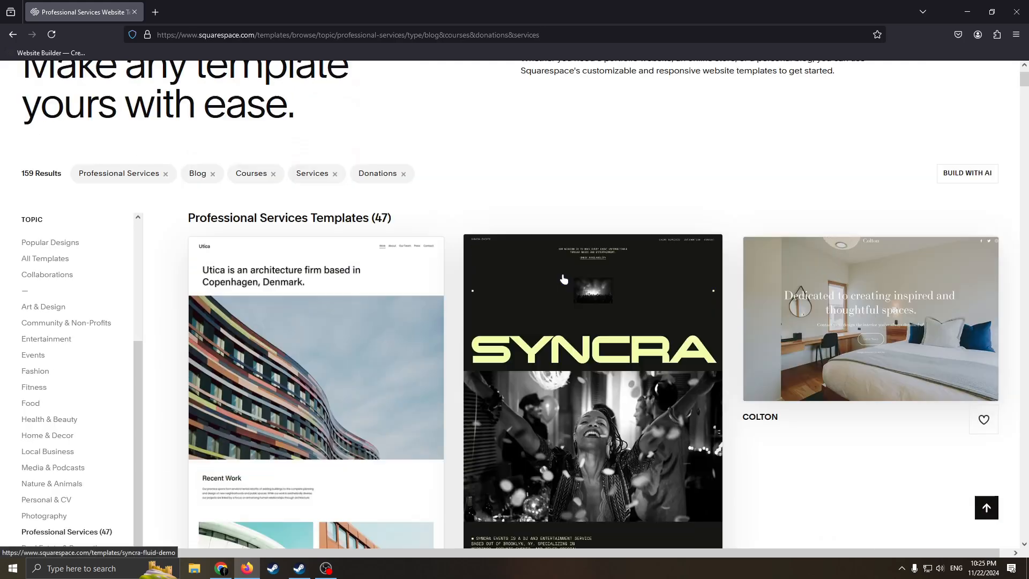
scroll(574, 303, down, 12)
scroll(53, 315, up, 2)
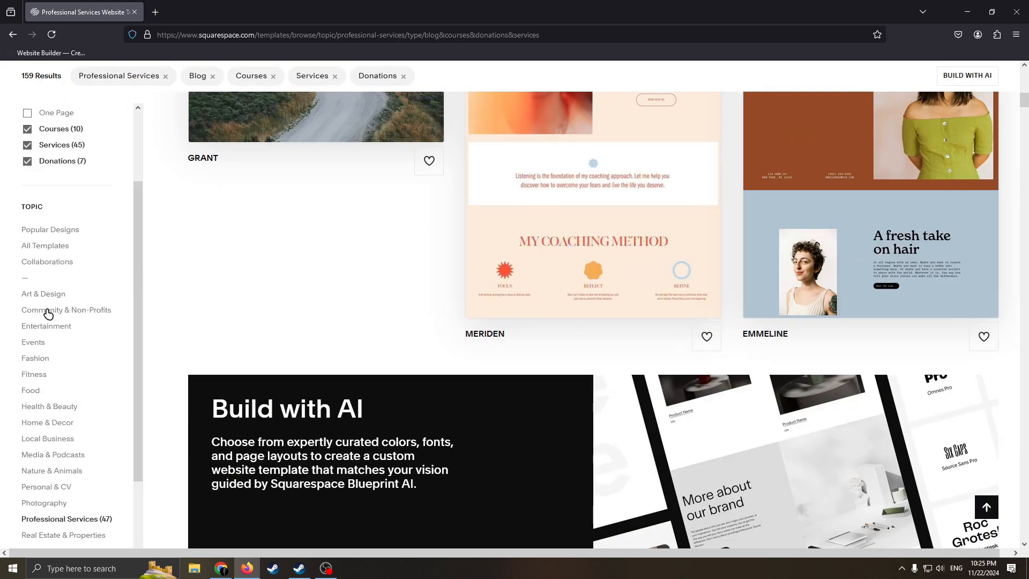
scroll(56, 333, down, 2)
scroll(53, 321, up, 3)
scroll(47, 365, down, 4)
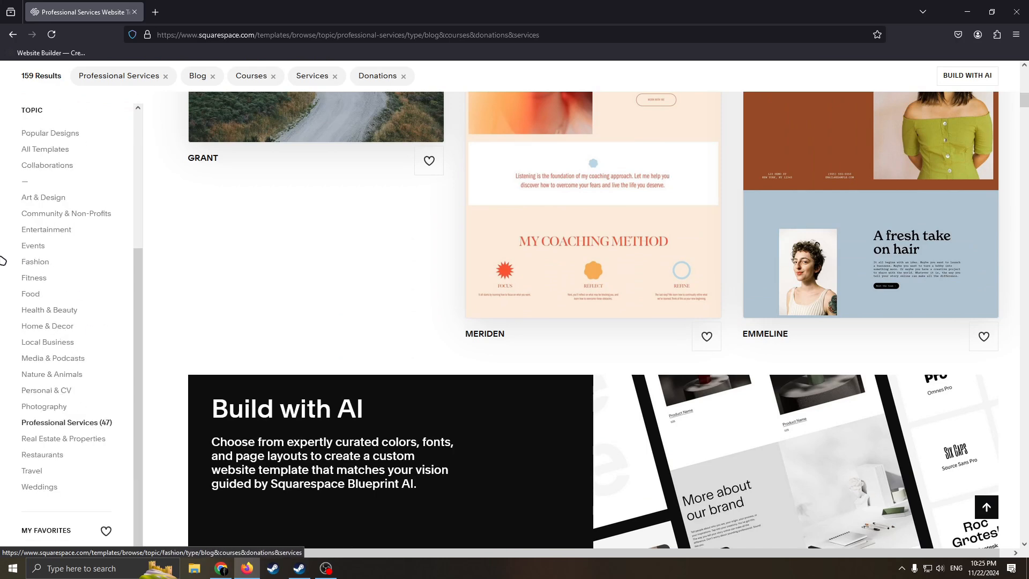
- Switch the template topic to Food and look through the Food templates and the other topics
click(31, 294)
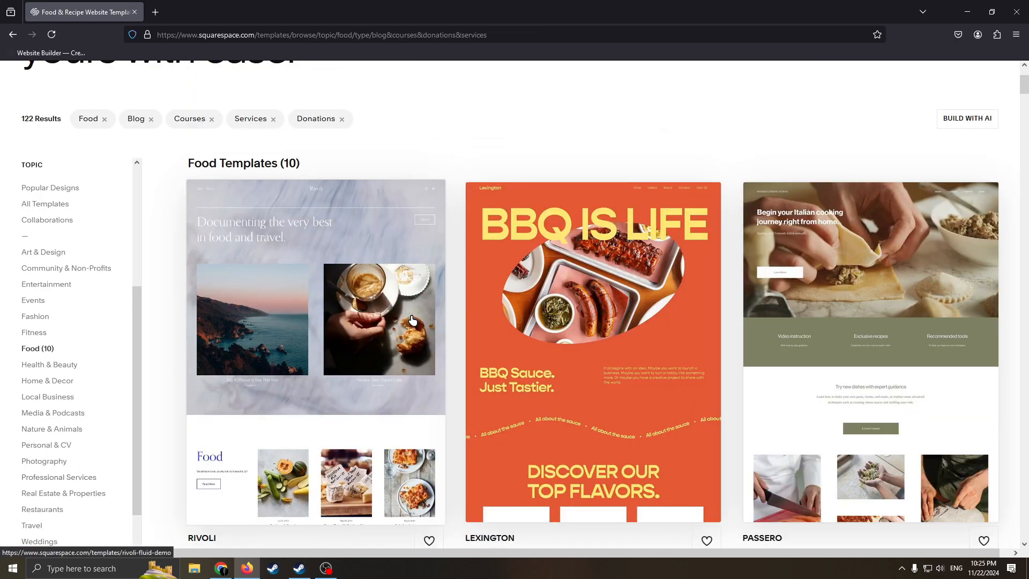
scroll(429, 315, down, 3)
scroll(429, 247, up, 3)
scroll(257, 259, down, 3)
scroll(257, 259, up, 5)
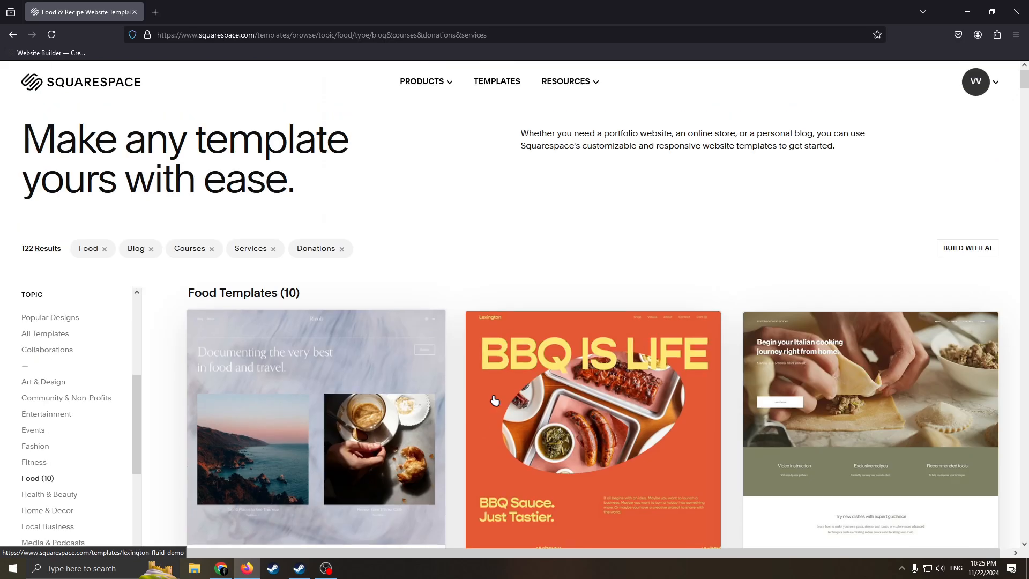
scroll(257, 259, down, 5)
scroll(358, 306, up, 2)
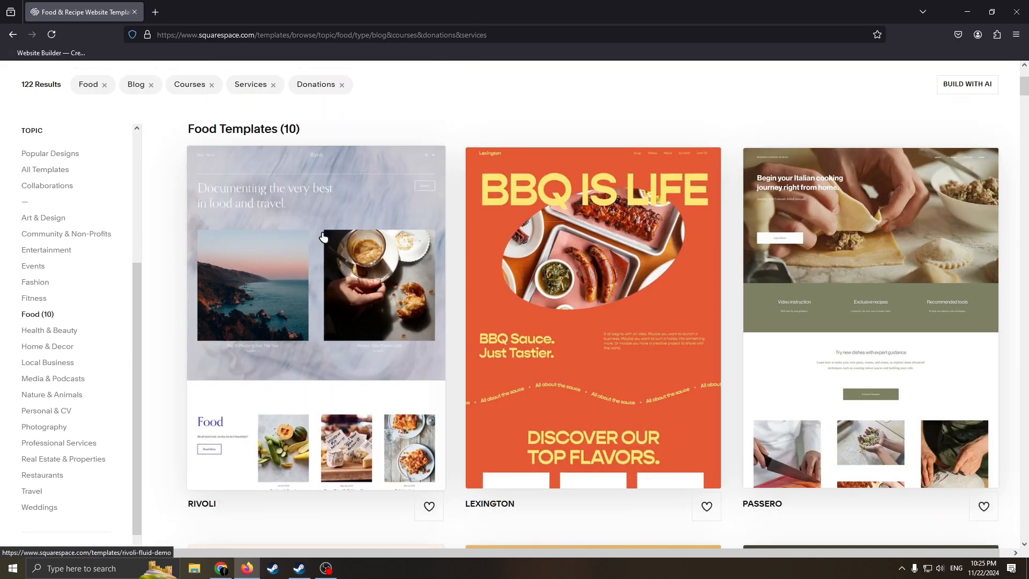
scroll(359, 306, down, 4)
scroll(134, 421, down, 3)
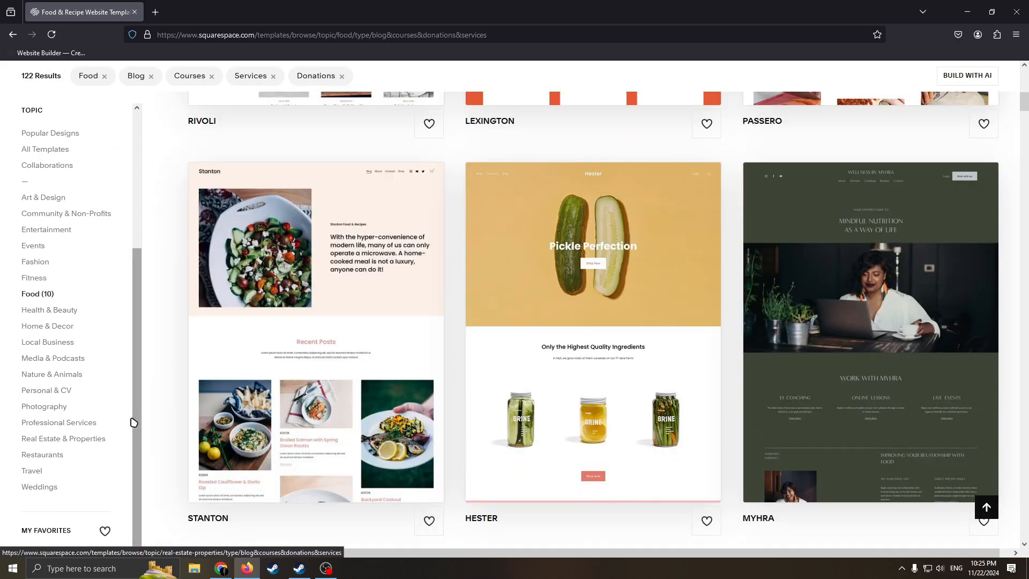
scroll(425, 301, up, 8)
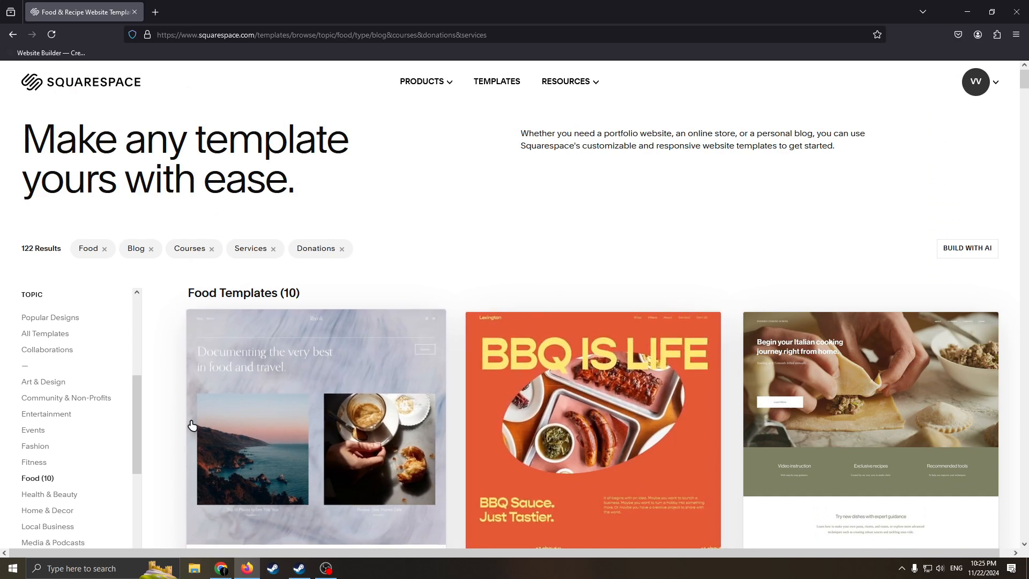
scroll(123, 440, down, 3)
scroll(119, 429, down, 1)
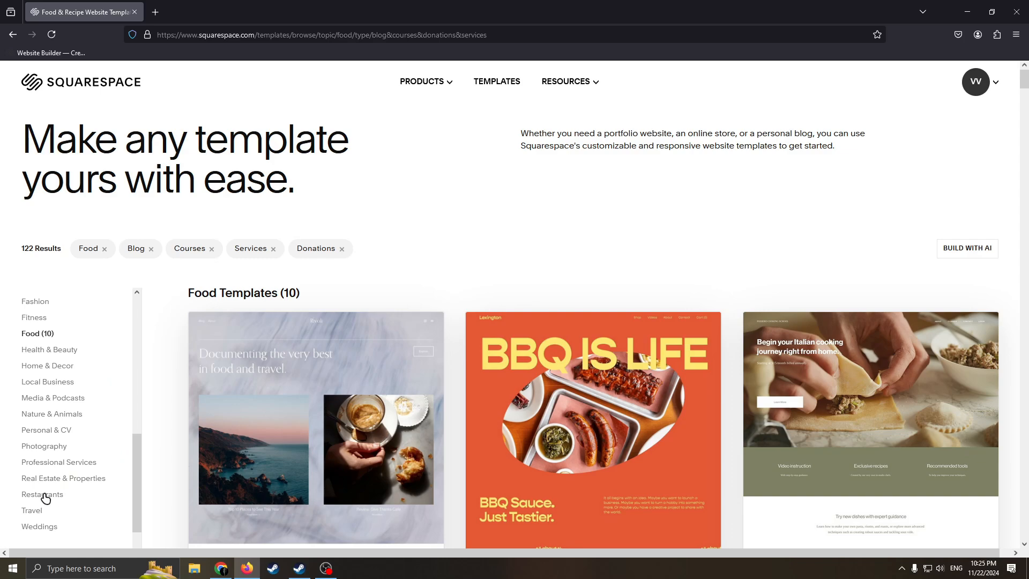
- Switch the template topic to Professional Services, browse the results and open the Meriden template
click(99, 462)
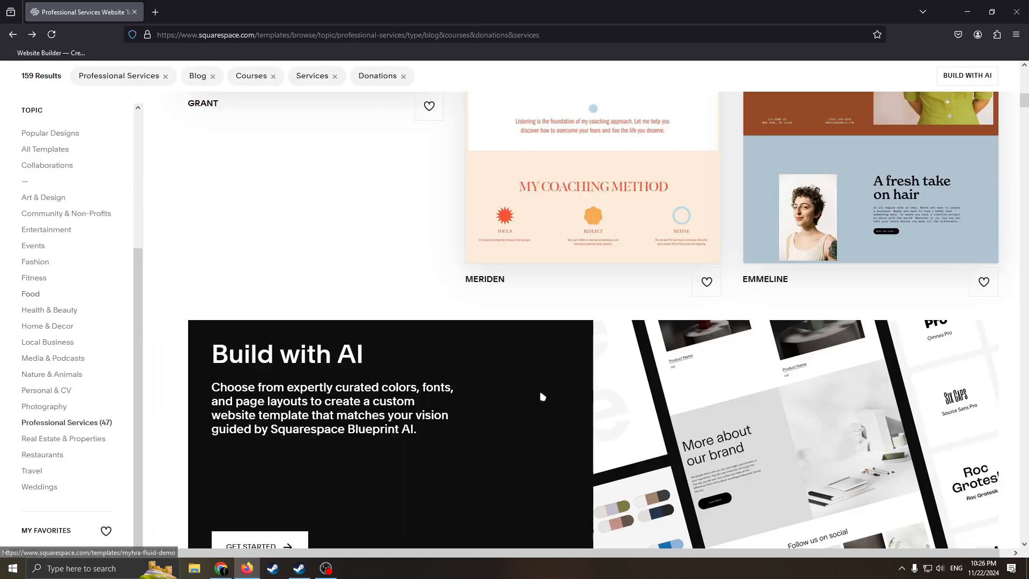
scroll(413, 320, up, 15)
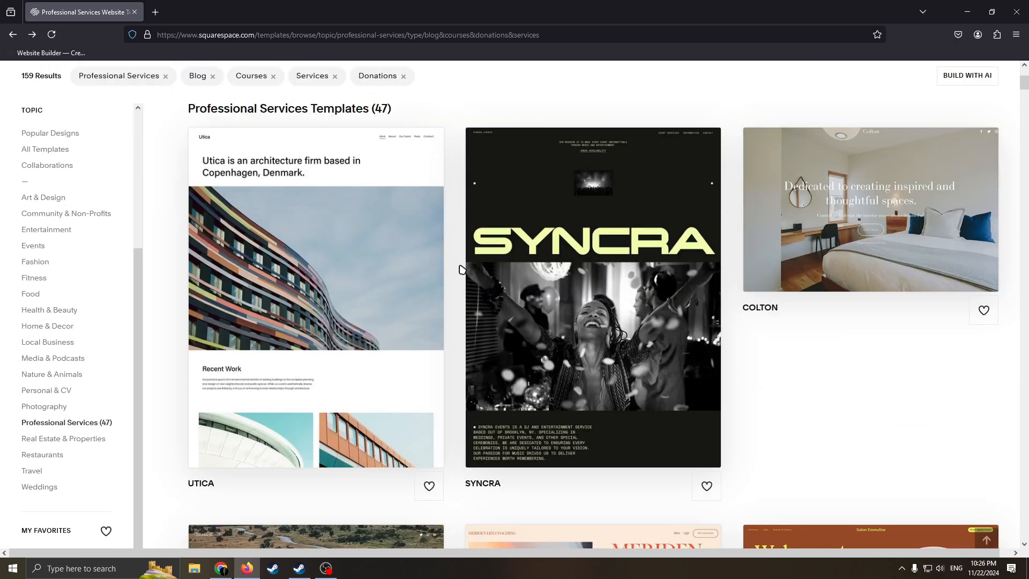
scroll(445, 247, up, 3)
scroll(402, 299, down, 5)
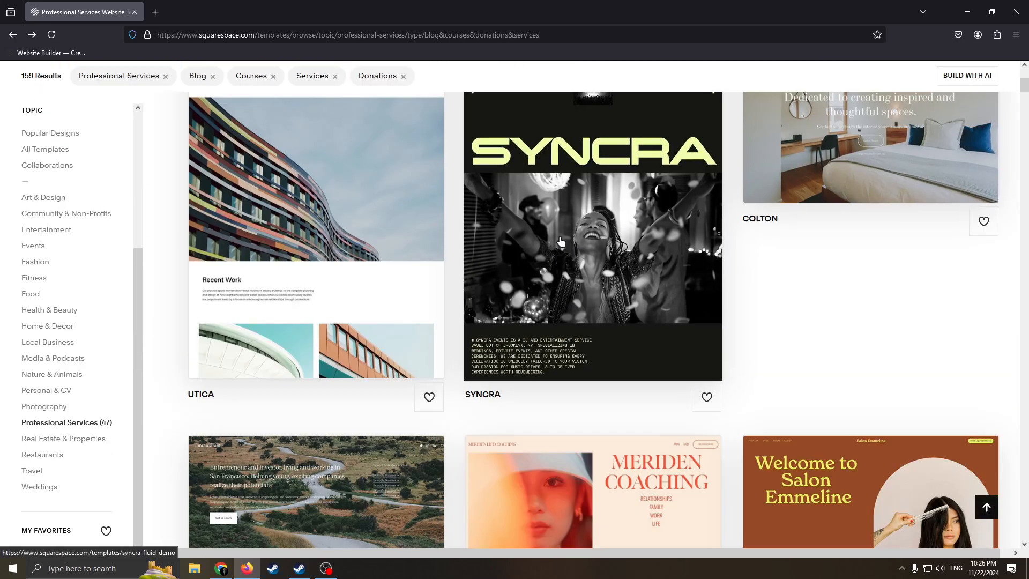
scroll(446, 284, up, 3)
scroll(446, 285, down, 7)
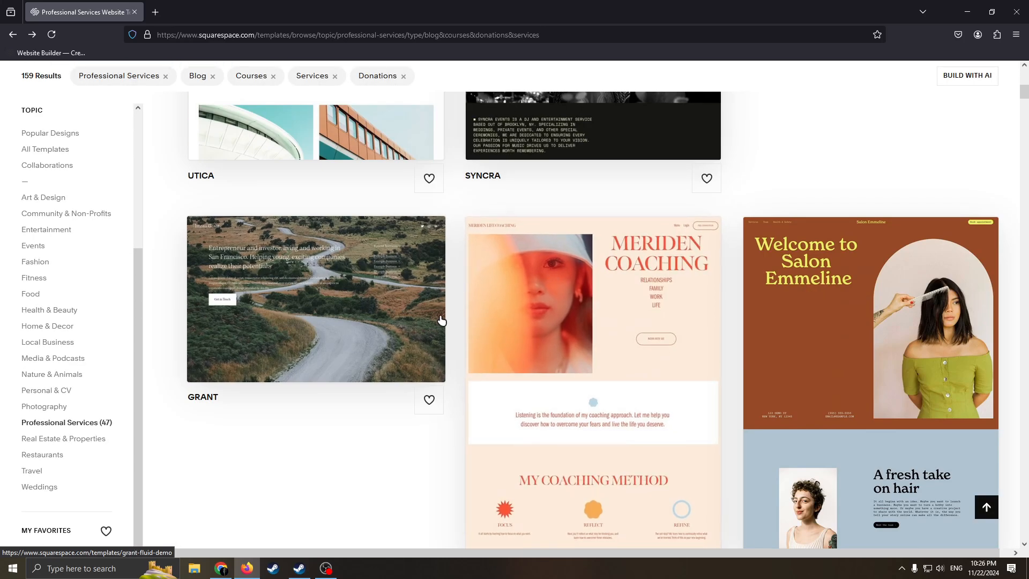
scroll(418, 349, down, 1)
scroll(642, 378, down, 1)
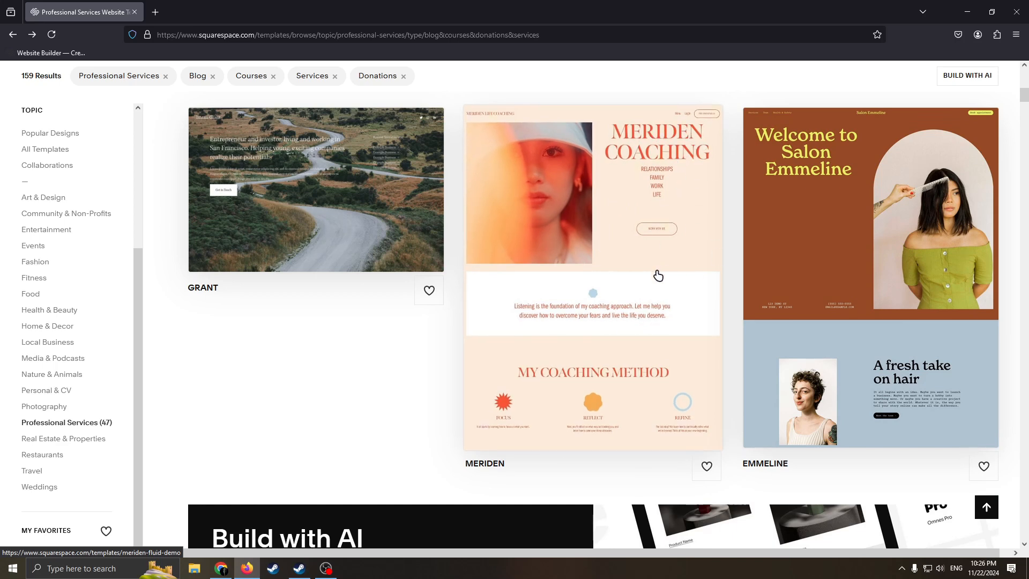
click(637, 343)
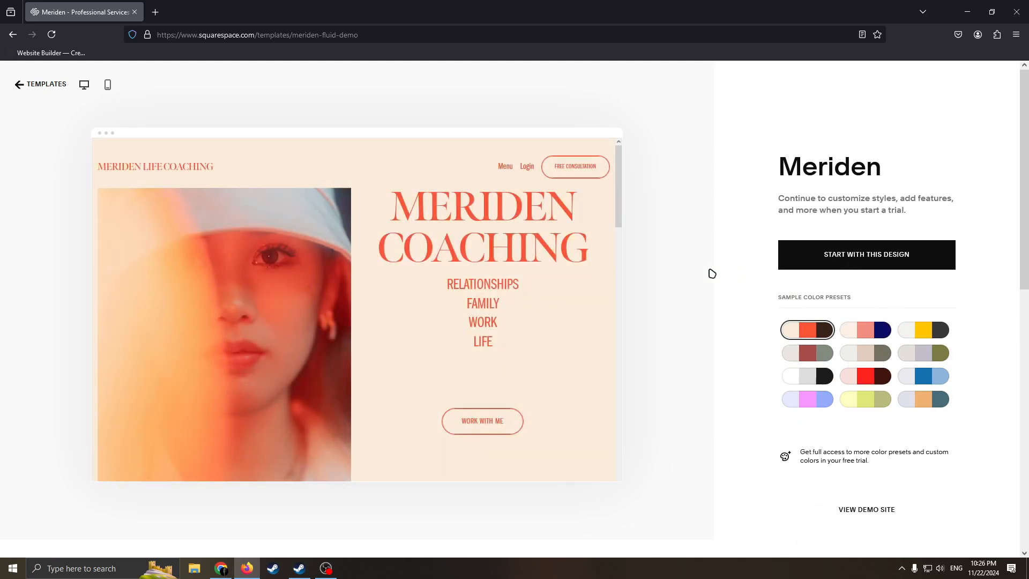
- Examine the Meriden template's home page layout in the desktop preview
scroll(494, 349, down, 1)
scroll(396, 344, up, 1)
scroll(537, 322, down, 1)
scroll(543, 309, up, 1)
scroll(469, 325, down, 3)
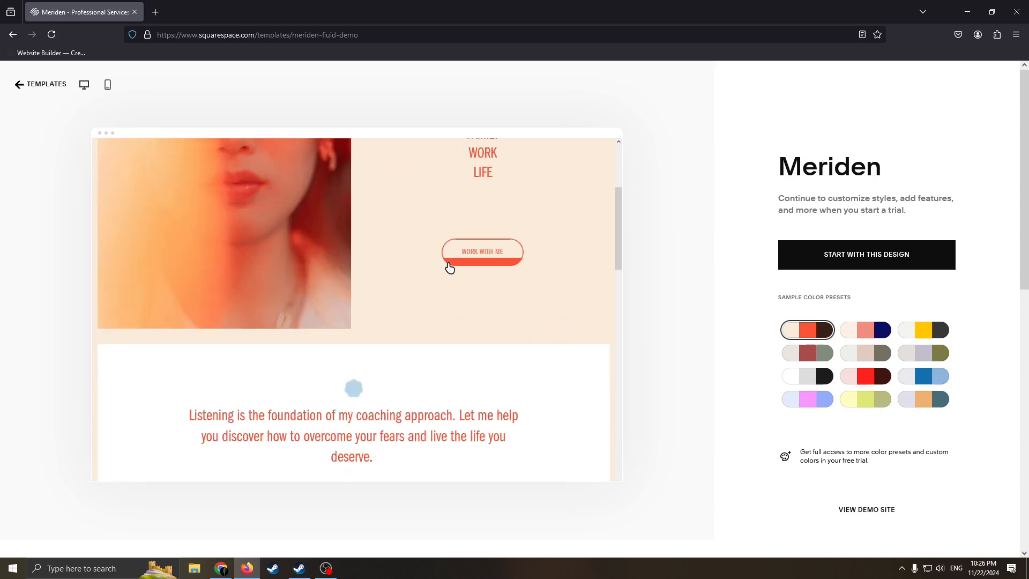
scroll(559, 335, up, 4)
scroll(457, 330, down, 3)
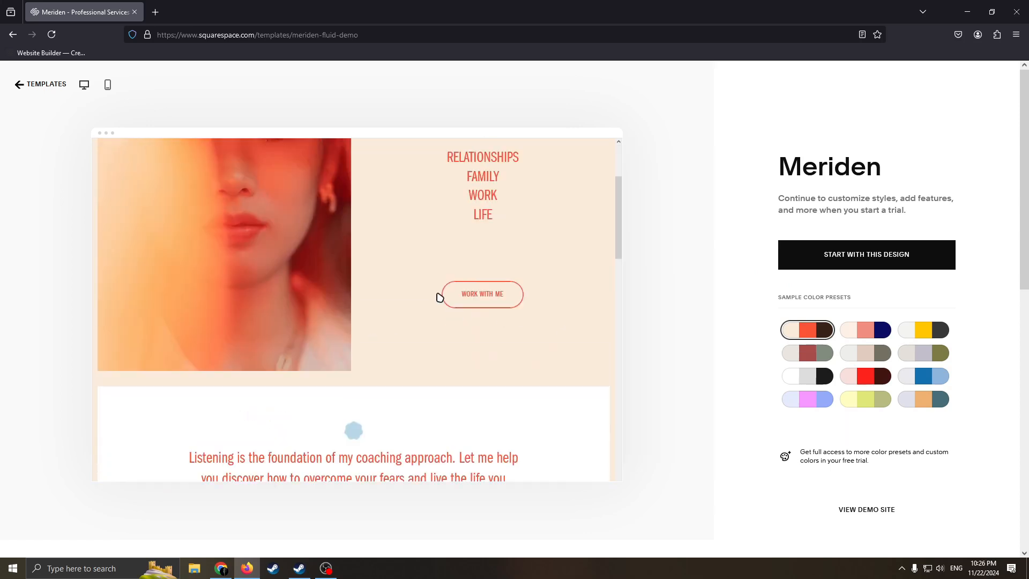
scroll(593, 322, up, 3)
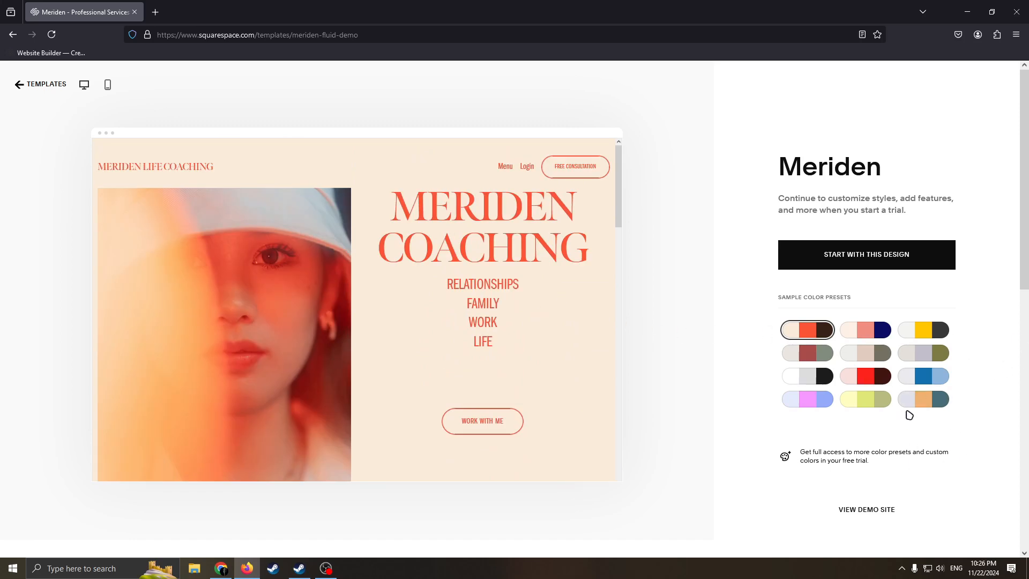
- Apply the light grey and blue sample color preset to Meriden and start a site with this design
click(935, 377)
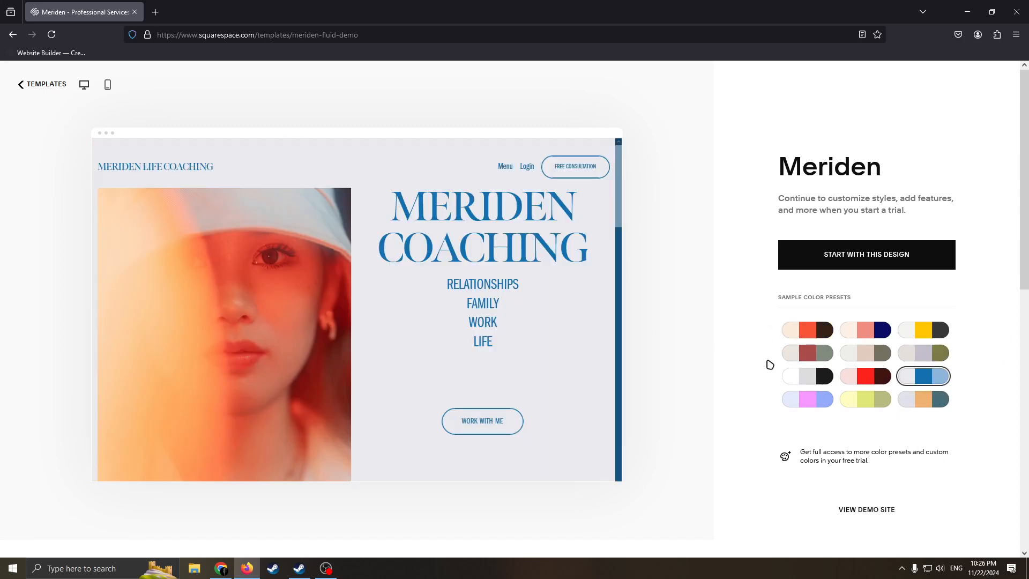
scroll(595, 311, down, 3)
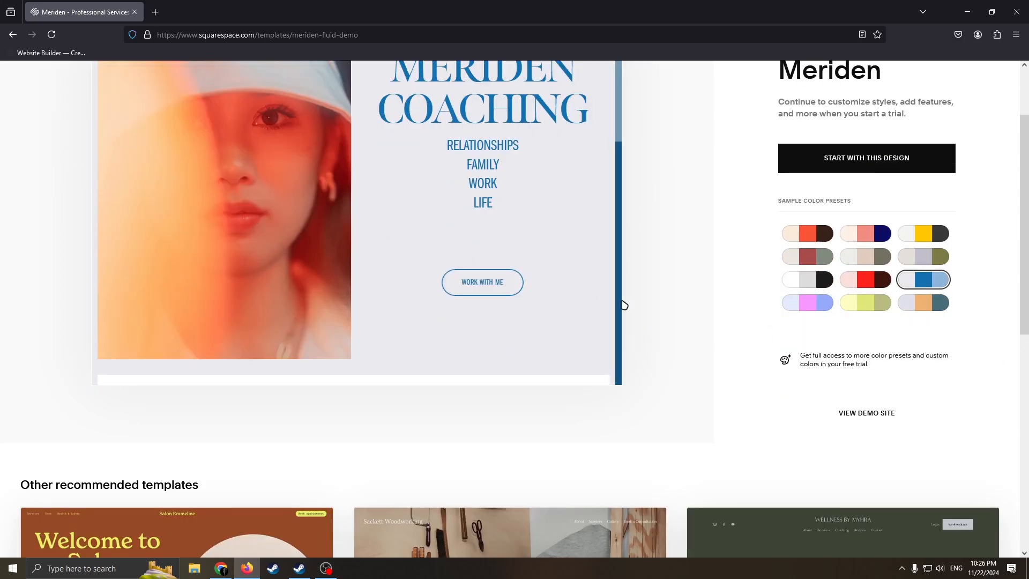
scroll(623, 305, up, 3)
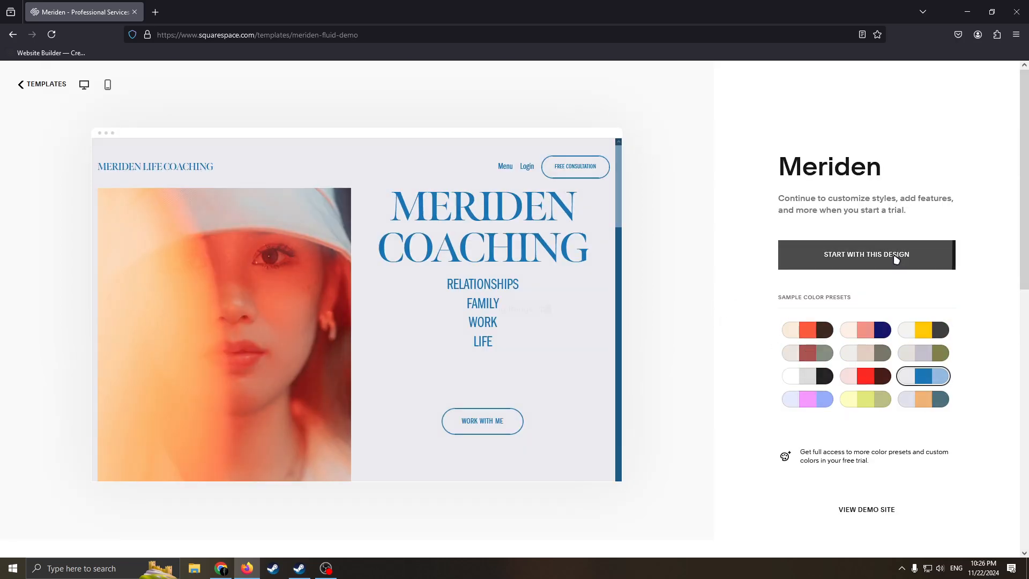
click(897, 259)
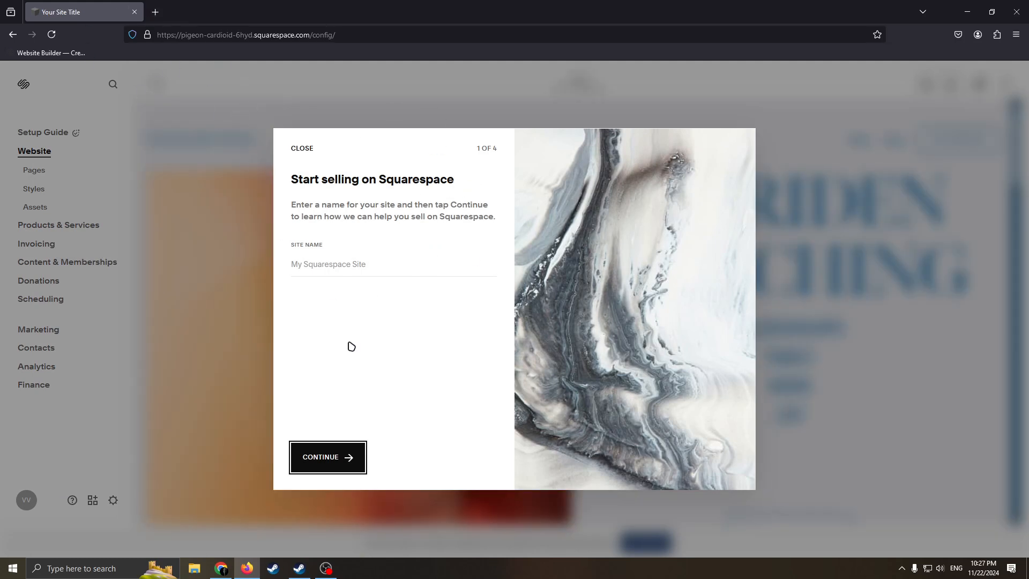
- Name the site with the coach's first name followed by "The Coach" and submit the name
click(396, 276)
click(390, 266)
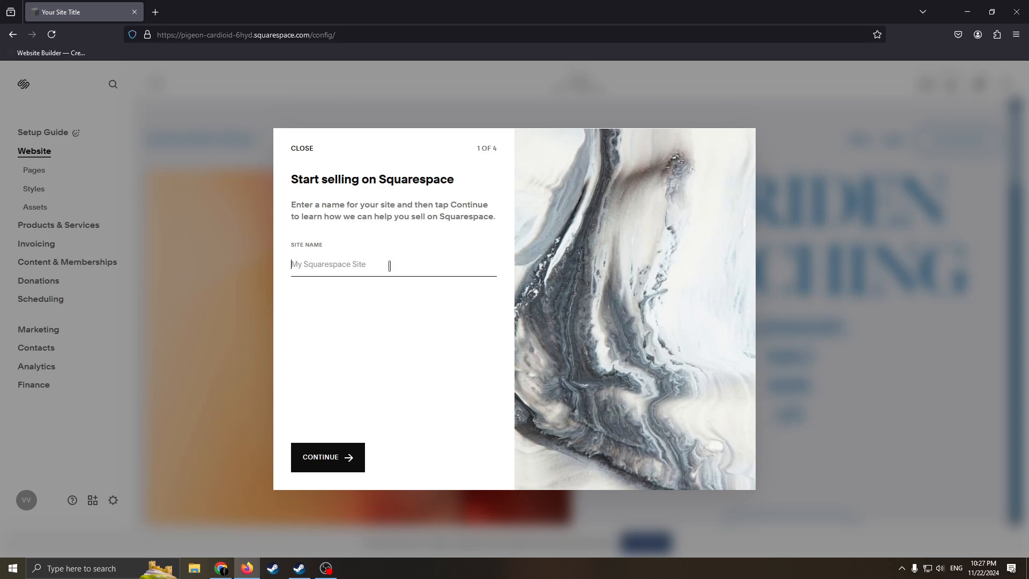
text(V)
key(BackSpace)
text(Vlad The Coach)
double_click(307, 264)
click(378, 270)
drag(385, 273, 276, 267)
click(361, 272)
click(343, 266)
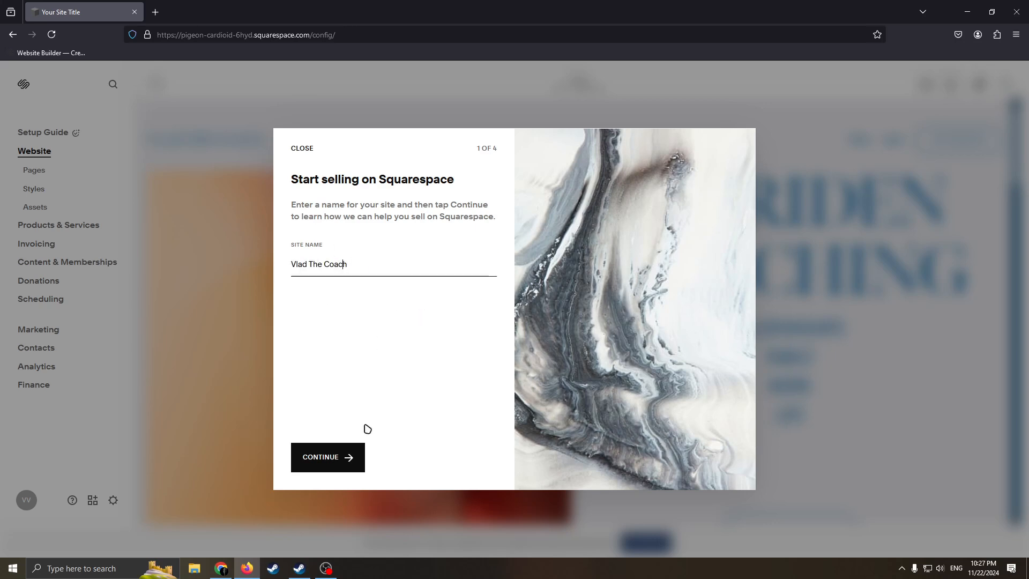
drag(356, 264, 302, 272)
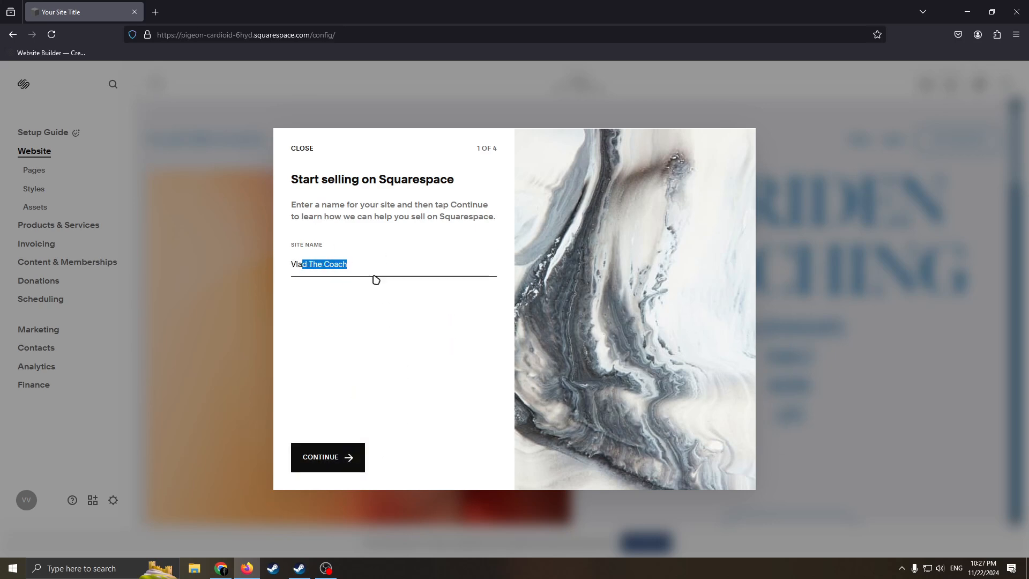
click(328, 452)
- Go through the remaining selling introduction pages to the end and dismiss the Invoicing tip
click(453, 456)
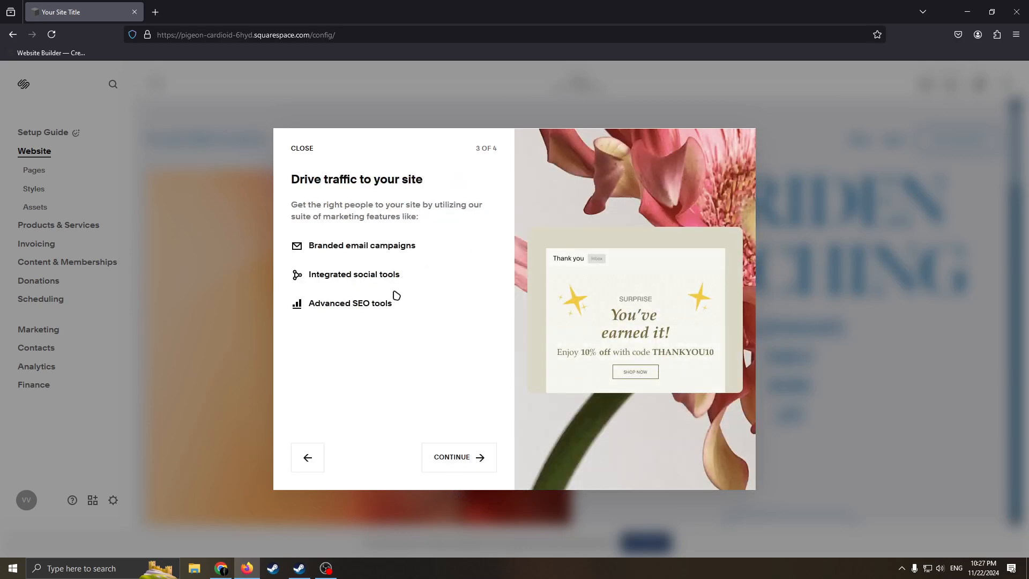
click(472, 459)
click(460, 449)
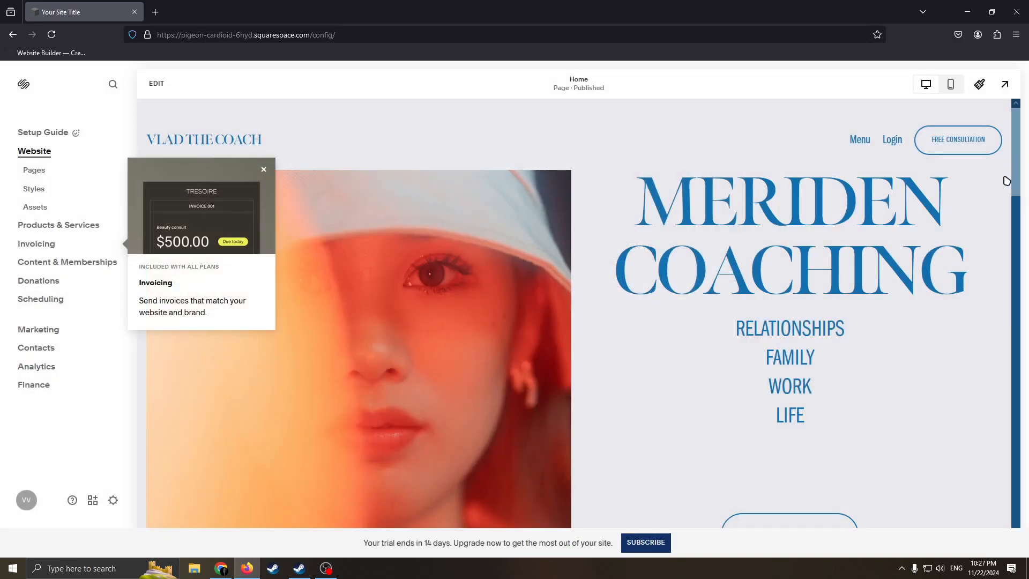
click(263, 170)
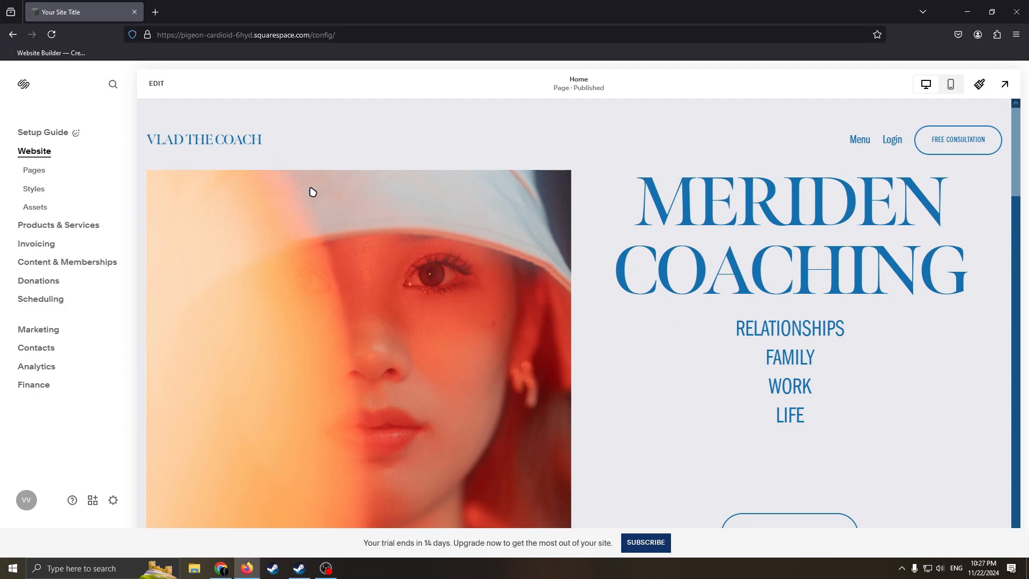
- Open the site's page list and examine the Main Navigation, Member Sites and Not Linked sections
click(34, 172)
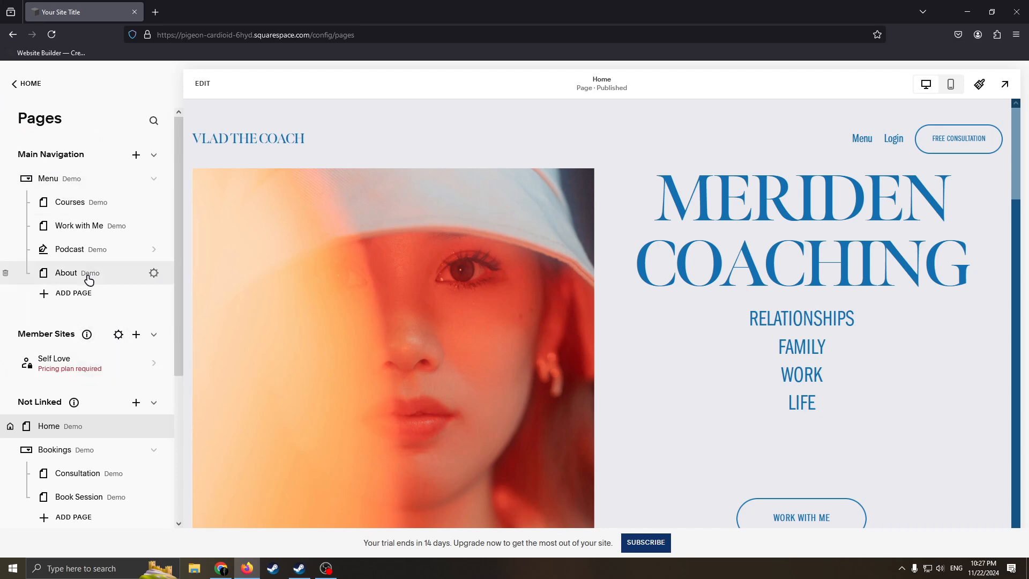
scroll(89, 278, down, 3)
scroll(101, 274, up, 3)
scroll(102, 300, down, 4)
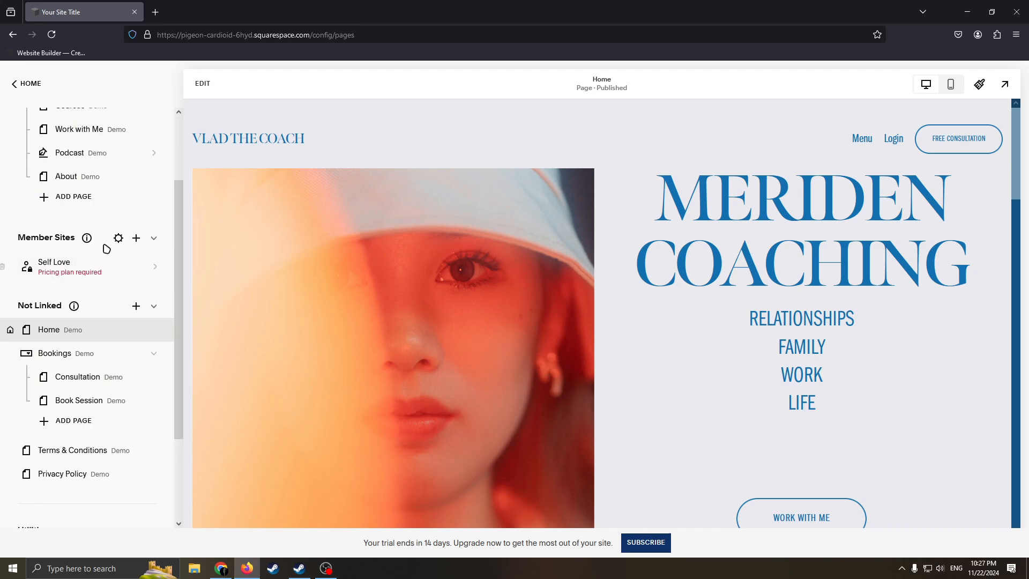
scroll(108, 338, up, 4)
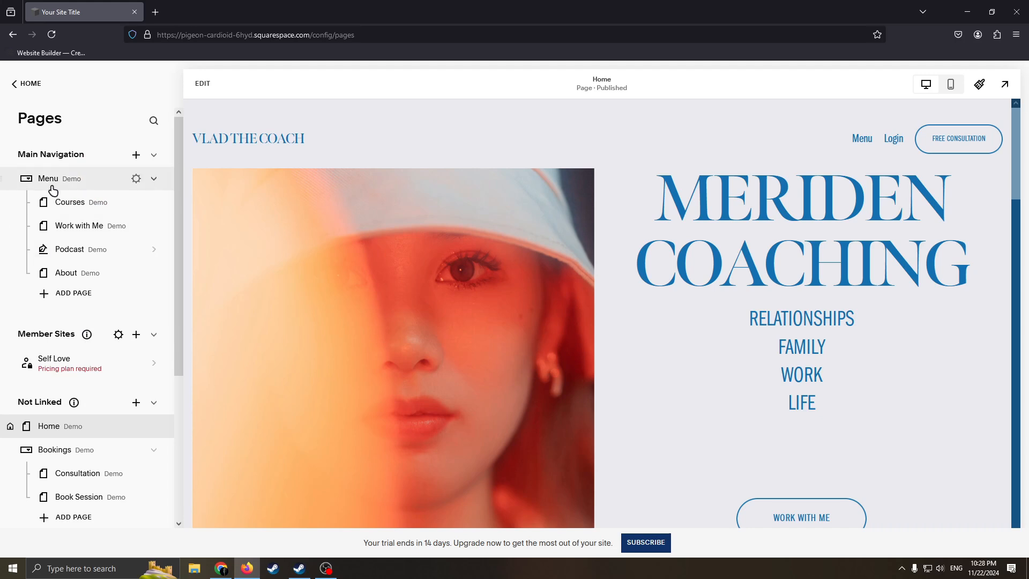
drag(25, 154, 84, 153)
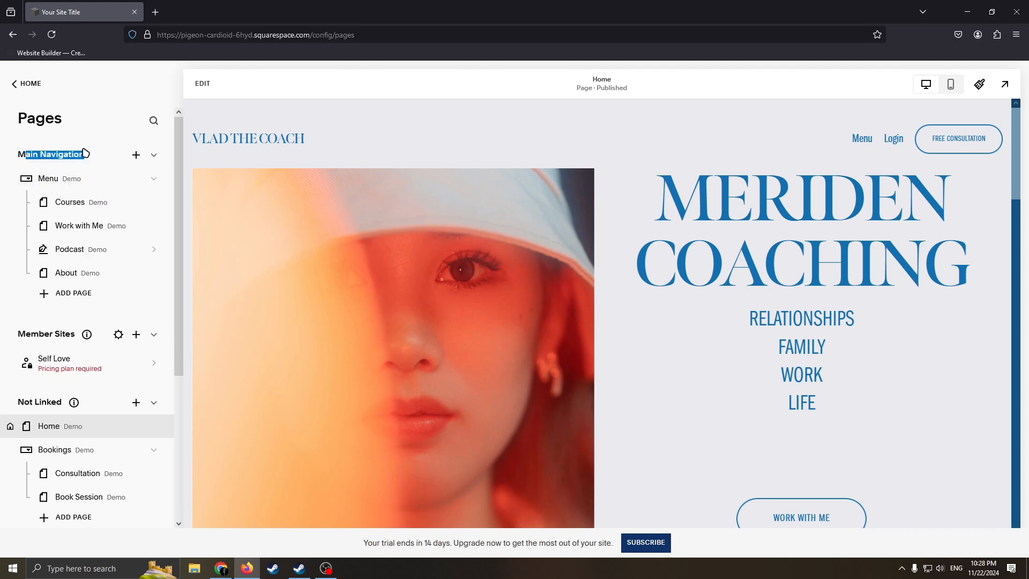
click(76, 164)
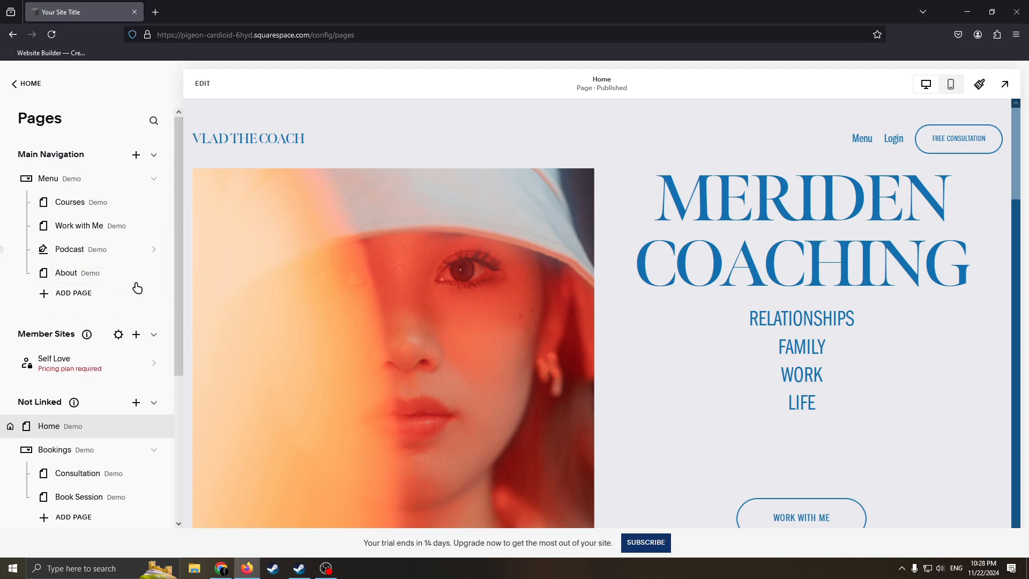
scroll(123, 286, down, 2)
scroll(115, 255, up, 2)
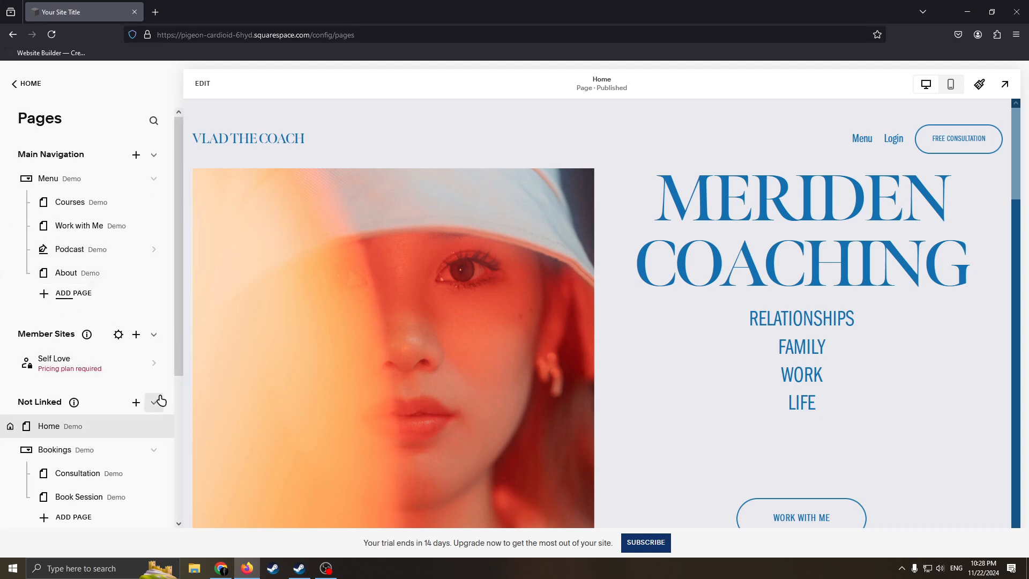
- Delete the Podcast page from the Menu folder in the main navigation and look over the rest of the page list
click(8, 250)
click(562, 342)
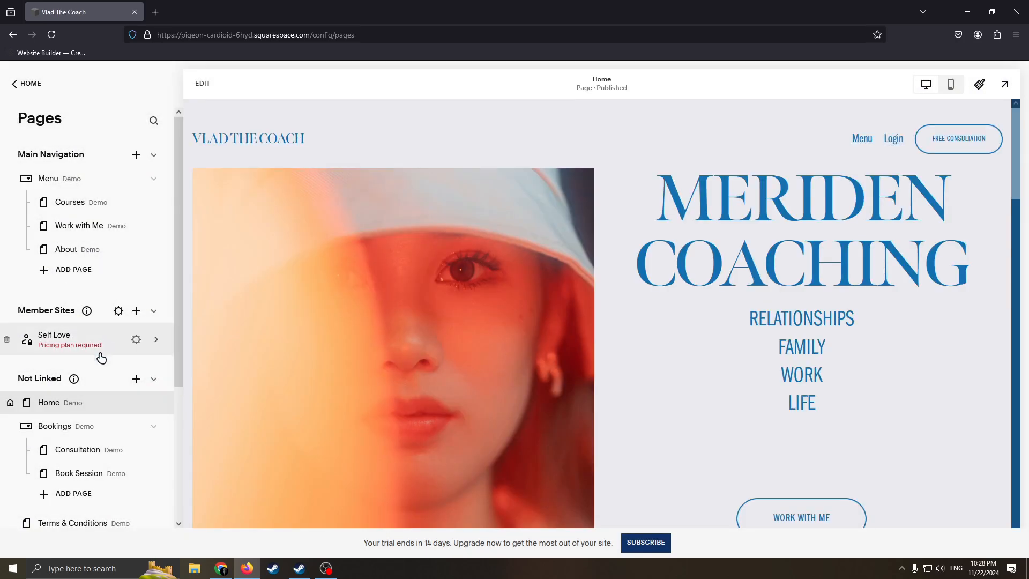
scroll(96, 322, down, 2)
scroll(110, 332, down, 2)
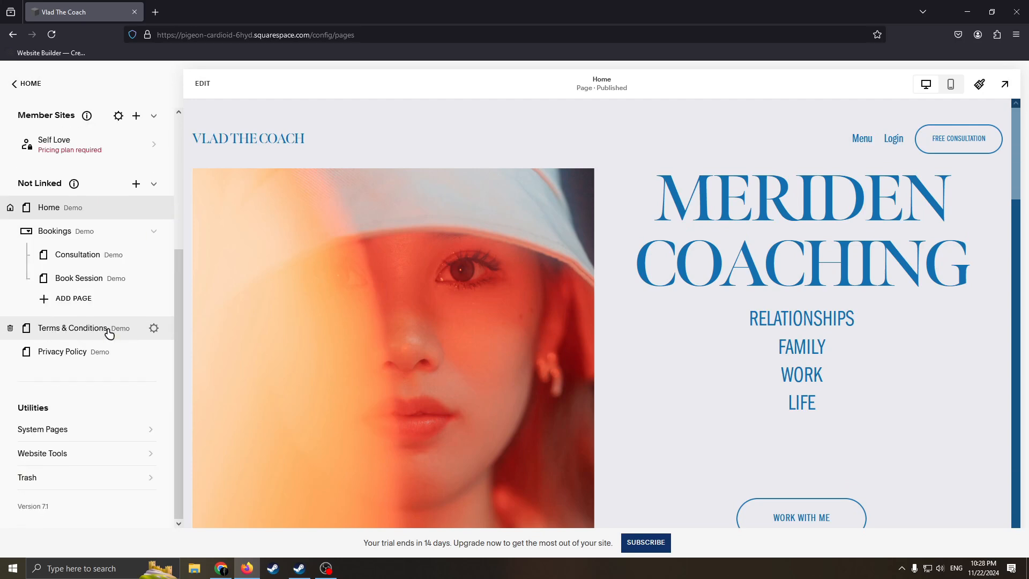
scroll(111, 332, up, 4)
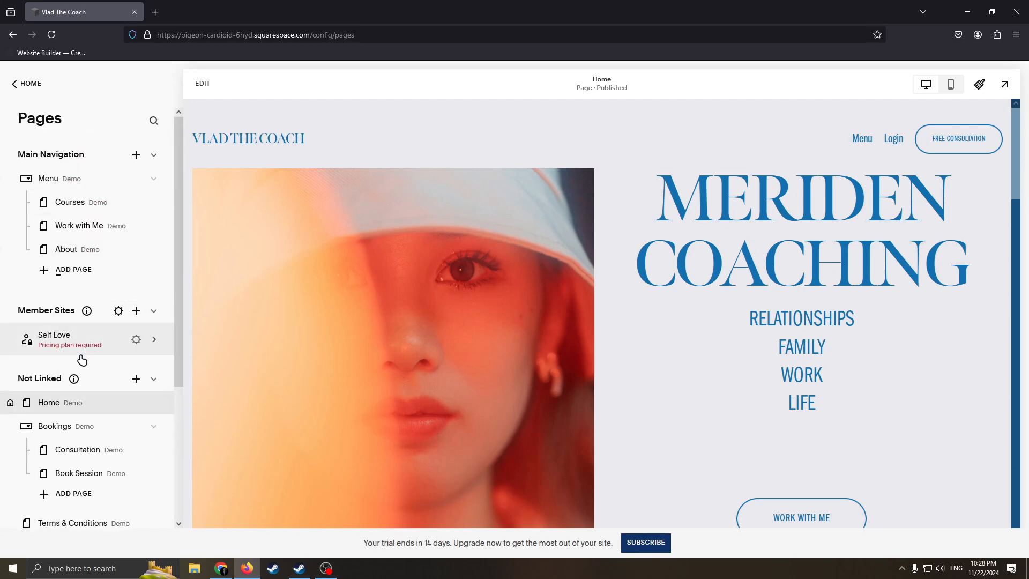
- View the Site Styles options, reloading the page once, and exit the editor back to the site dashboard
click(30, 85)
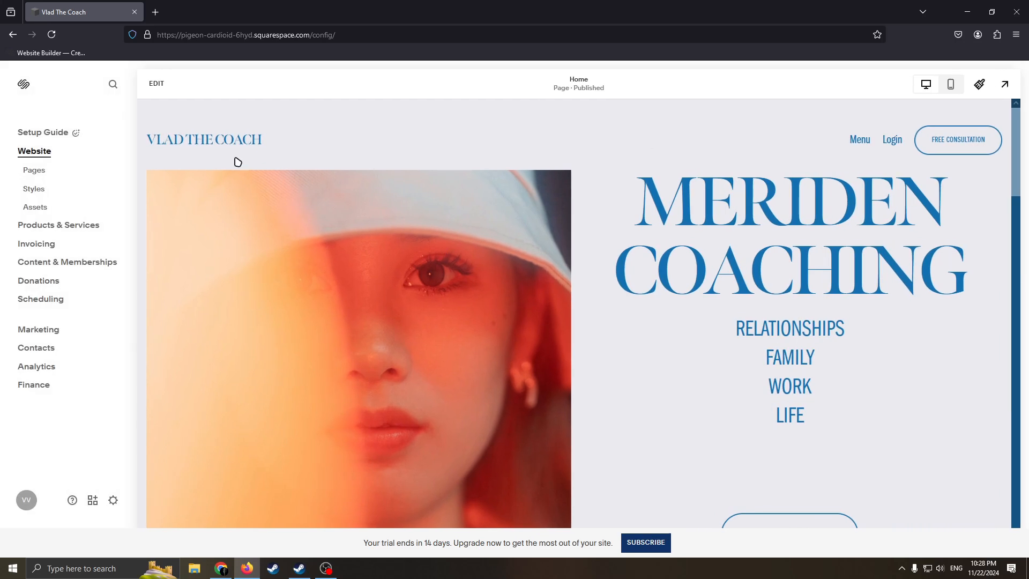
click(32, 192)
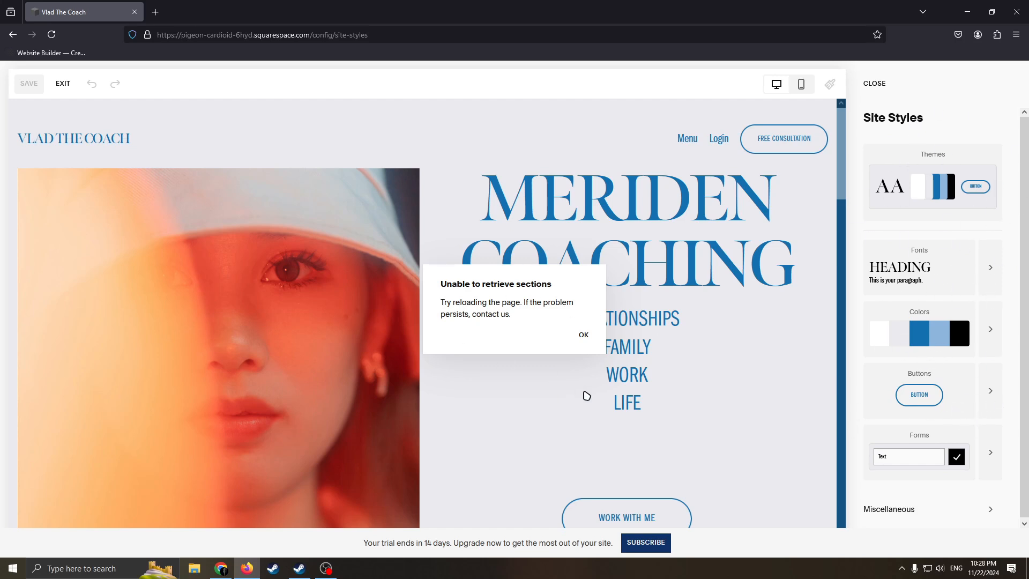
click(51, 34)
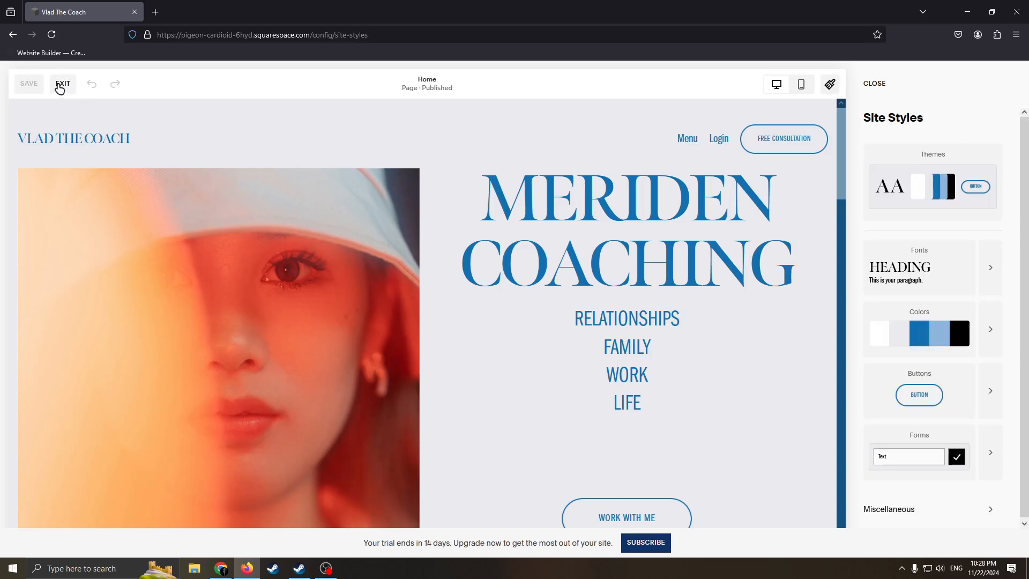
click(60, 84)
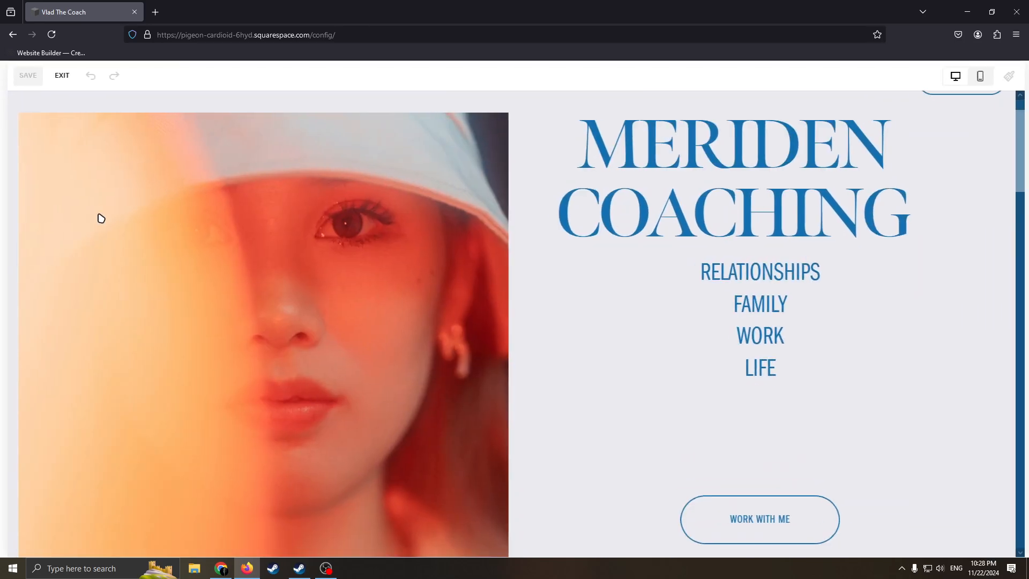
click(60, 75)
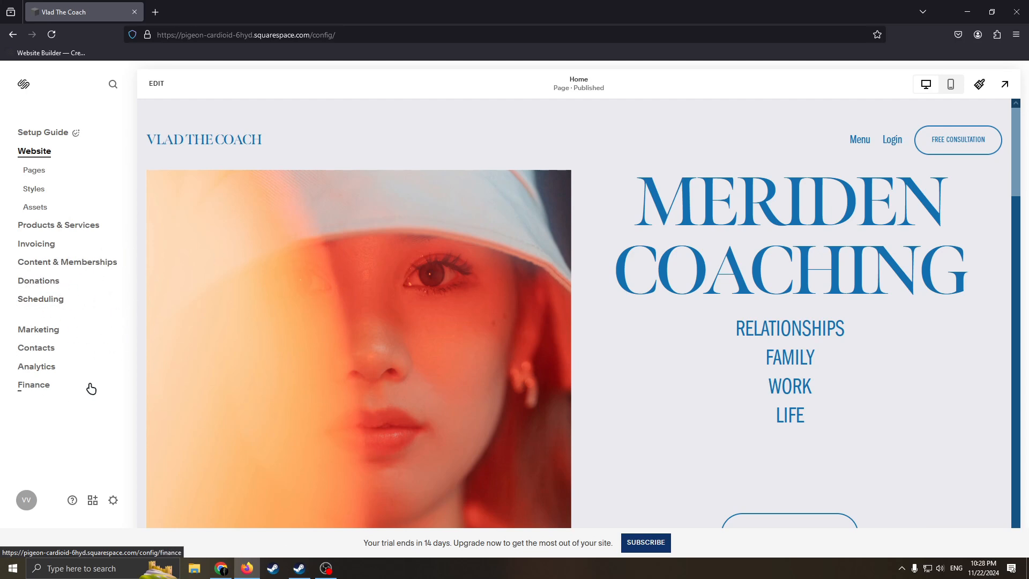
- Open the Analytics traffic report and postpone its introduction
click(50, 370)
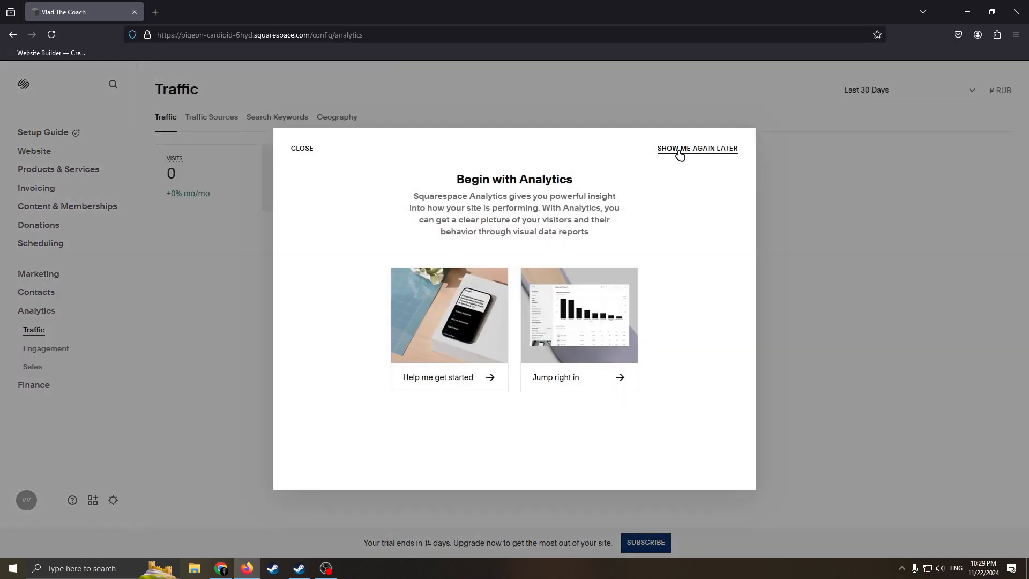
click(680, 150)
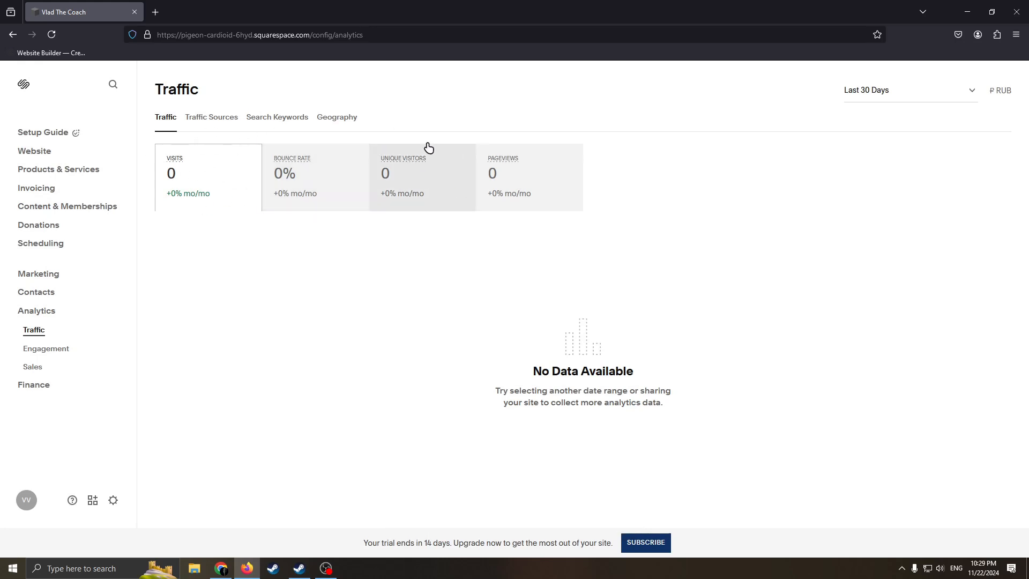
- Examine the Traffic Sources, Geography and Search Keywords reports in the site's traffic analytics
click(205, 117)
click(341, 141)
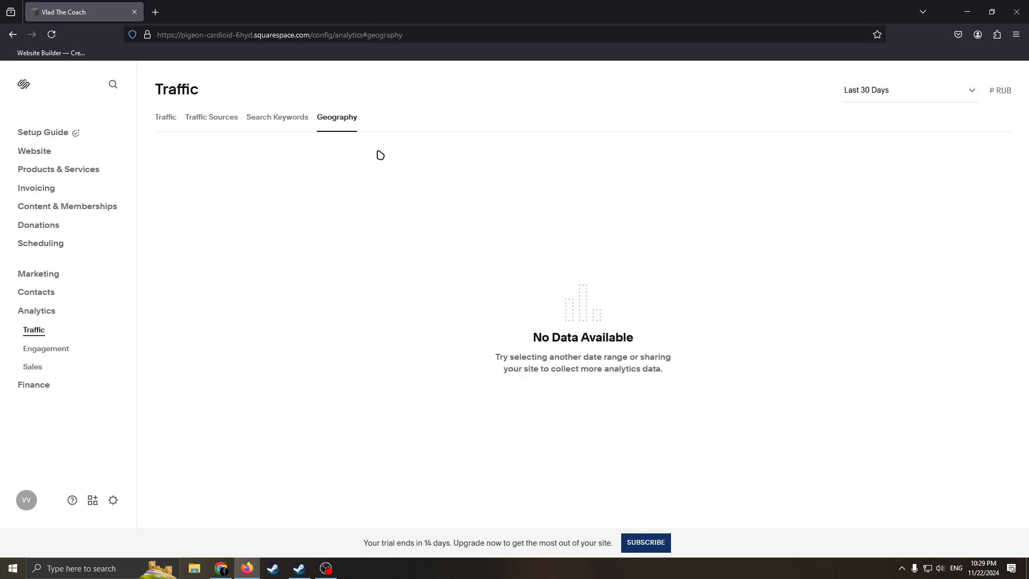
click(269, 124)
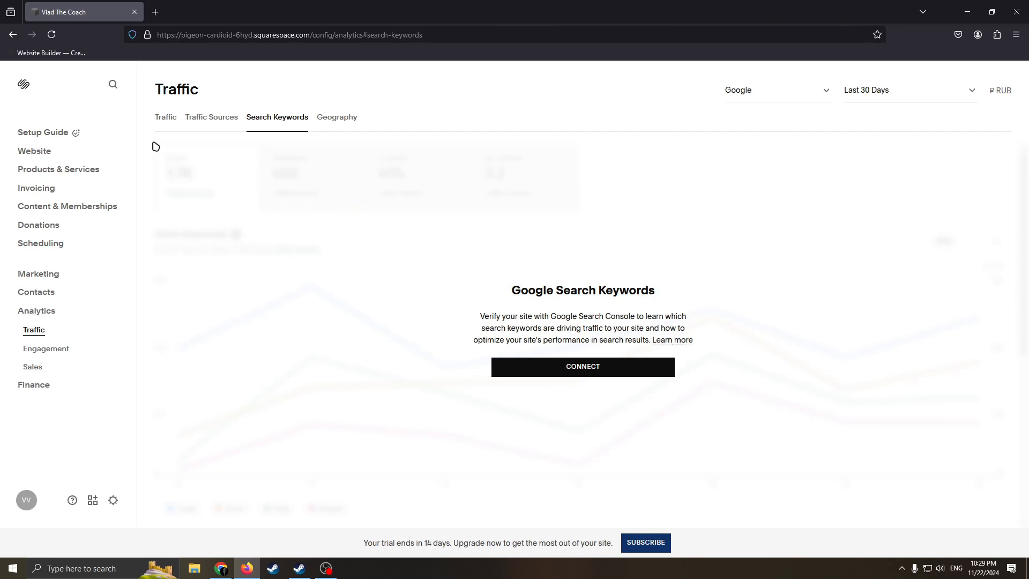
- Open the website's Home page for editing and make the MERIDEN COACHING text block slightly taller by extending its lower edge
click(49, 154)
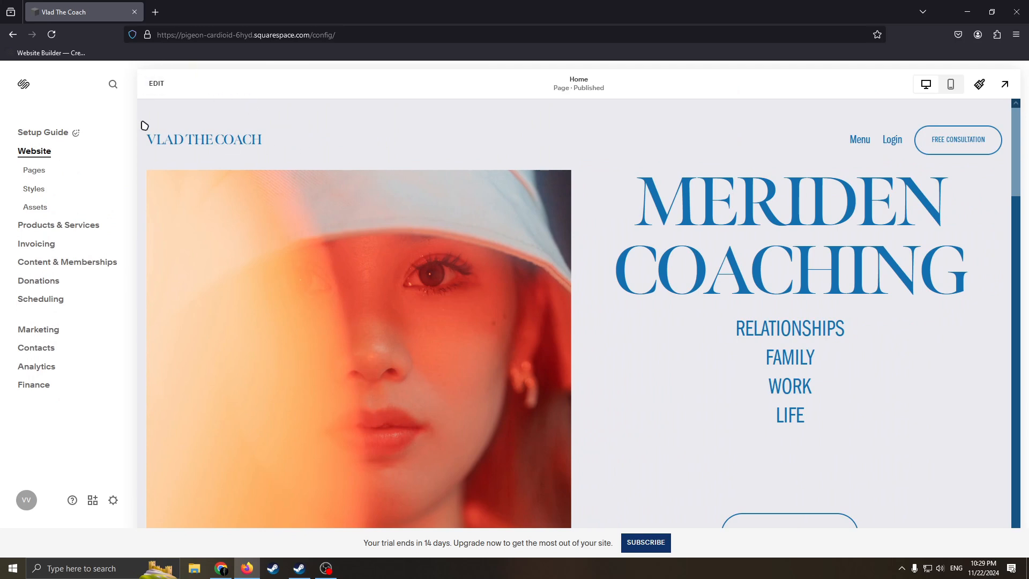
click(157, 86)
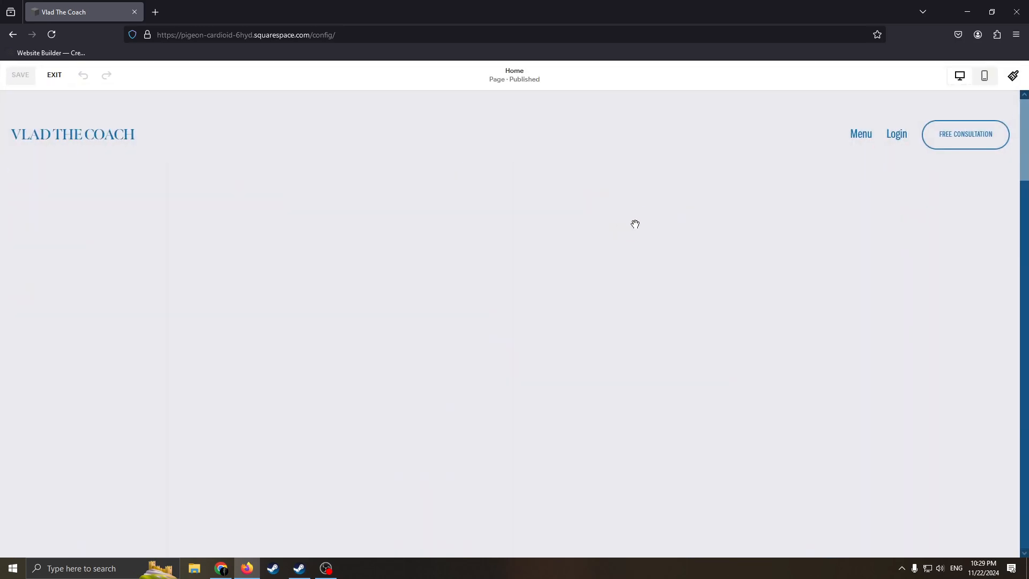
scroll(474, 363, down, 6)
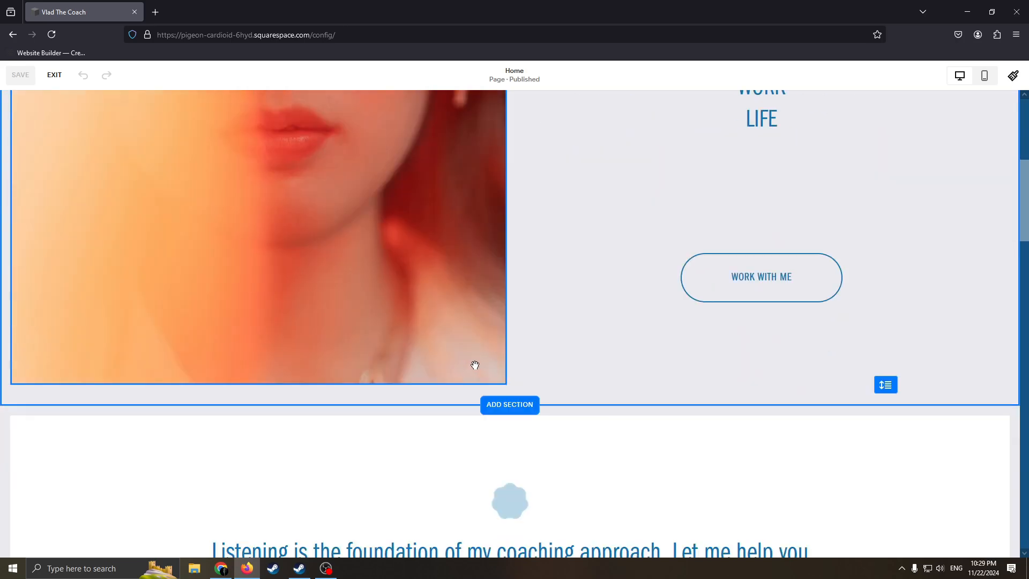
scroll(455, 422, up, 6)
scroll(650, 345, down, 2)
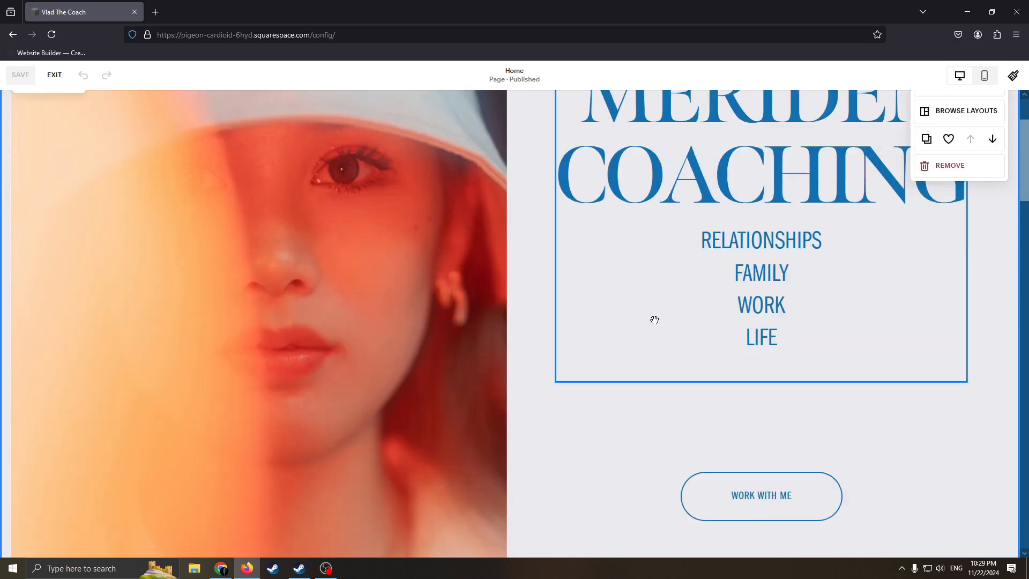
scroll(652, 344, up, 2)
drag(652, 344, 649, 282)
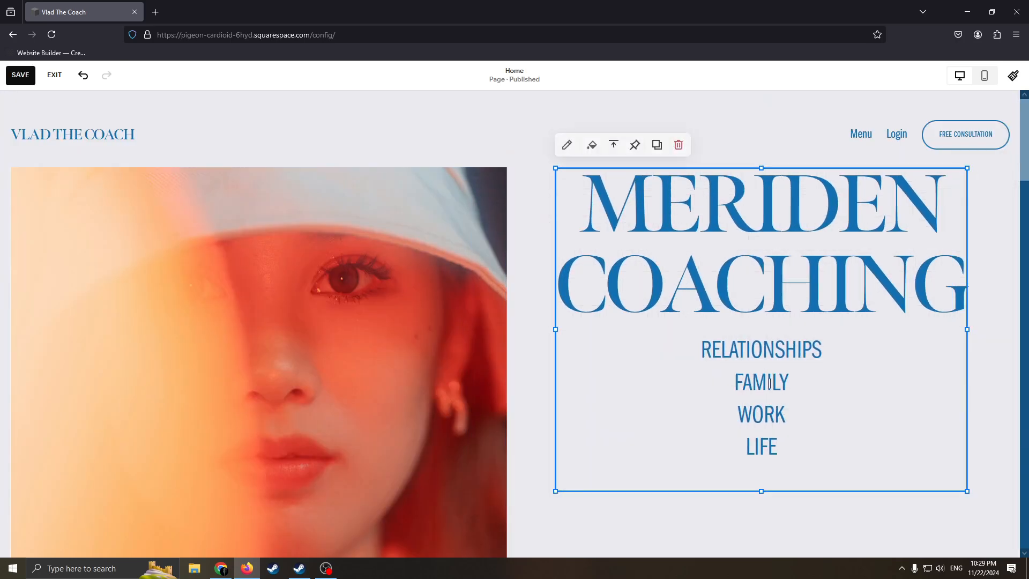
drag(556, 492, 557, 520)
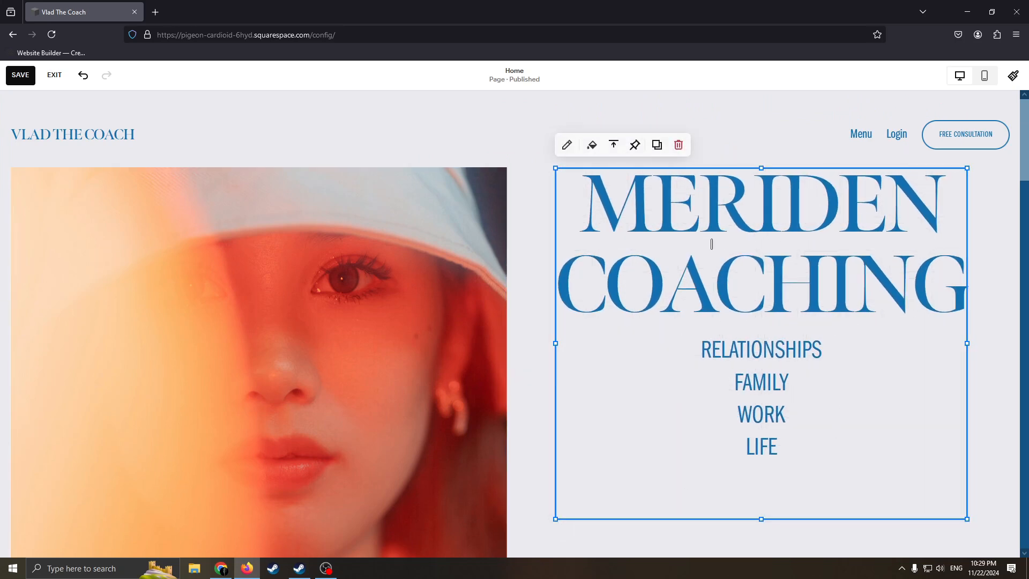
- Delete the MERIDEN COACHING heading and the RELATIONSHIPS line from the Home page's intro text block
double_click(777, 200)
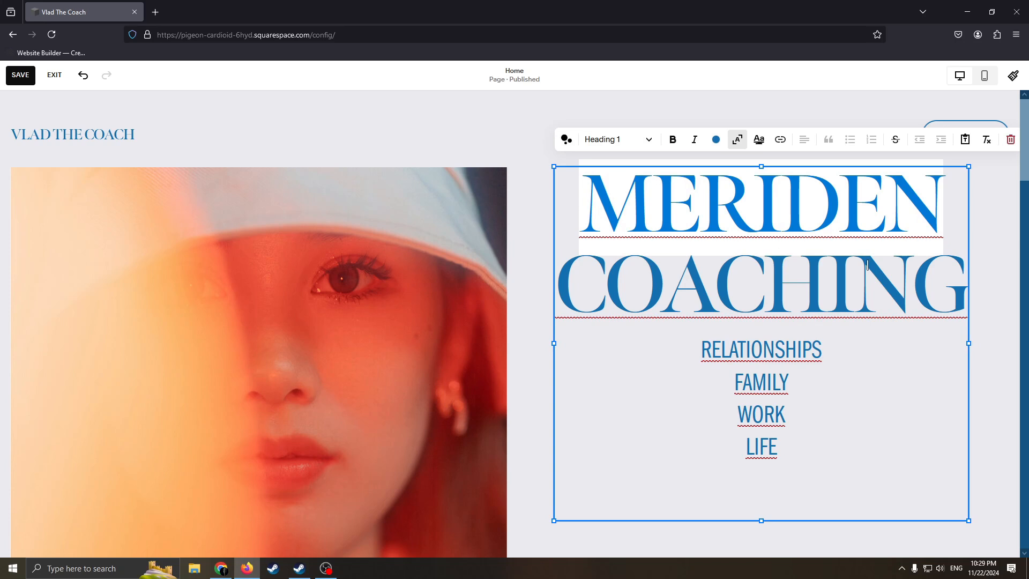
double_click(847, 277)
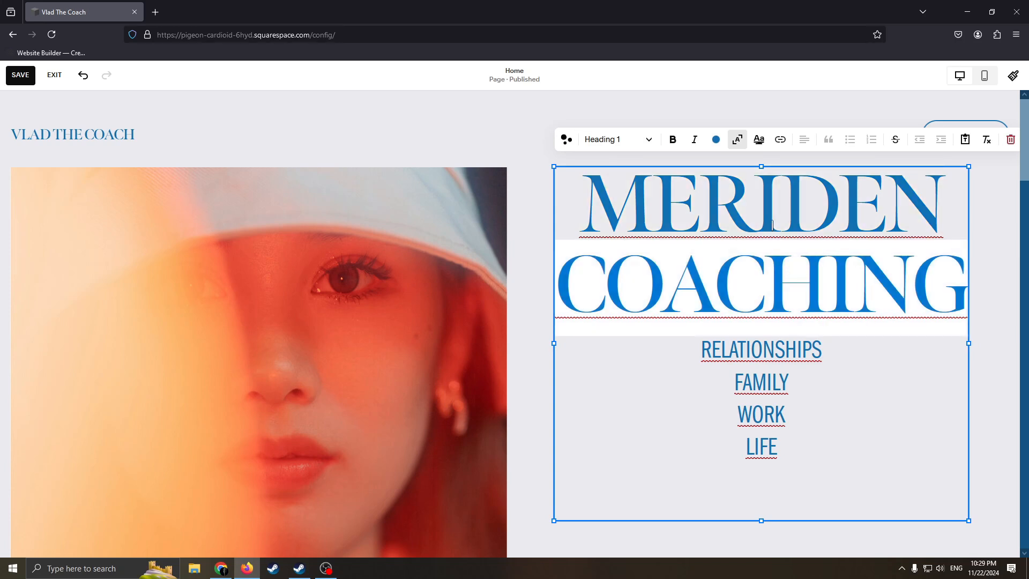
drag(609, 208, 841, 301)
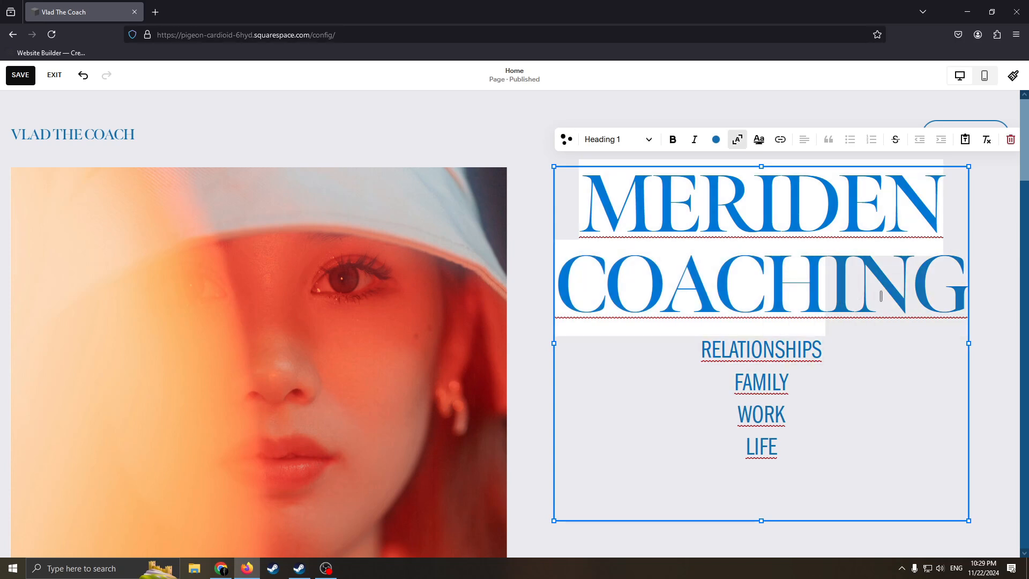
triple_click(612, 208)
key(BackSpace)
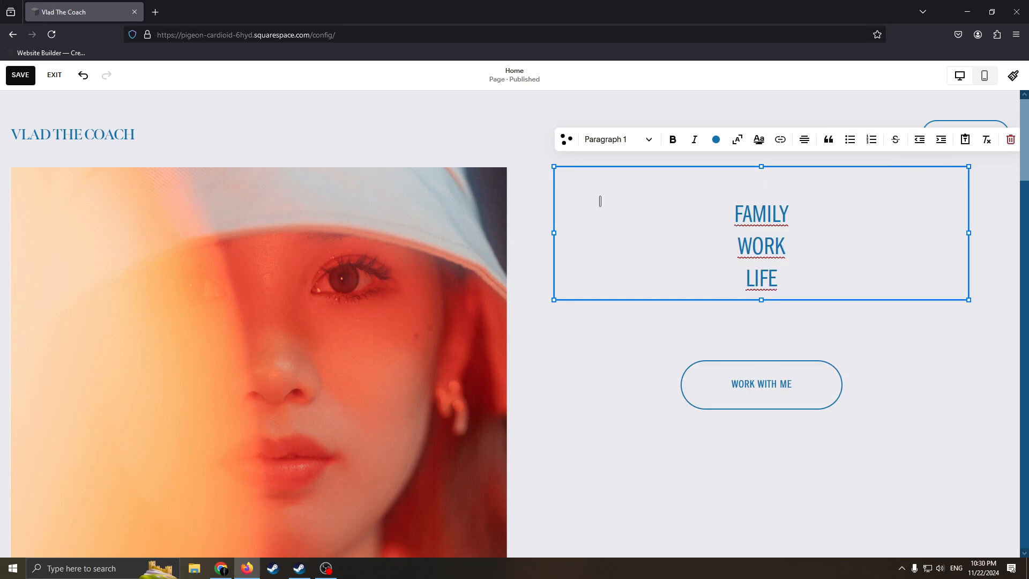
- Write an intro line above FAMILY giving the coach's first name after "My name is" and ending with "and I can be your couch"
text(l;)
text(m)
key(BackSpace)
key(BackSpace)
text(My name )
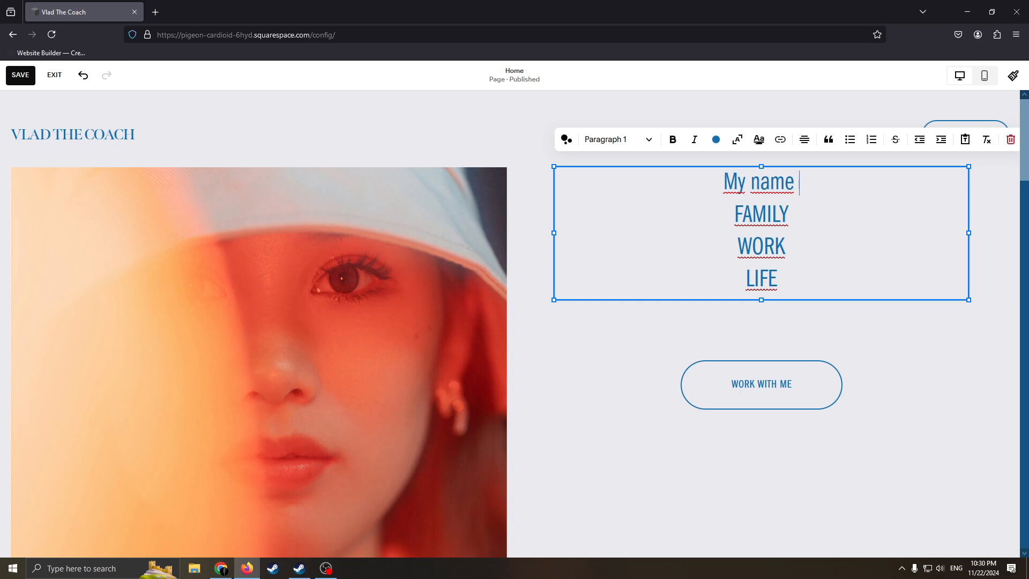
text(is Vla)
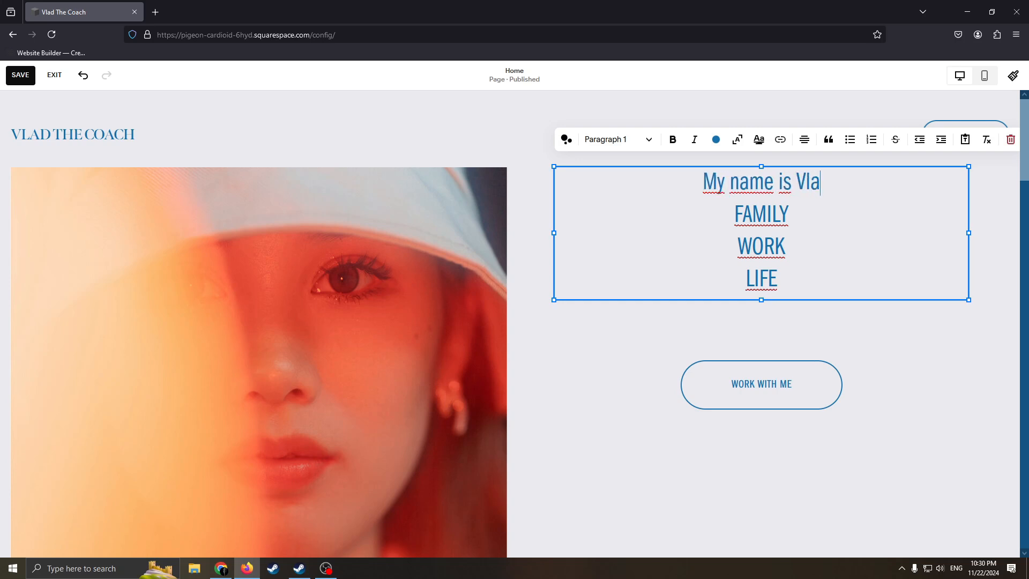
text(d A)
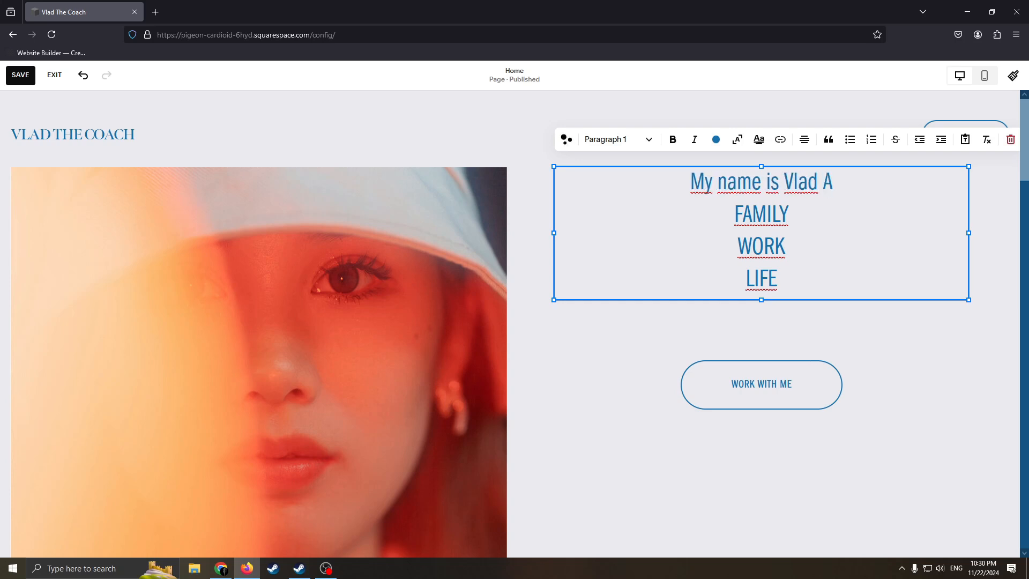
key(BackSpace)
text(and I)
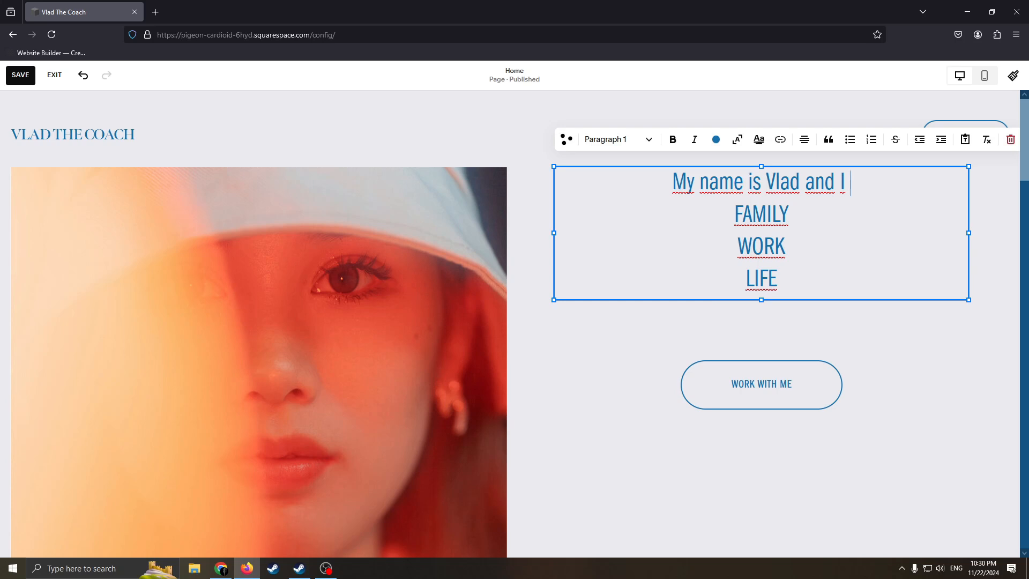
text(ca)
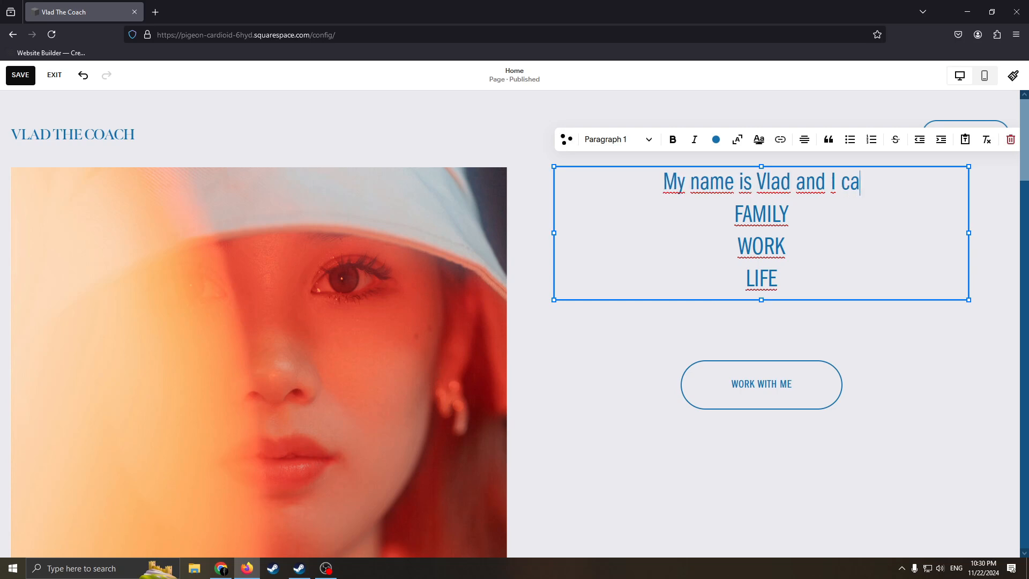
text(n be )
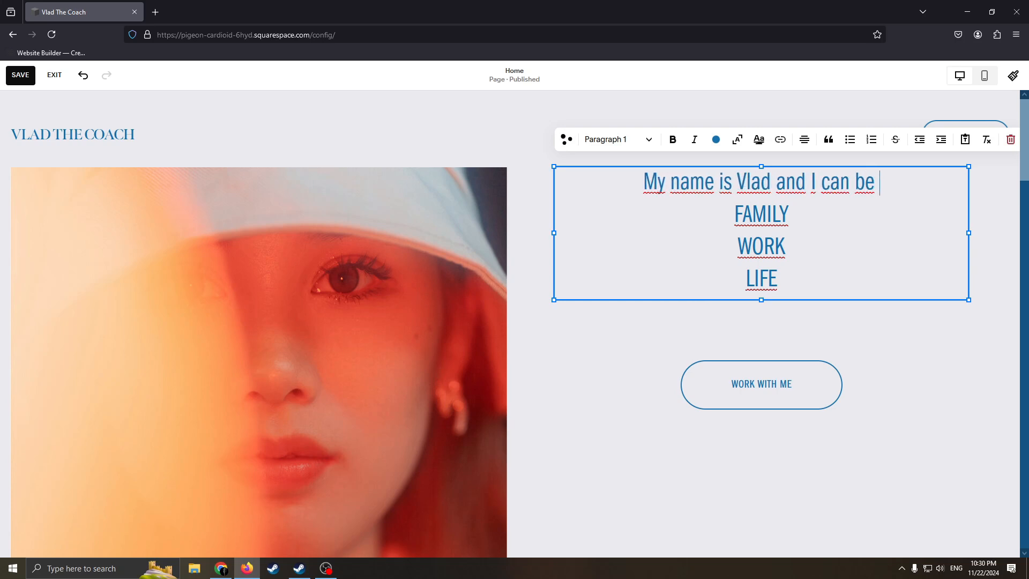
text(your)
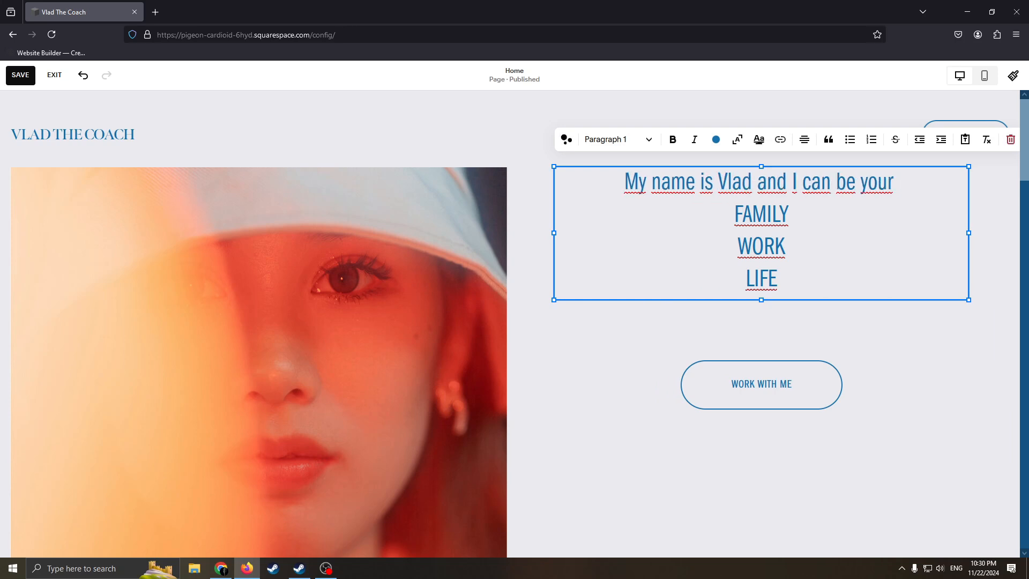
text( couch)
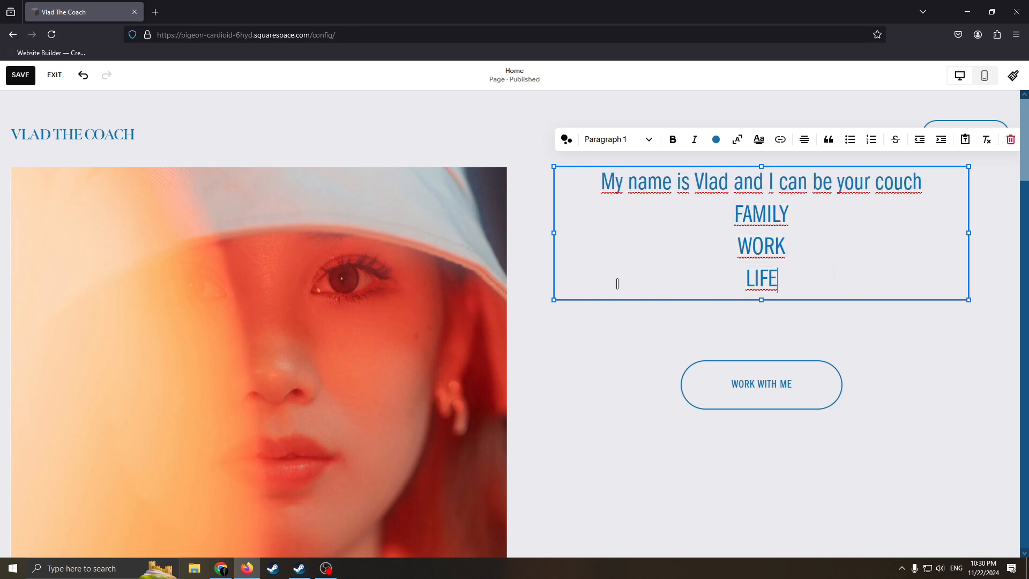
- Reposition and resize the WORK WITH ME button, leaving it narrower and centred slightly right of the intro text
click(689, 378)
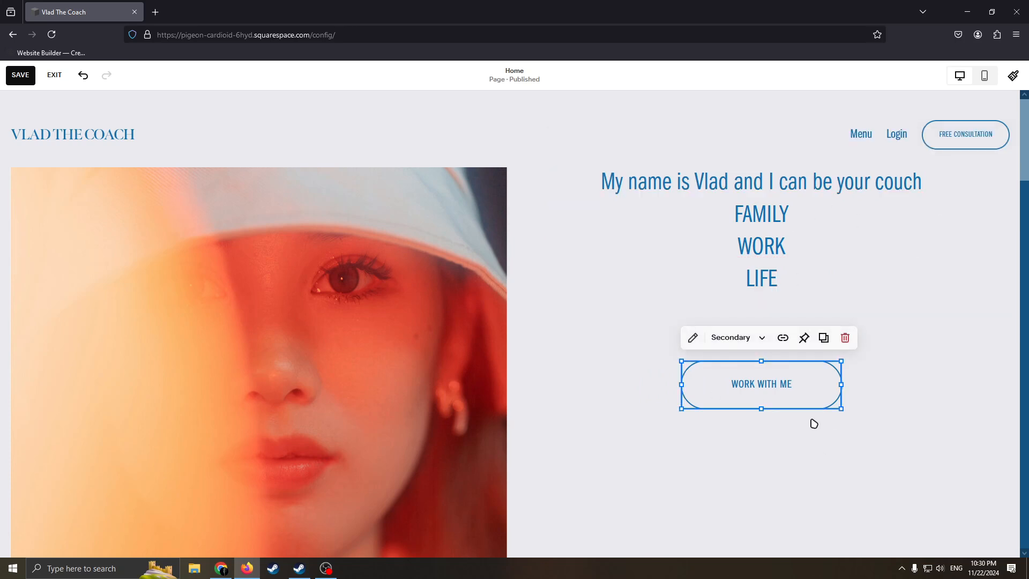
drag(677, 409, 680, 439)
drag(779, 401, 777, 351)
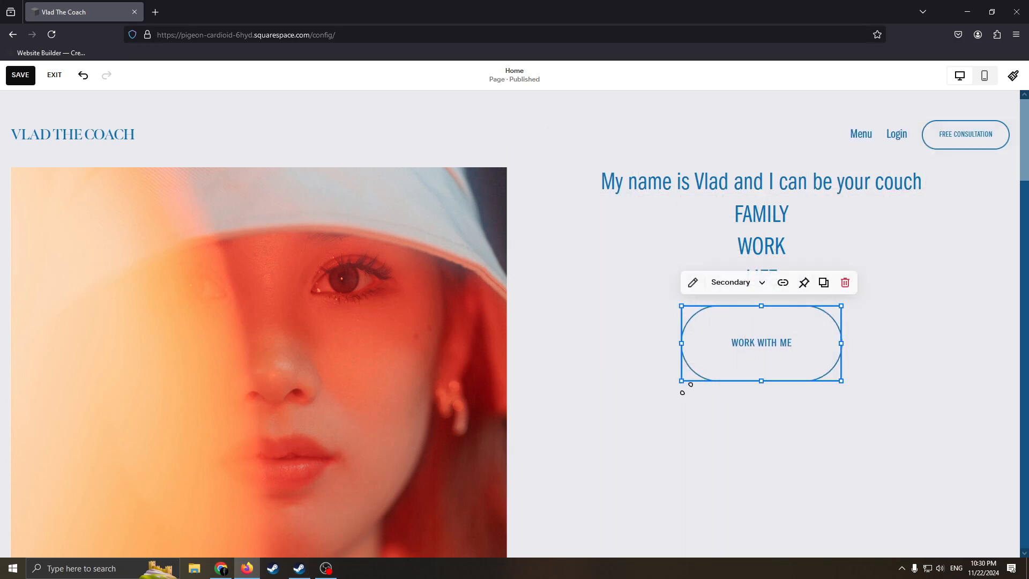
drag(681, 382, 683, 434)
drag(771, 381, 766, 432)
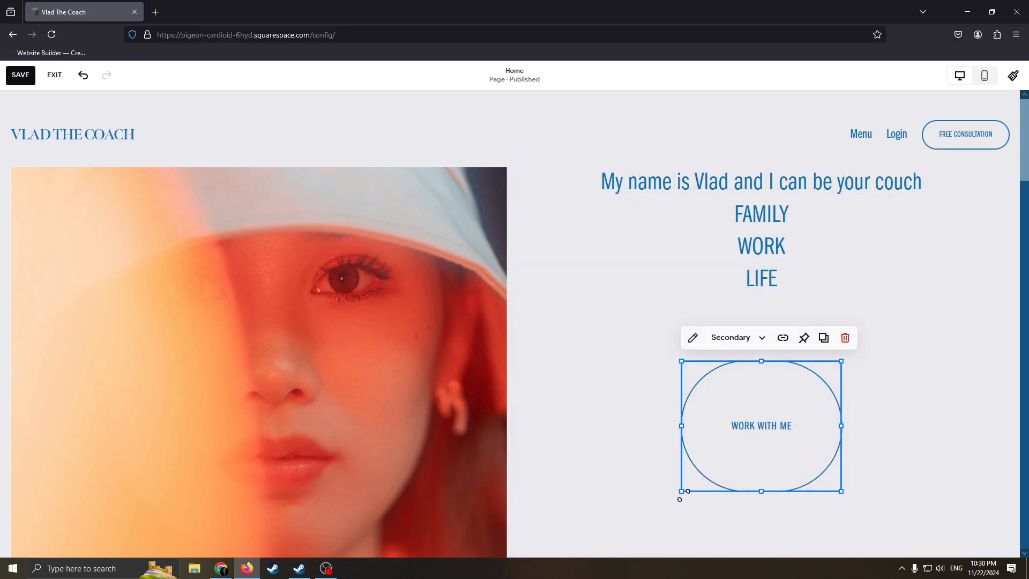
drag(682, 489, 723, 409)
- Shift the portrait image inward from the page's left margin and shrink it to about three quarters of its width
click(380, 289)
scroll(301, 299, down, 4)
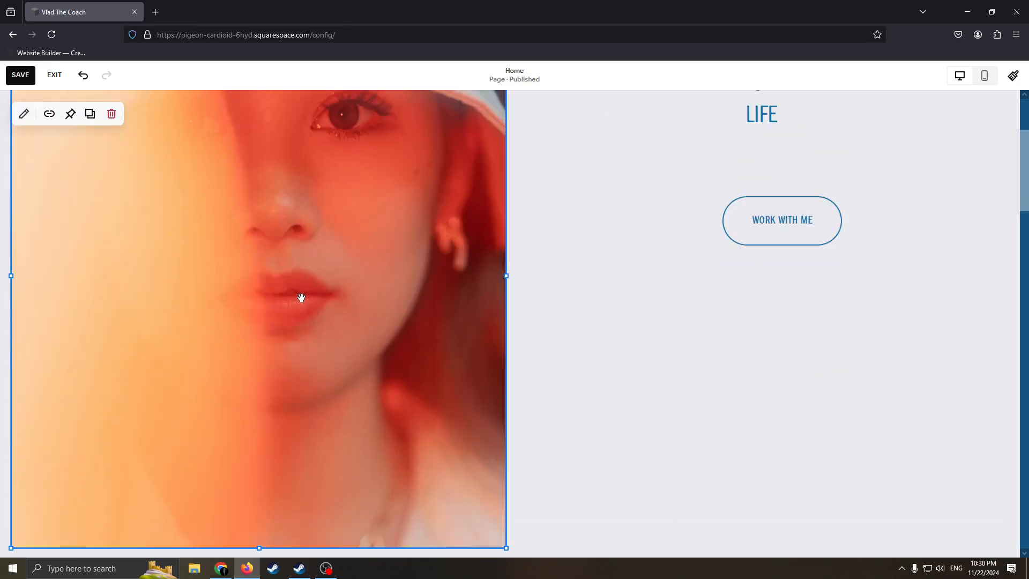
scroll(296, 290, up, 2)
scroll(296, 290, up, 3)
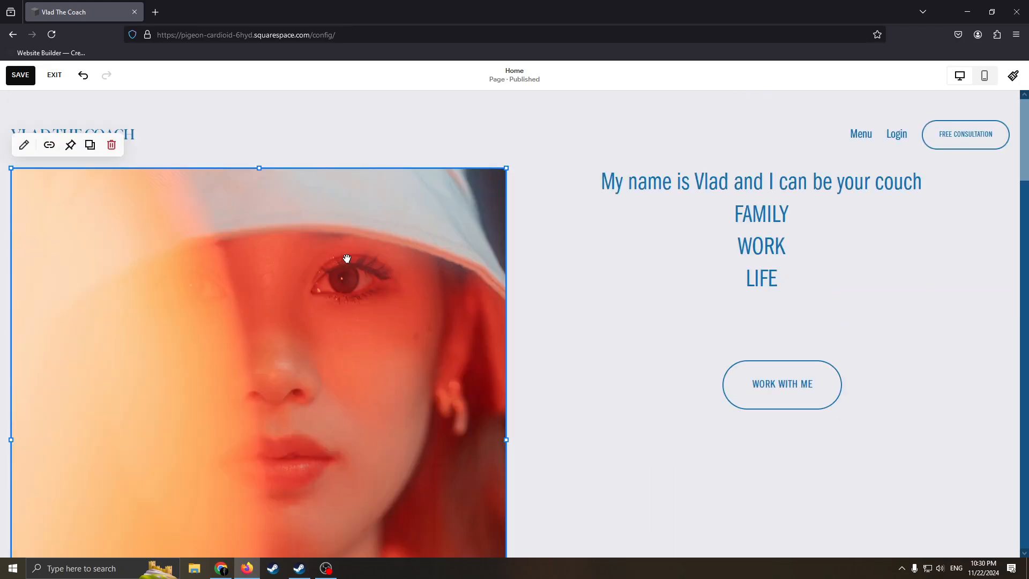
drag(218, 289, 227, 259)
scroll(191, 356, down, 4)
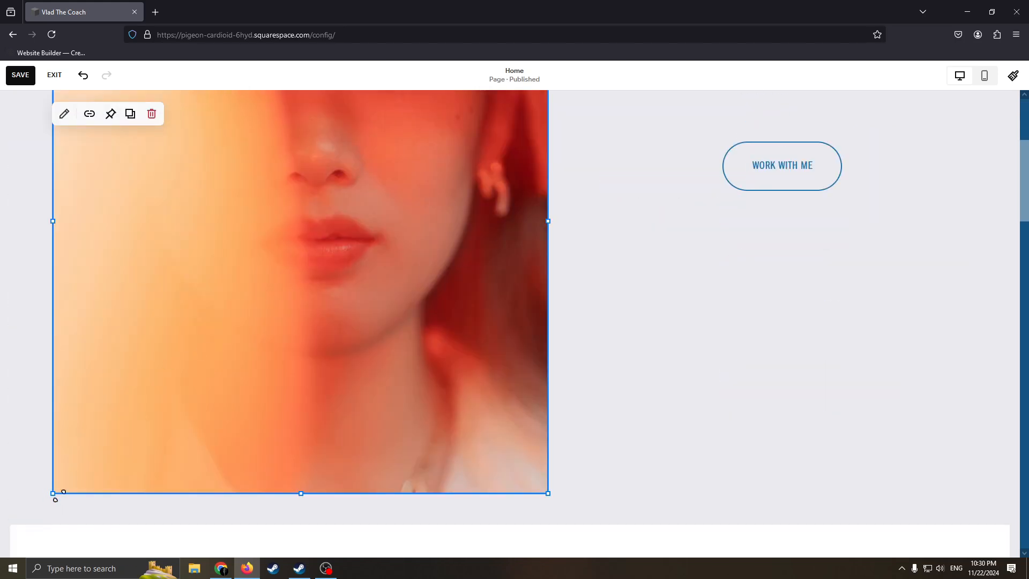
drag(56, 500, 211, 382)
drag(289, 279, 220, 351)
scroll(487, 341, up, 3)
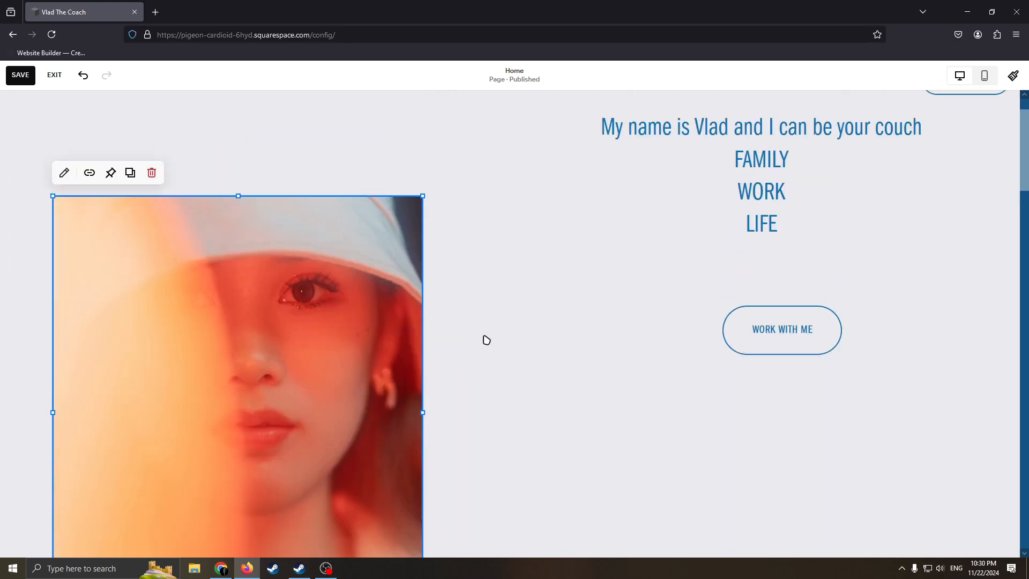
scroll(490, 338, down, 2)
scroll(490, 338, up, 2)
- Shrink the portrait image further and move it up so its upper edge lines up with the intro text
drag(313, 309, 402, 229)
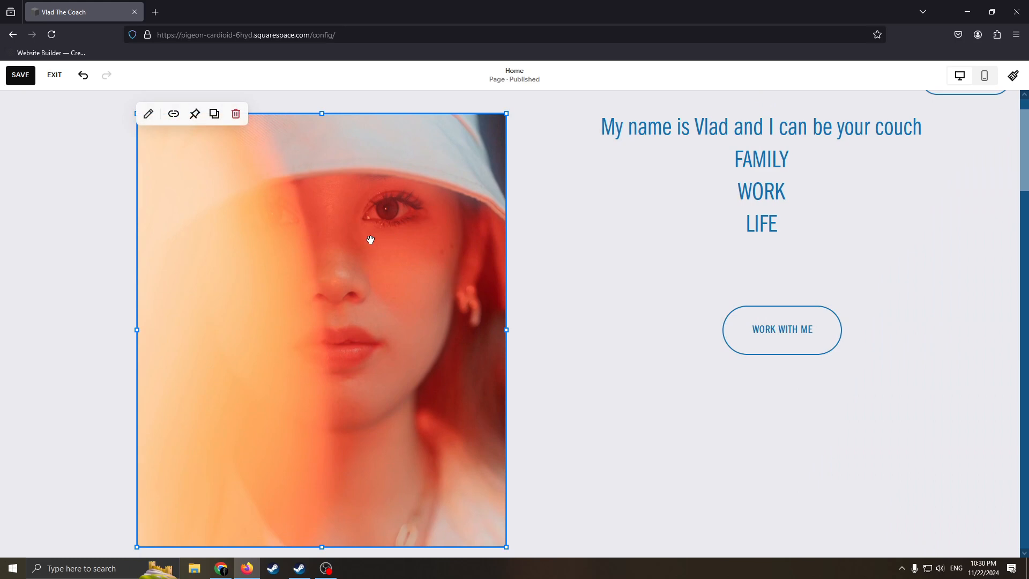
scroll(369, 239, down, 1)
drag(310, 231, 225, 232)
scroll(304, 264, up, 2)
scroll(172, 400, down, 4)
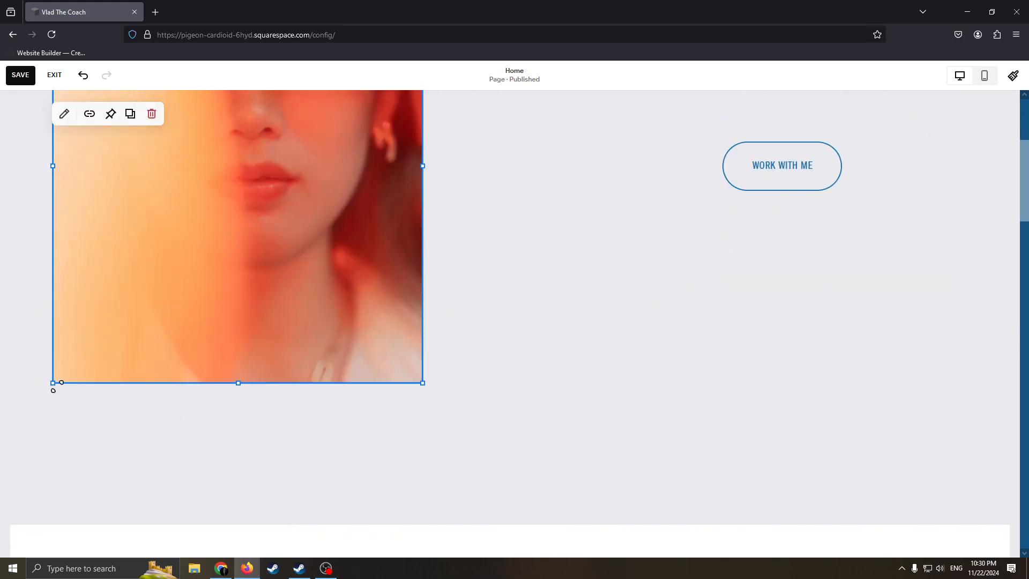
drag(53, 383, 127, 320)
scroll(352, 359, up, 4)
drag(352, 359, 162, 275)
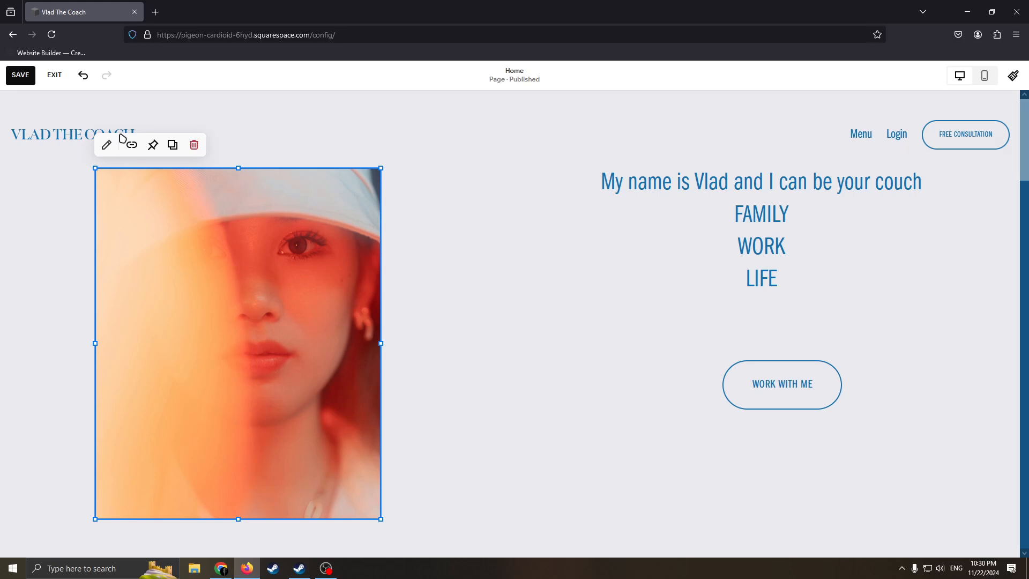
- Search the free stock images for "Coach" as a possible replacement for the portrait picture
click(106, 144)
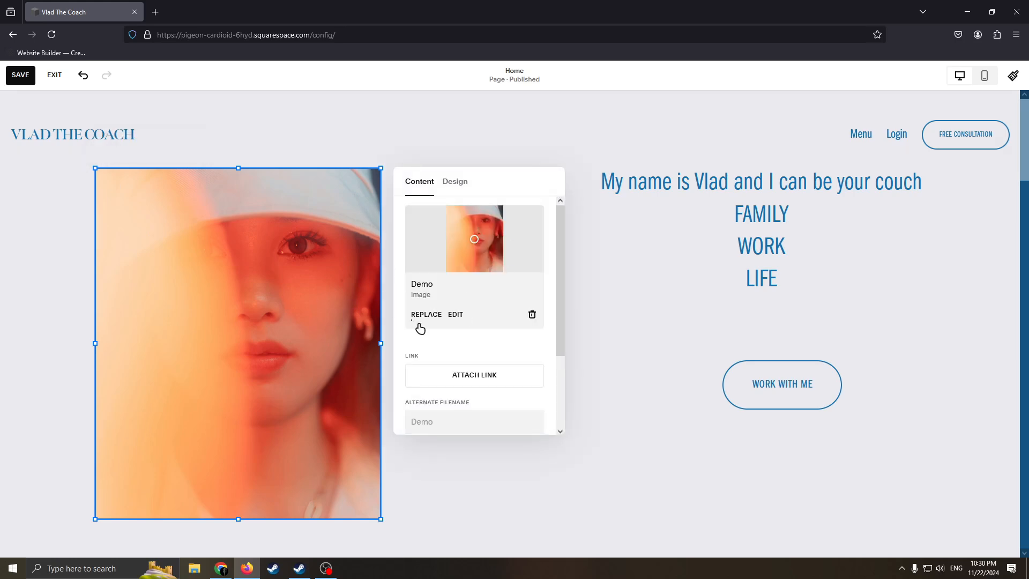
click(643, 324)
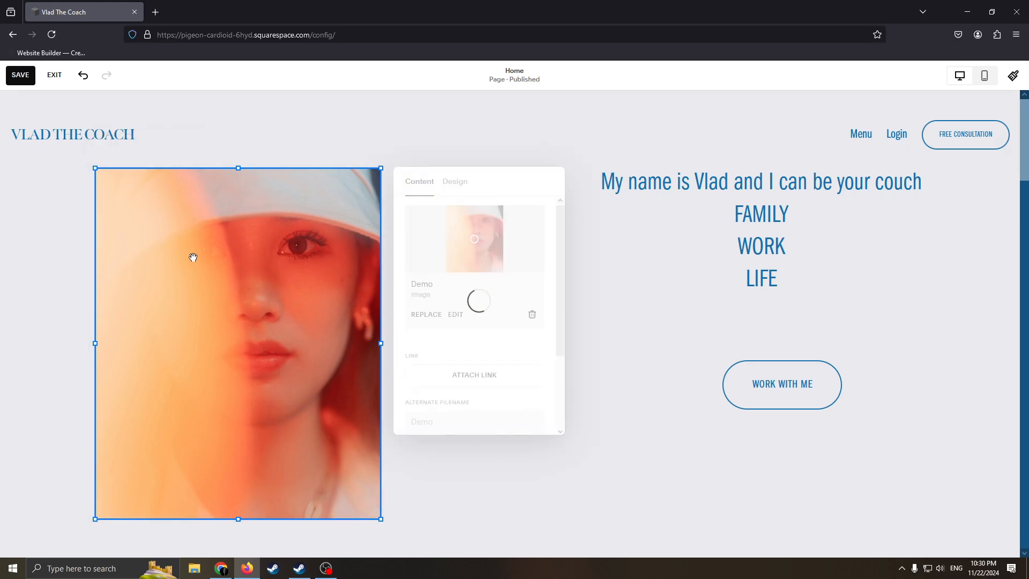
click(213, 207)
click(106, 144)
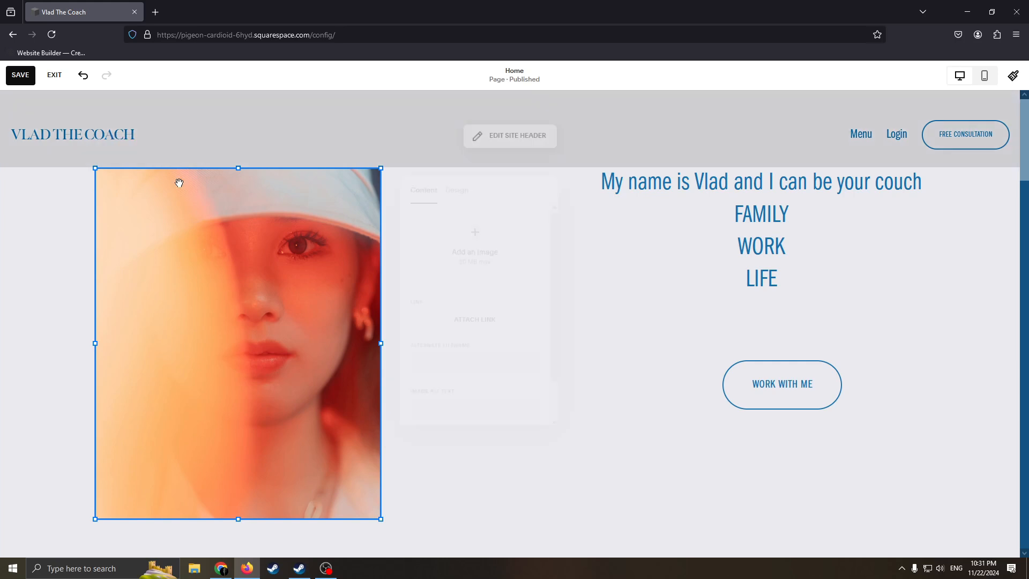
click(427, 315)
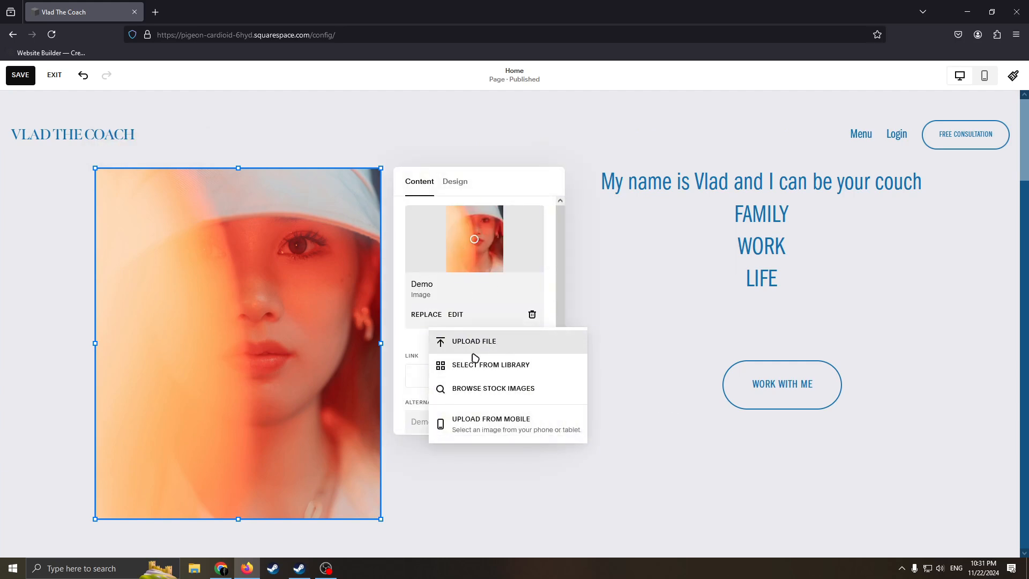
click(510, 399)
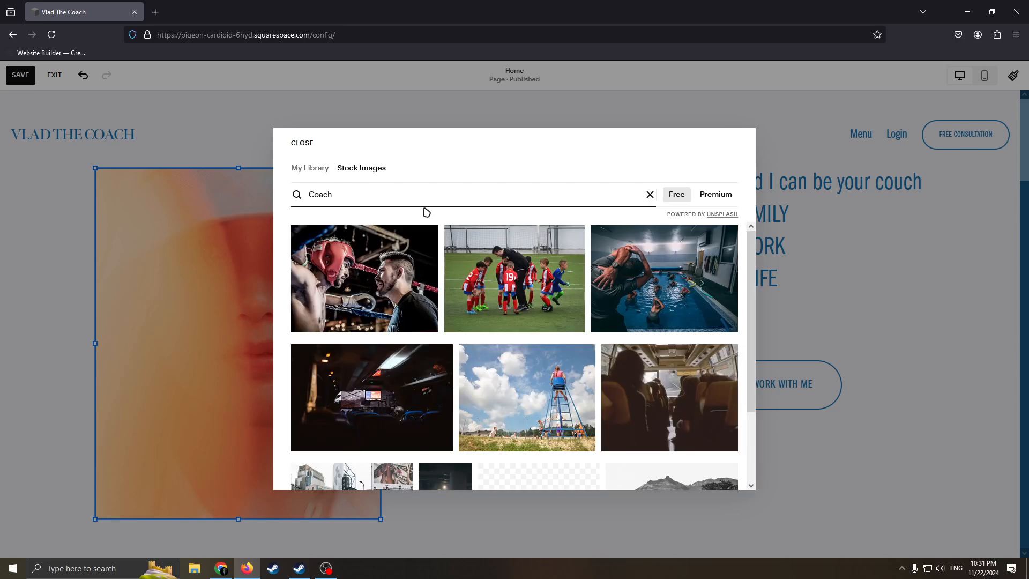
scroll(472, 337, down, 3)
scroll(472, 337, down, 10)
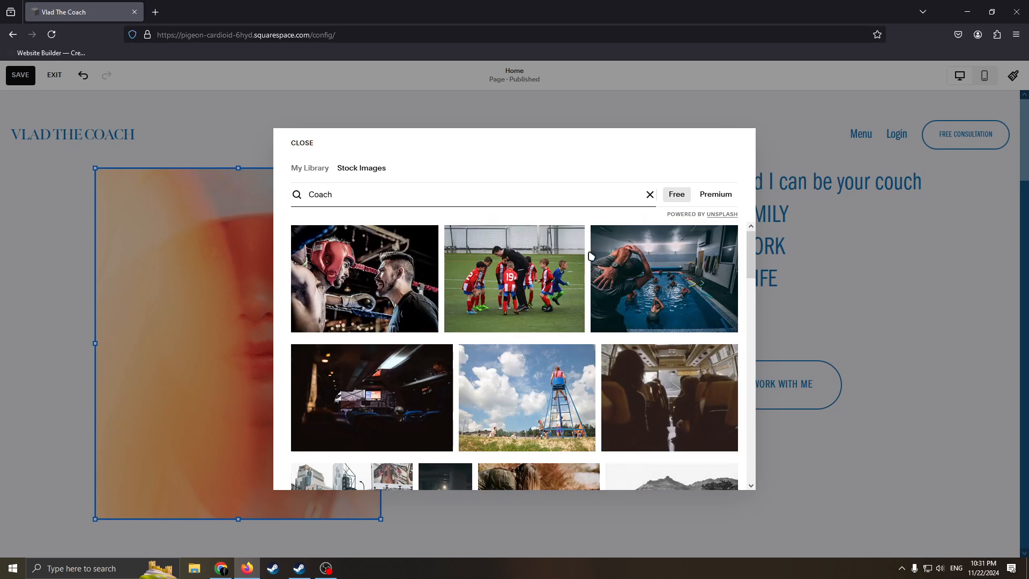
drag(333, 195, 316, 196)
click(473, 212)
click(853, 302)
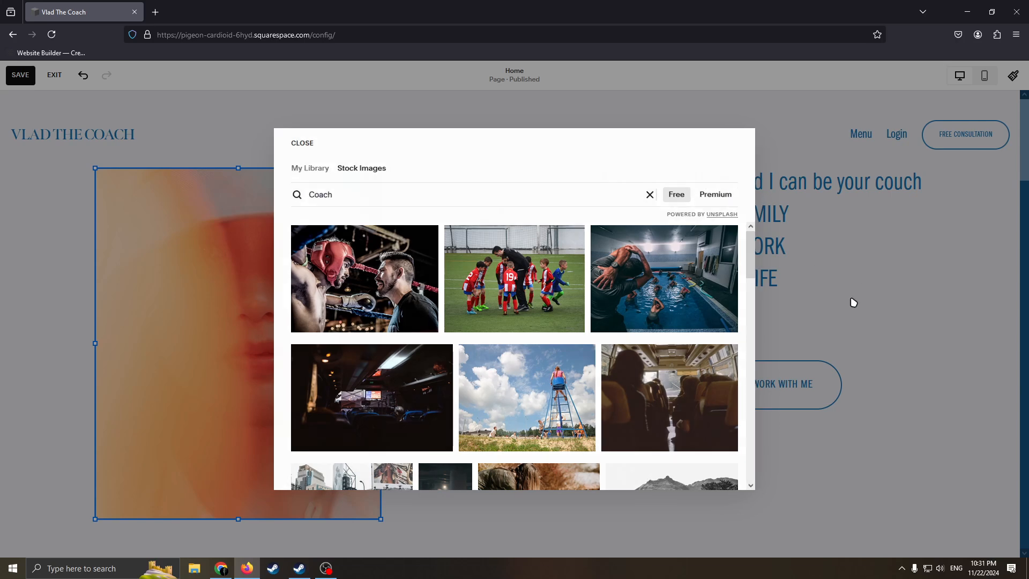
right_click(298, 326)
click(439, 256)
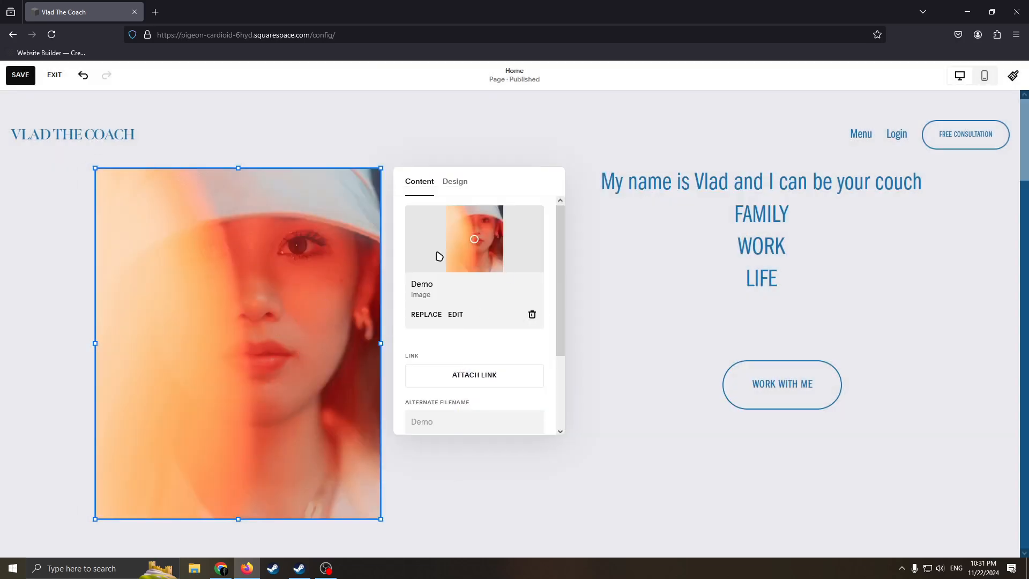
click(417, 316)
click(516, 338)
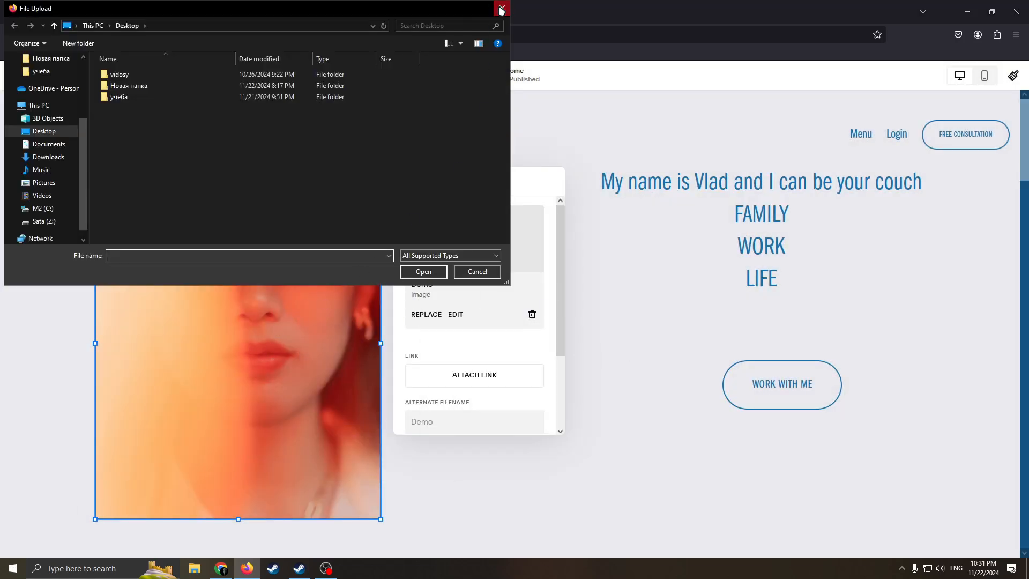
click(502, 9)
right_click(286, 316)
click(243, 306)
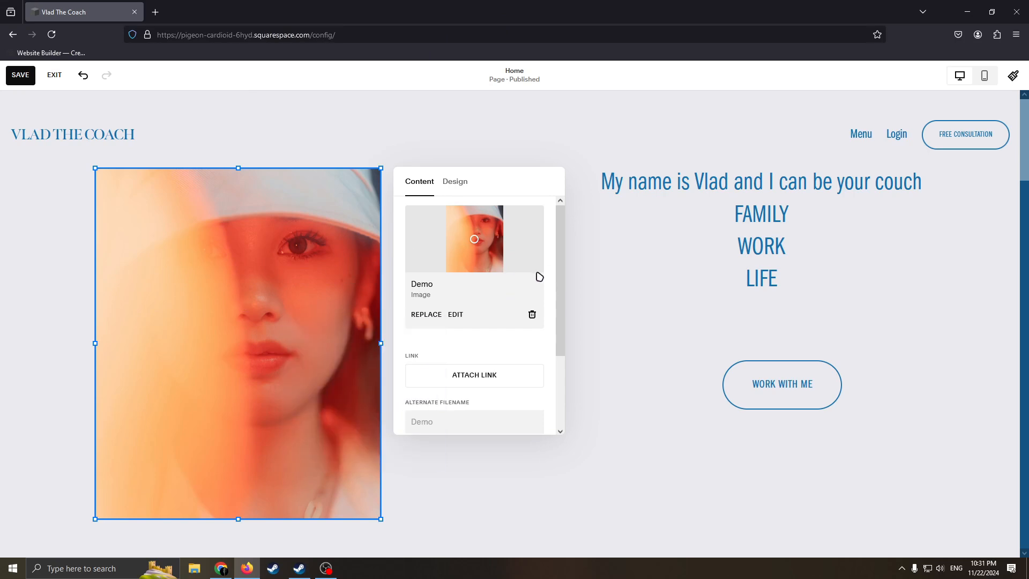
- Remove the portrait picture and delete its emptied image block from the first section
click(533, 314)
click(588, 427)
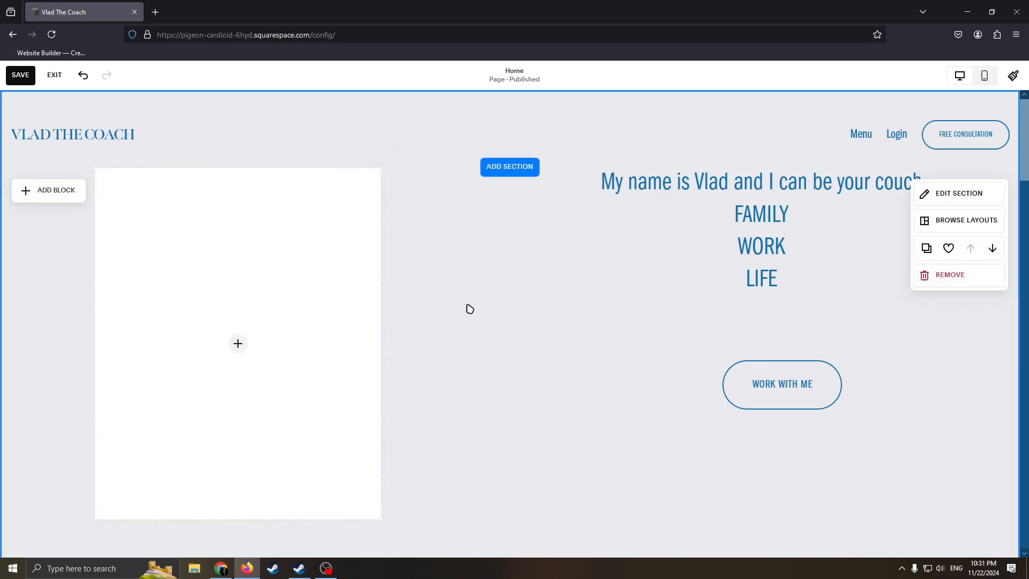
scroll(470, 310, down, 4)
scroll(359, 324, up, 4)
click(336, 311)
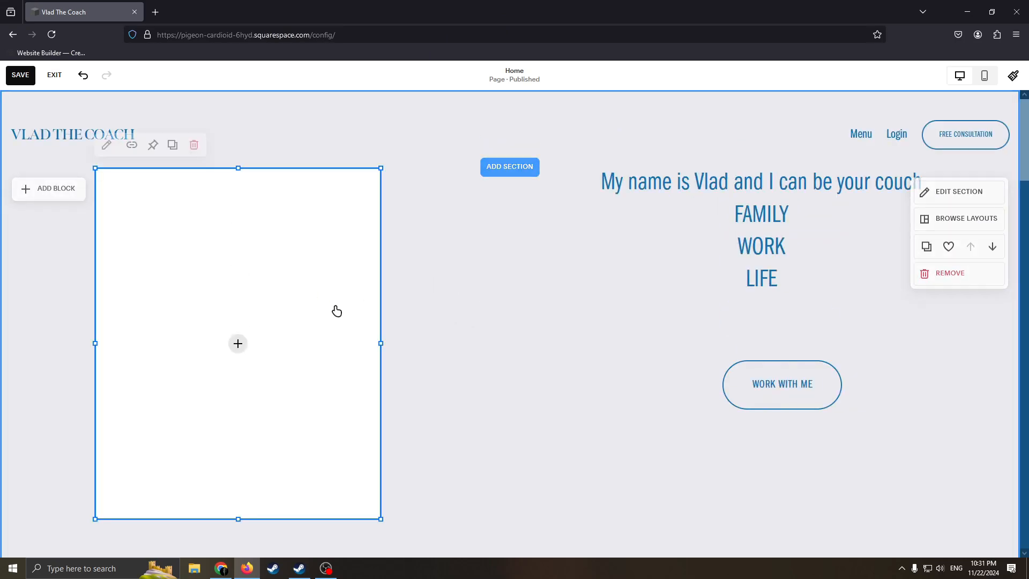
click(194, 145)
- Add a new empty image block to the first section of the Home page
click(43, 193)
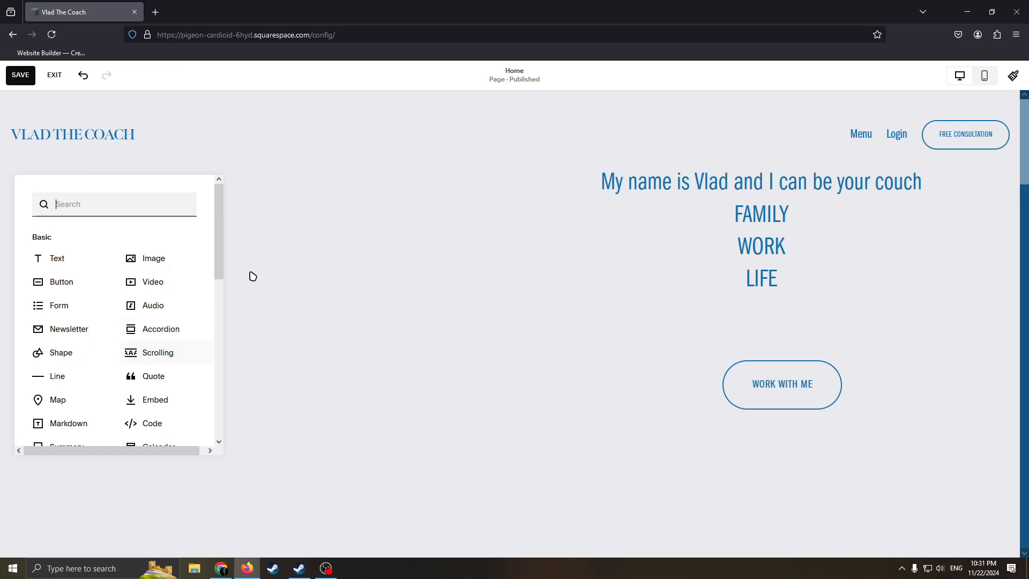
click(134, 259)
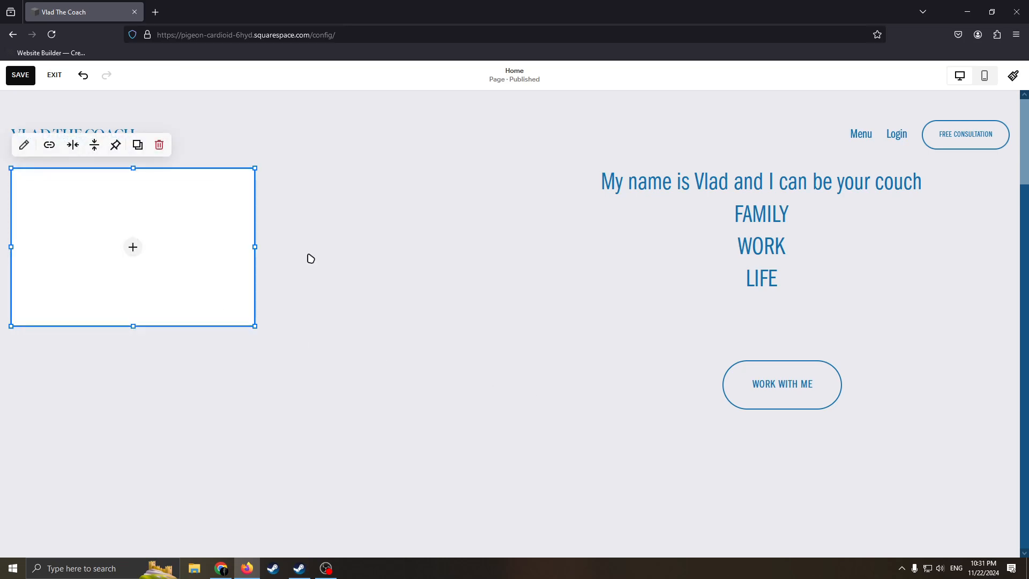
click(363, 288)
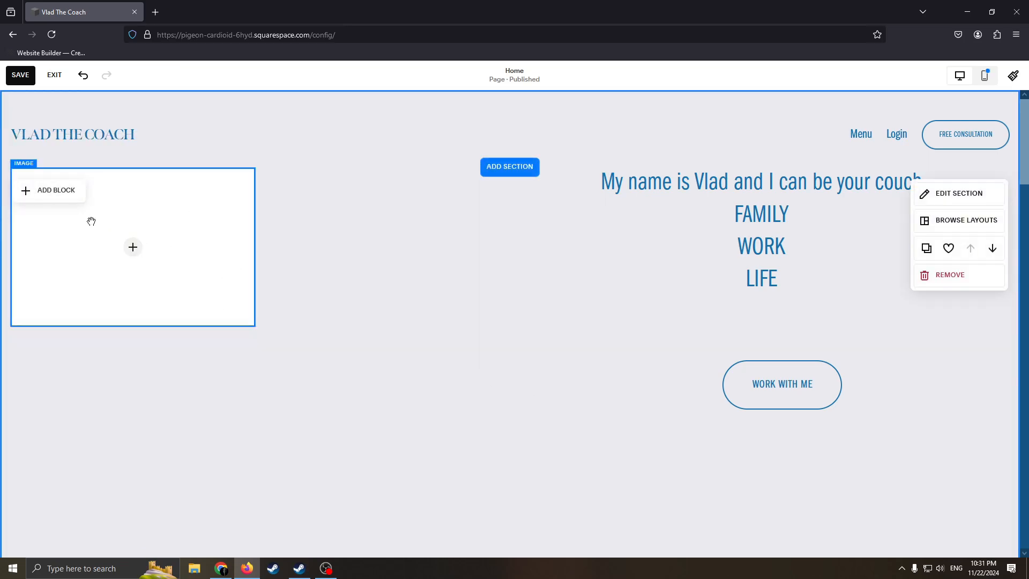
- Add a text block and place it just below the empty image block, slightly indented from the image's left edge
click(46, 191)
click(59, 257)
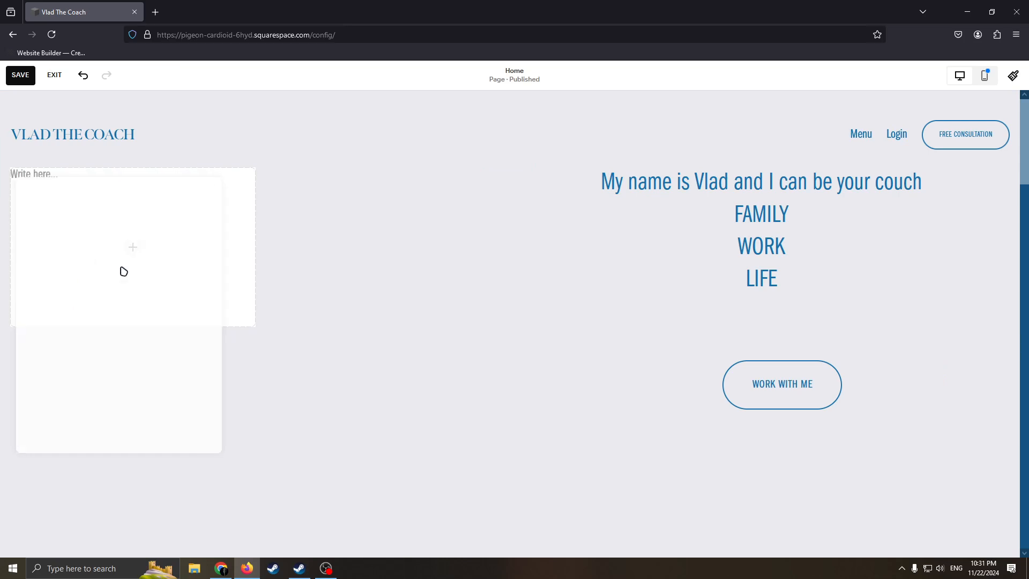
drag(176, 278, 392, 396)
drag(102, 198, 149, 202)
drag(308, 369, 97, 369)
drag(193, 195, 443, 388)
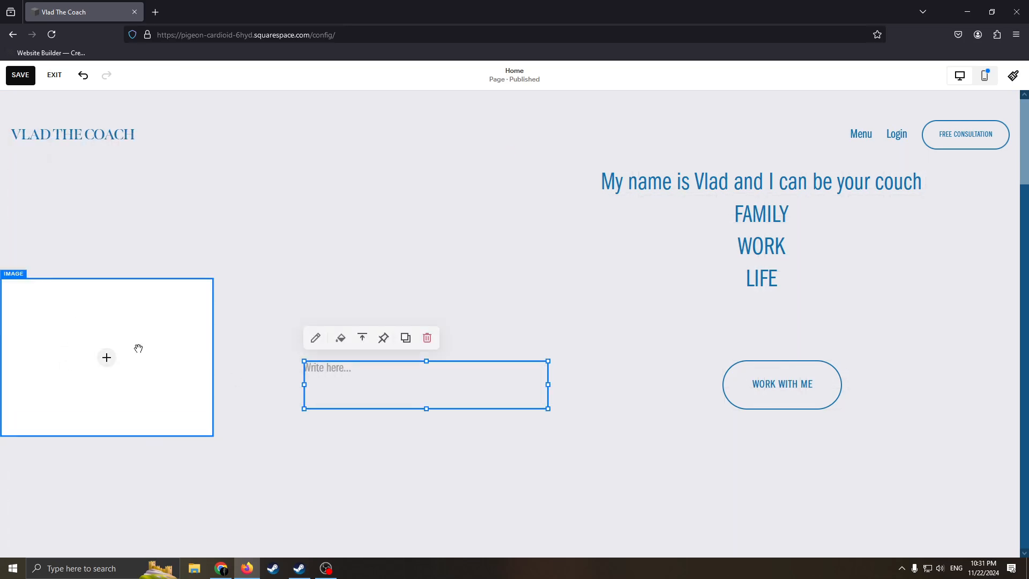
drag(138, 346, 216, 275)
drag(354, 376, 104, 384)
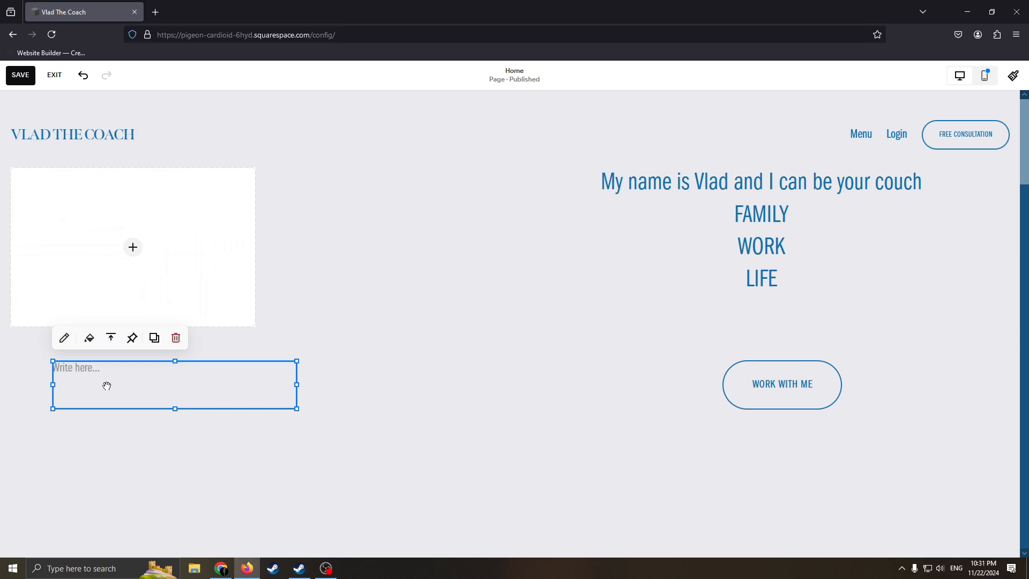
- Write "Work with me and your life will be better" in the new text block
click(89, 375)
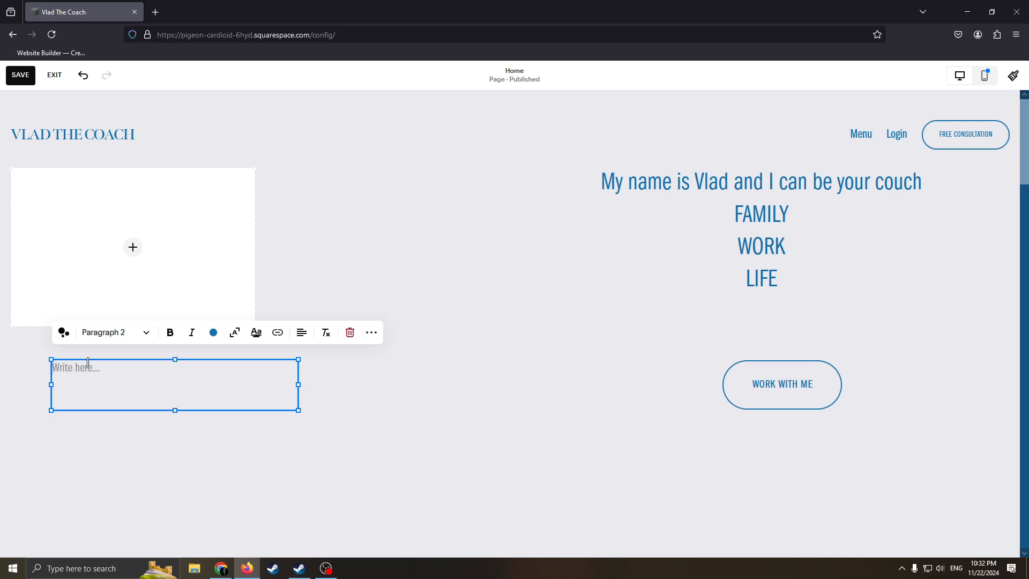
text(W)
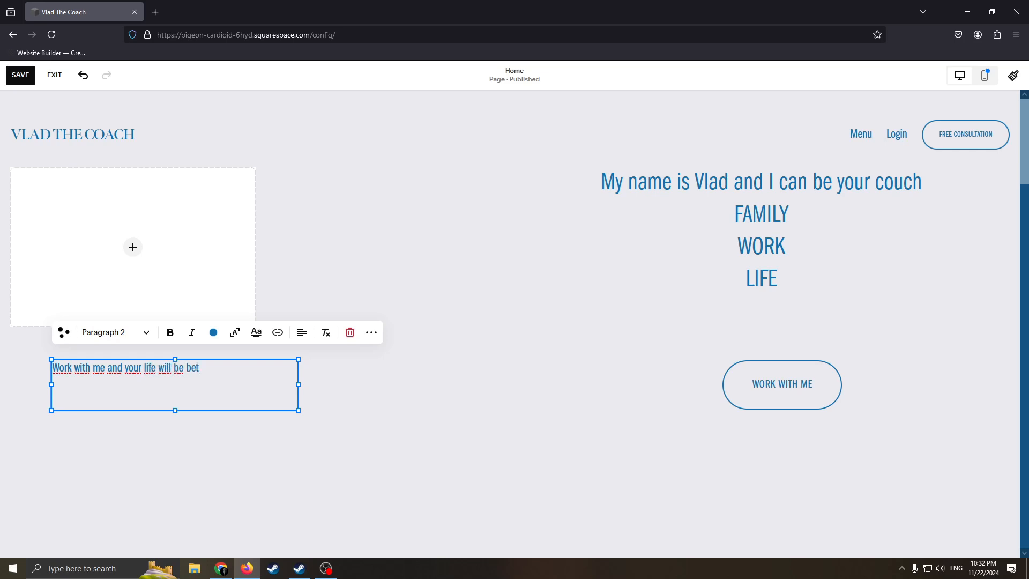
click(558, 453)
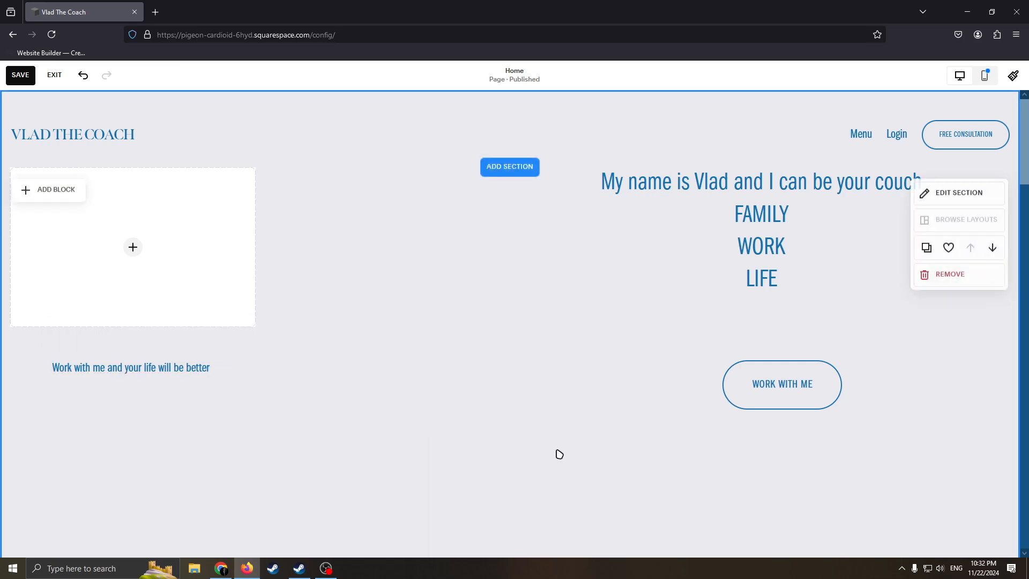
- Review the Home page from the first section down to the MY COACHING METHOD section
scroll(636, 349, down, 4)
scroll(644, 342, up, 4)
scroll(676, 225, down, 1)
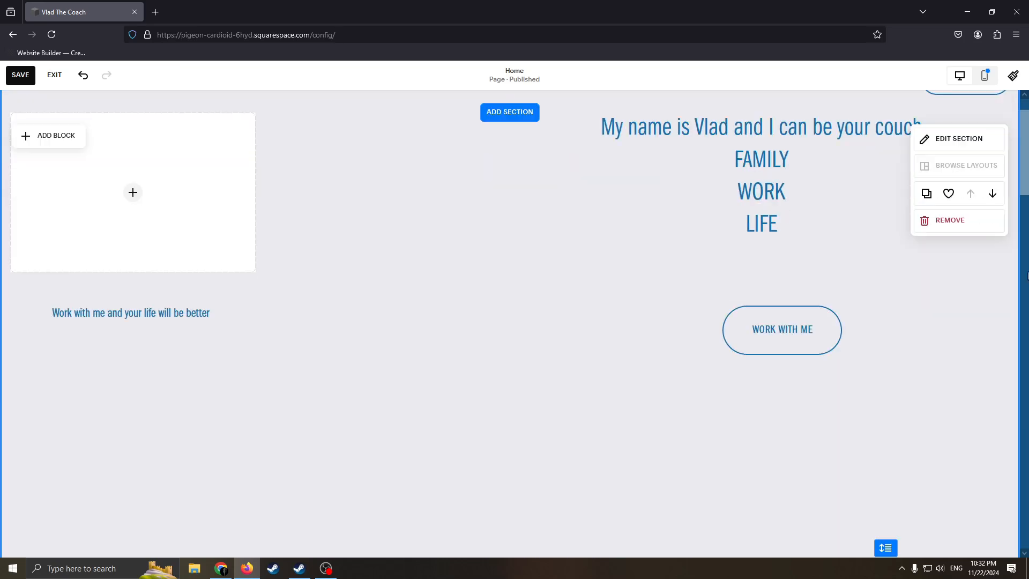
scroll(697, 234, up, 1)
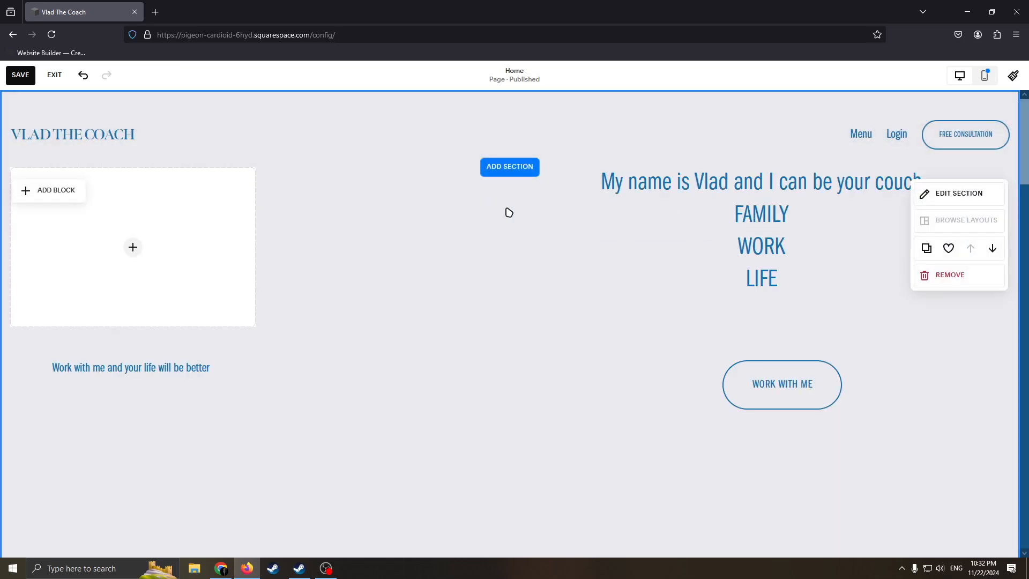
scroll(547, 296, down, 4)
scroll(441, 104, up, 4)
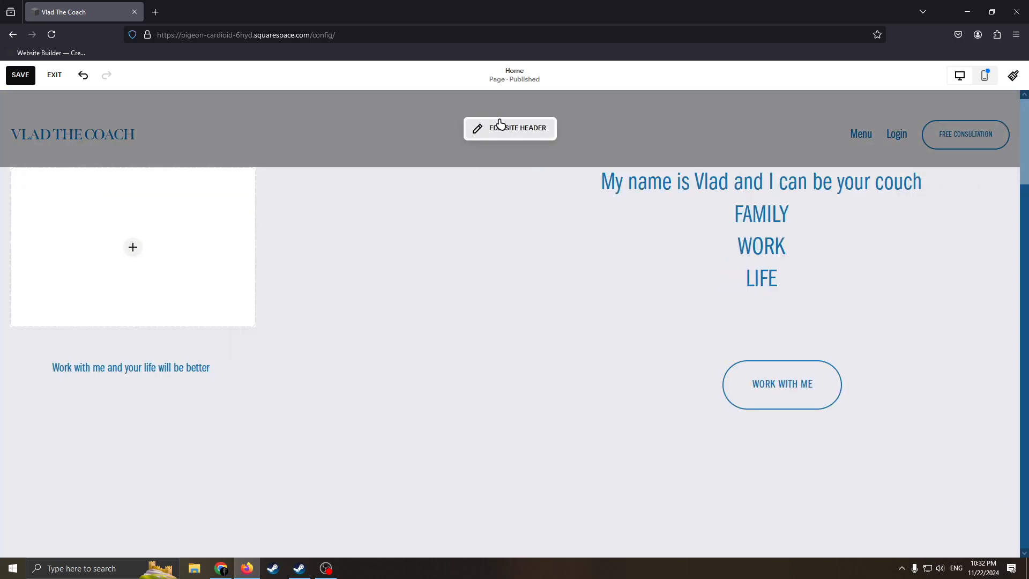
scroll(538, 217, down, 3)
scroll(539, 217, up, 3)
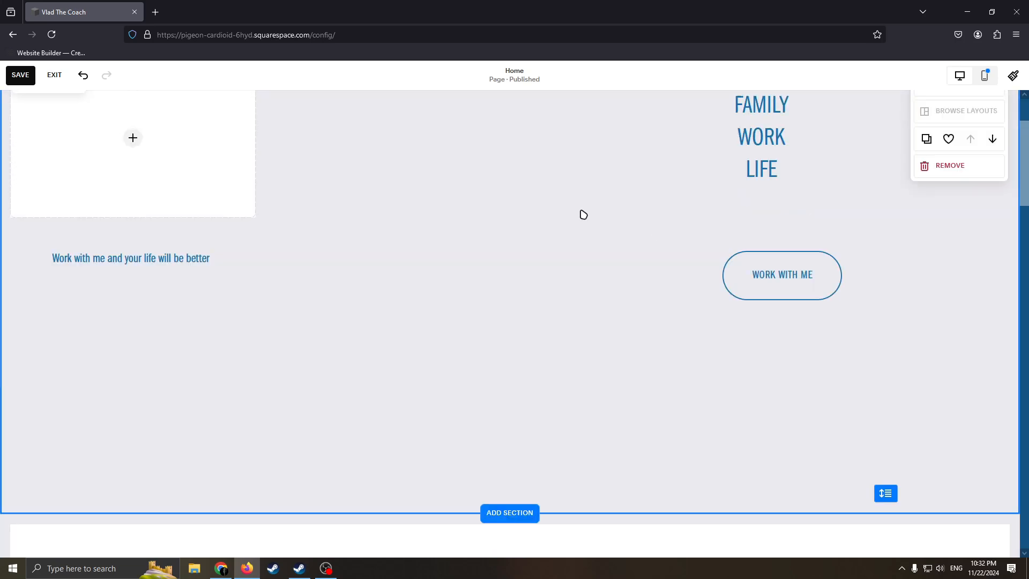
scroll(609, 363, down, 2)
scroll(471, 294, up, 2)
scroll(540, 269, down, 9)
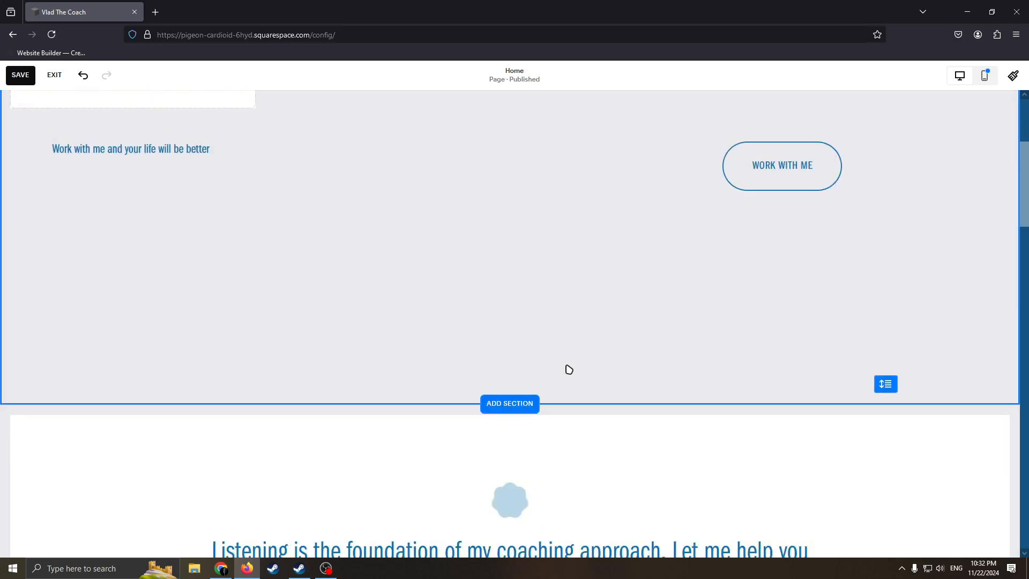
scroll(620, 231, up, 1)
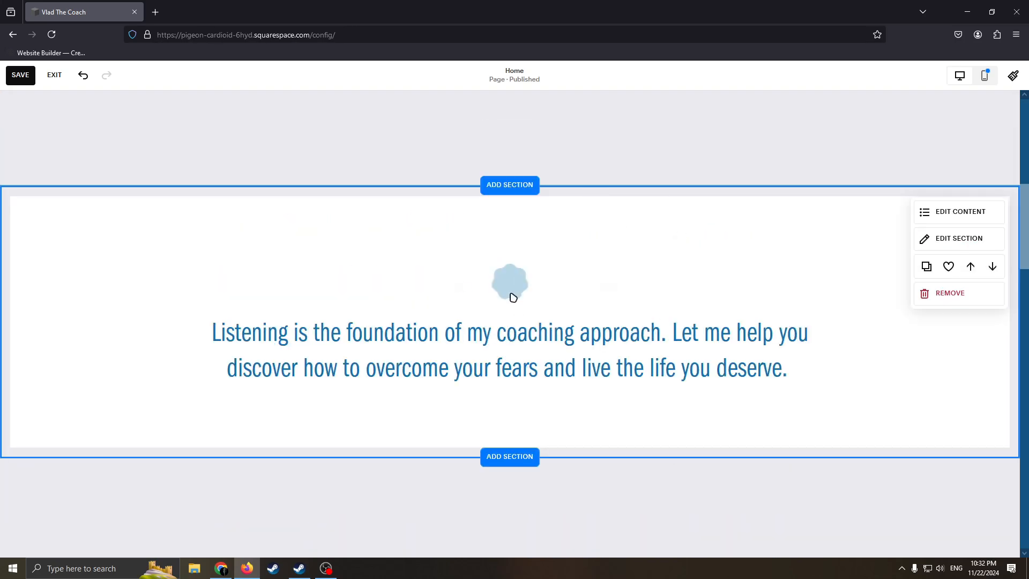
scroll(554, 333, down, 7)
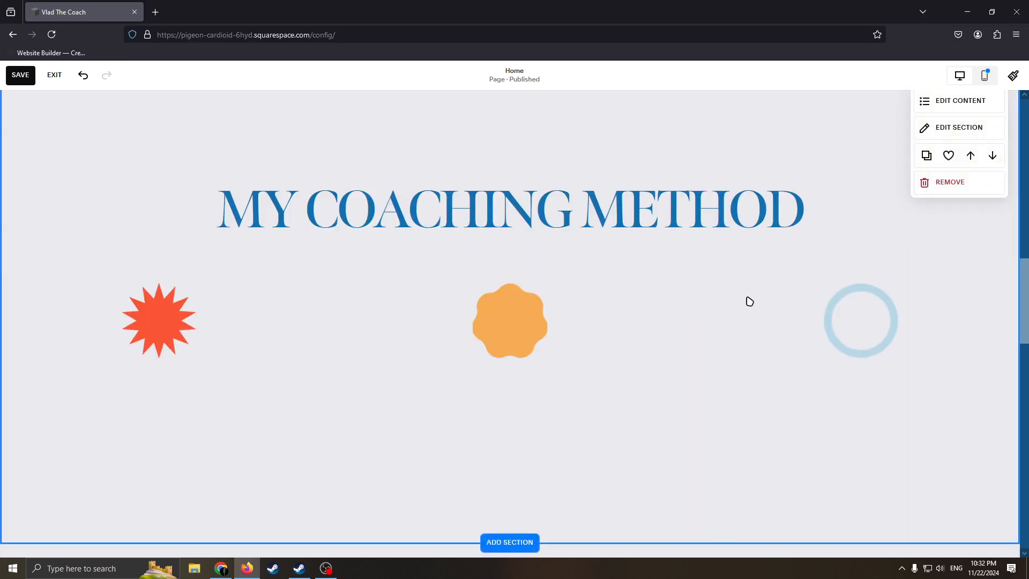
- Remove the section with the "Listening is the foundation of my coaching approach" text
scroll(746, 298, up, 8)
scroll(629, 374, down, 2)
click(954, 308)
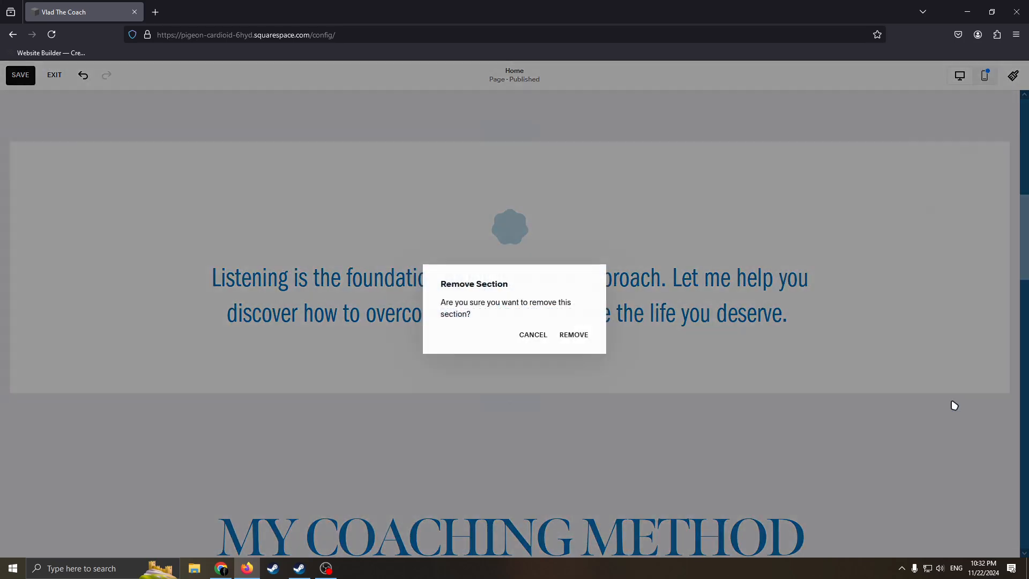
click(574, 335)
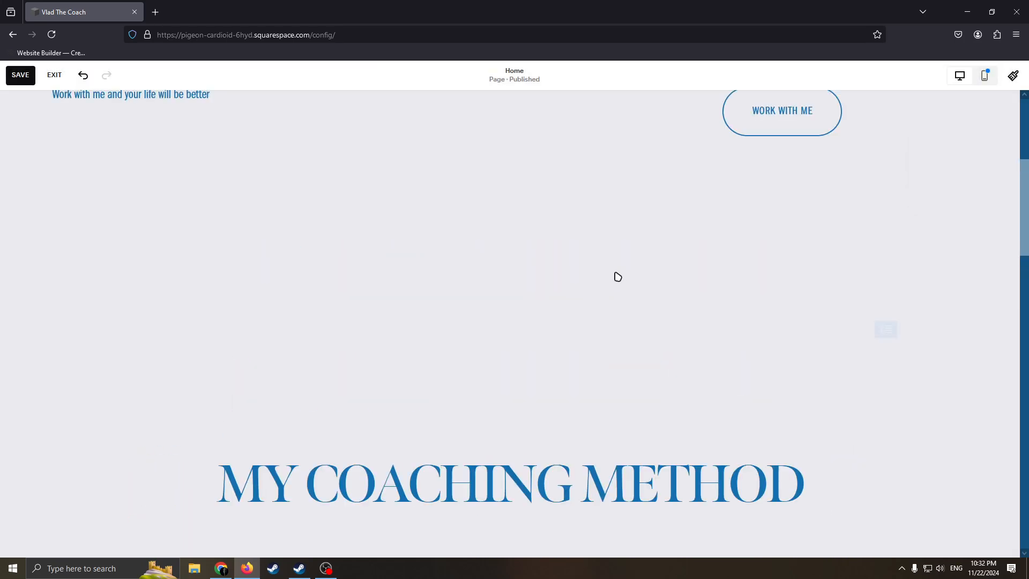
- Add a blank section between the first section and MY COACHING METHOD
scroll(616, 275, up, 1)
scroll(546, 352, down, 2)
click(516, 293)
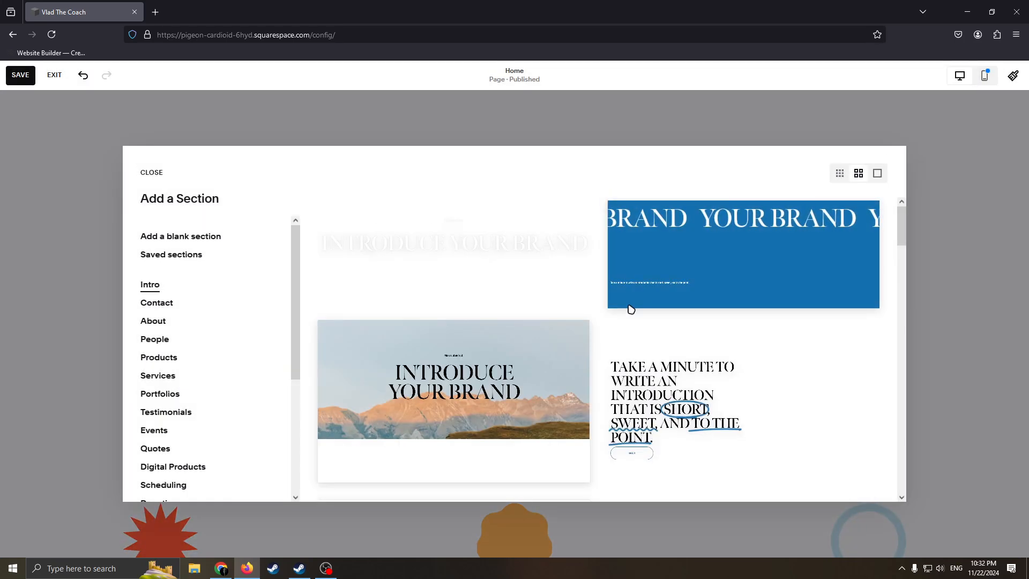
click(168, 235)
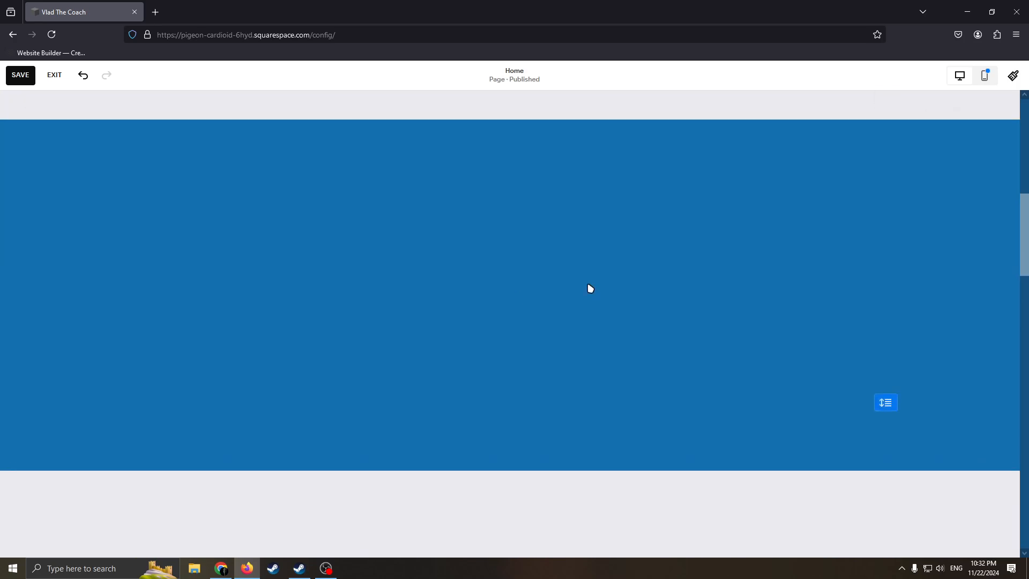
- Browse the People section templates for the spot above MY COACHING METHOD and leave without adding one
scroll(587, 247, down, 2)
scroll(587, 247, down, 2)
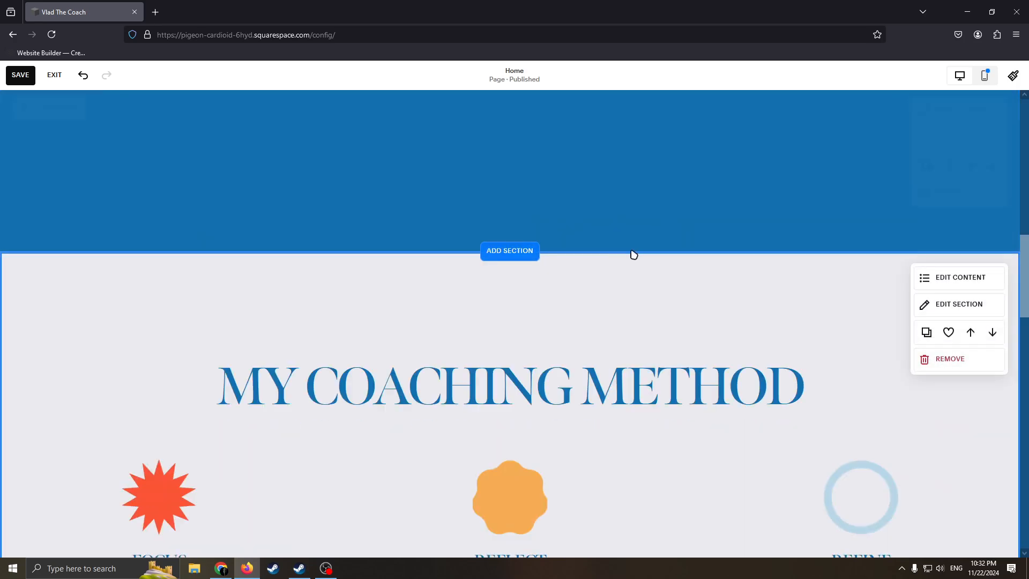
click(512, 251)
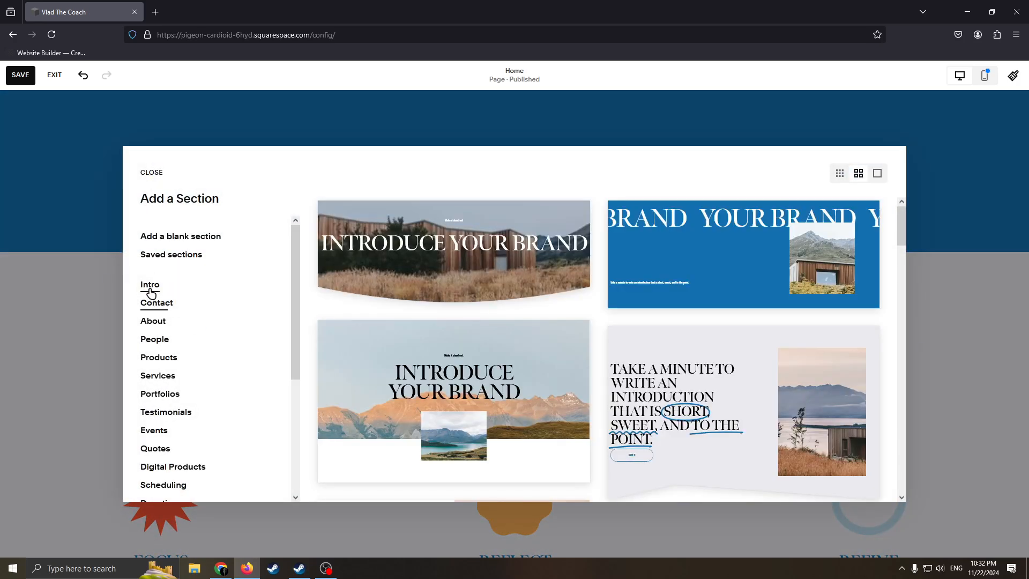
click(165, 348)
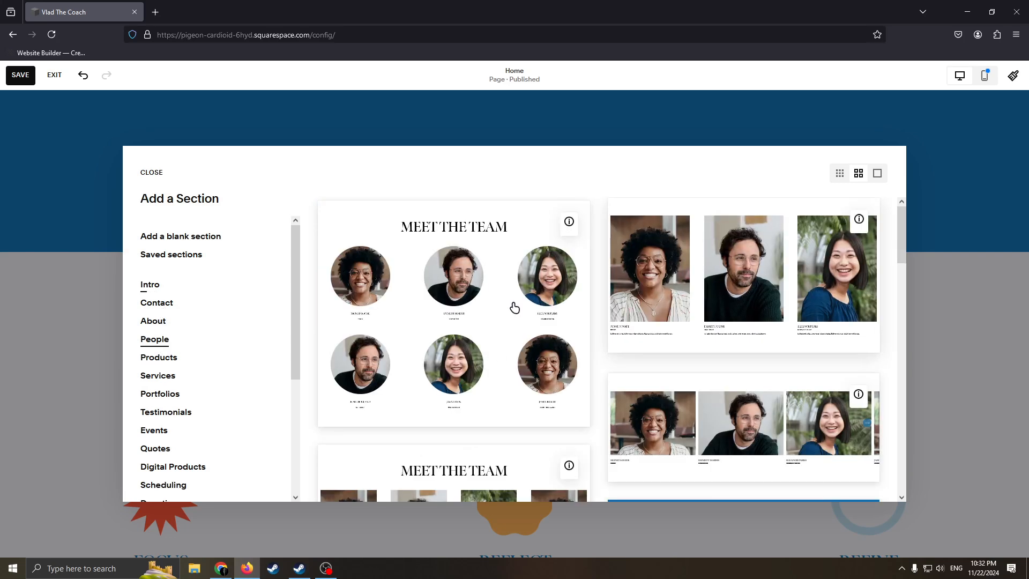
scroll(179, 370, down, 2)
click(946, 175)
scroll(717, 337, up, 10)
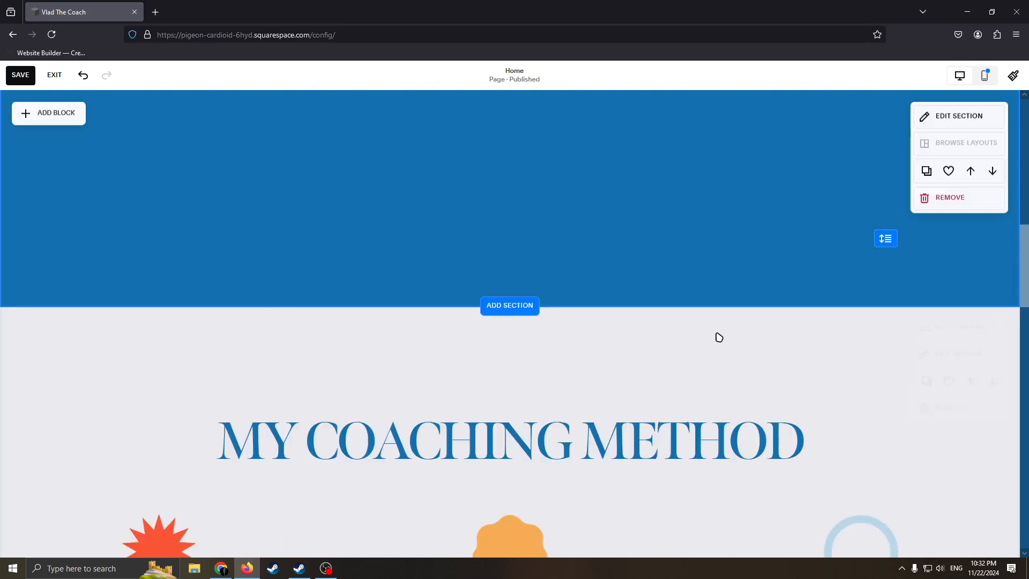
scroll(464, 264, down, 2)
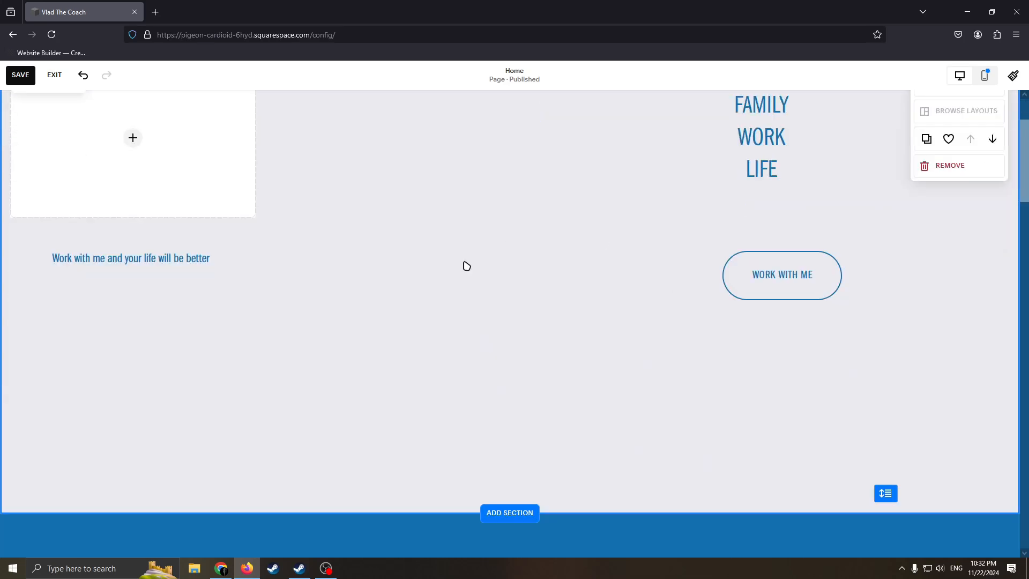
scroll(609, 246, up, 2)
scroll(510, 324, down, 3)
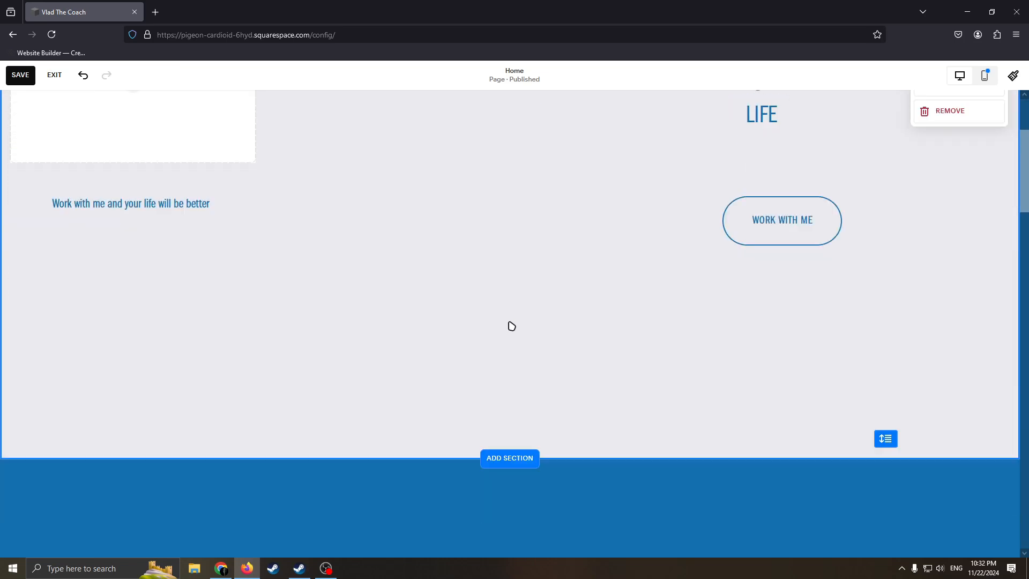
scroll(492, 225, up, 3)
scroll(494, 272, down, 1)
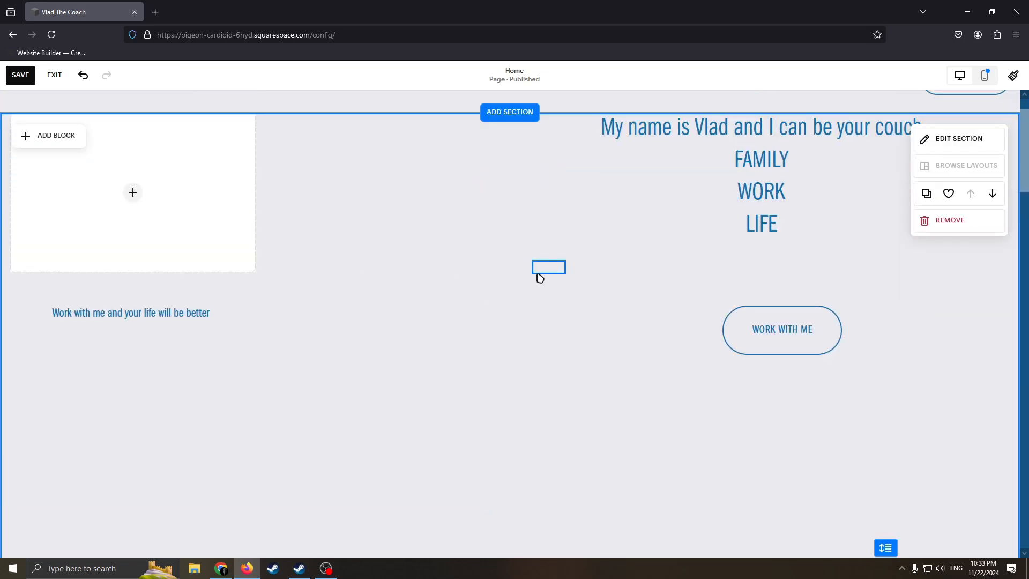
right_click(573, 337)
click(462, 239)
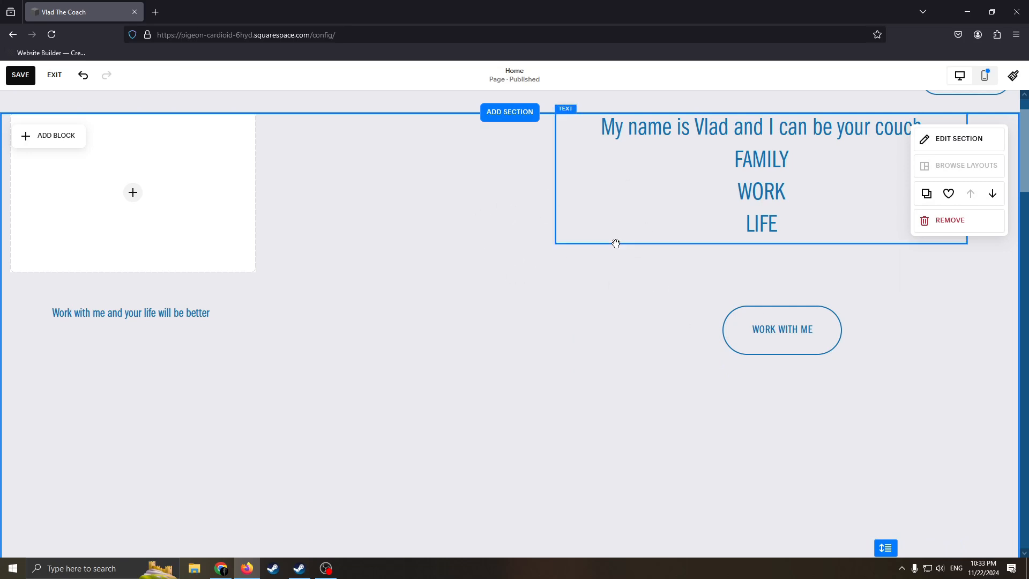
- Set the free stock photo of the winding, S-shaped structure as the first section's background image
click(957, 139)
click(909, 174)
click(876, 174)
scroll(900, 294, down, 1)
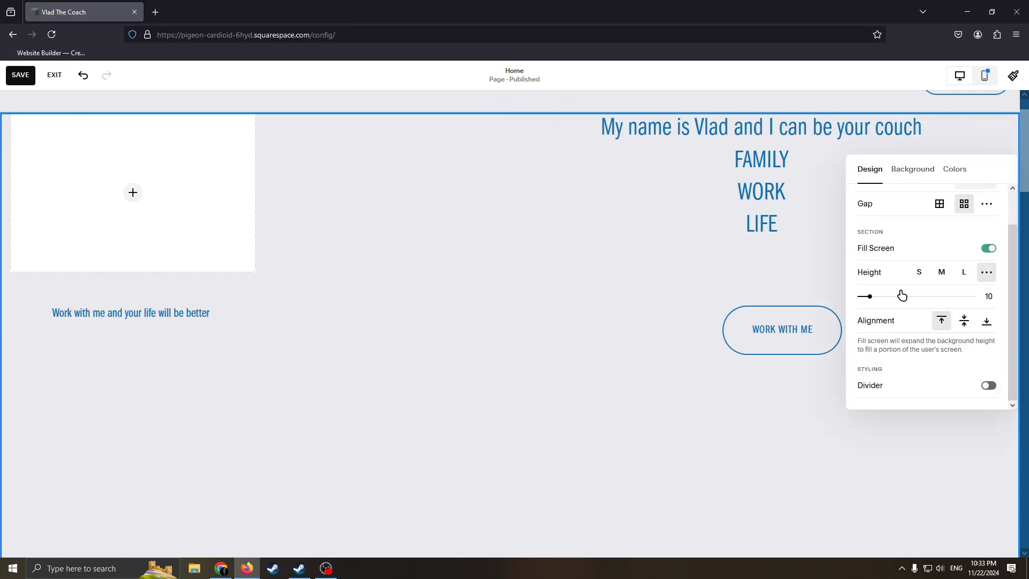
scroll(887, 218, up, 1)
scroll(962, 329, down, 1)
scroll(922, 248, up, 1)
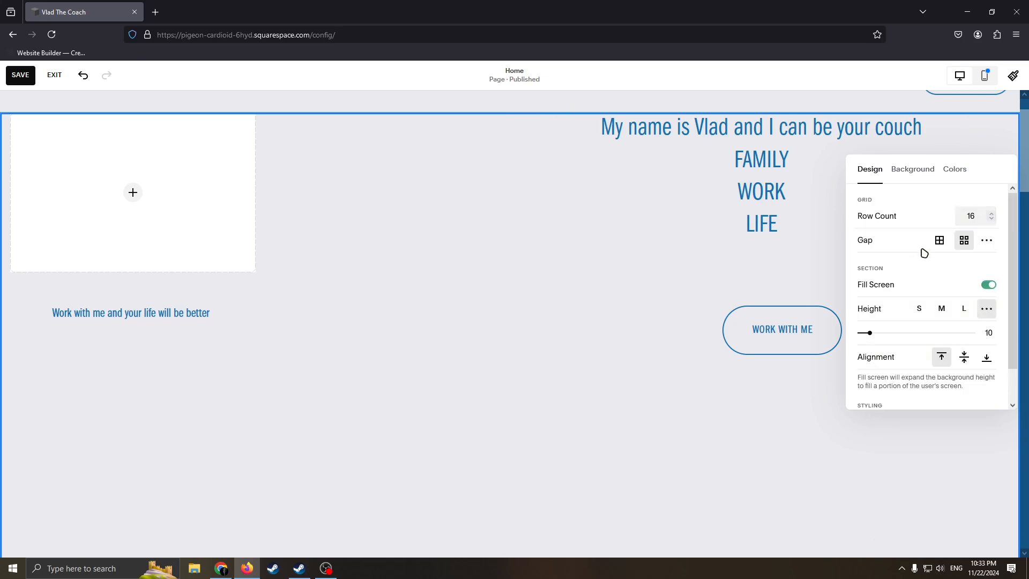
click(920, 170)
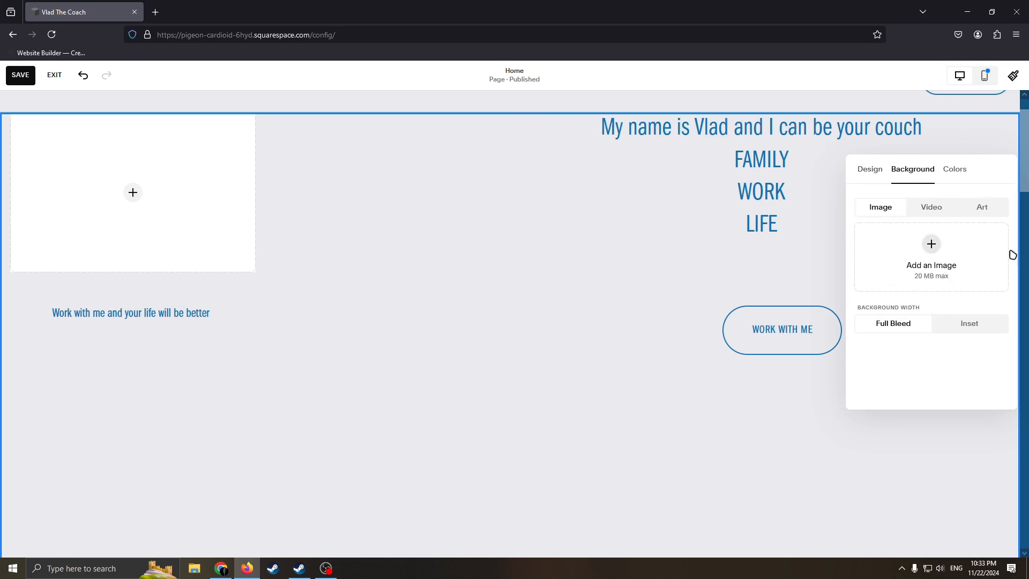
click(933, 244)
click(926, 318)
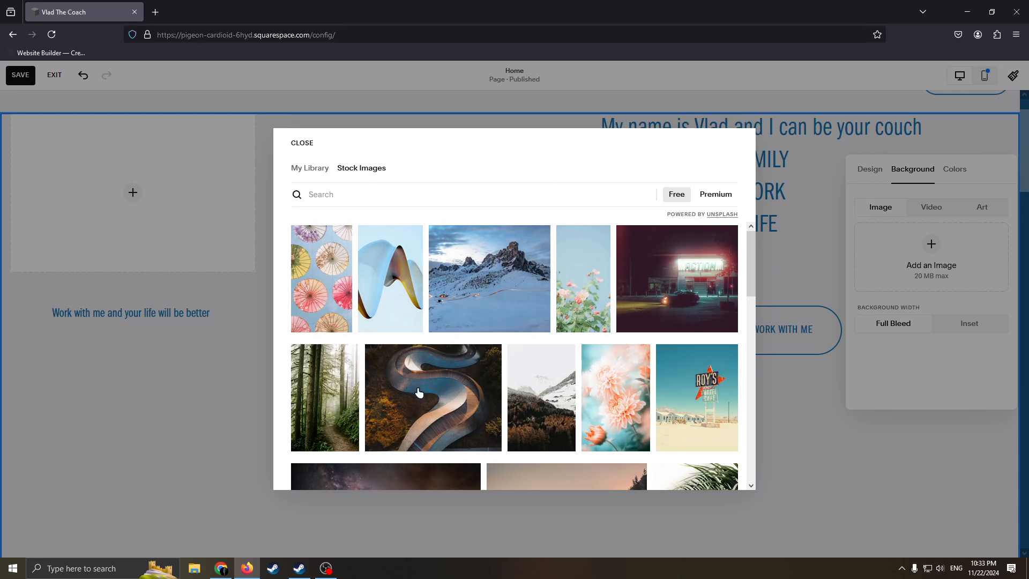
click(442, 407)
click(656, 368)
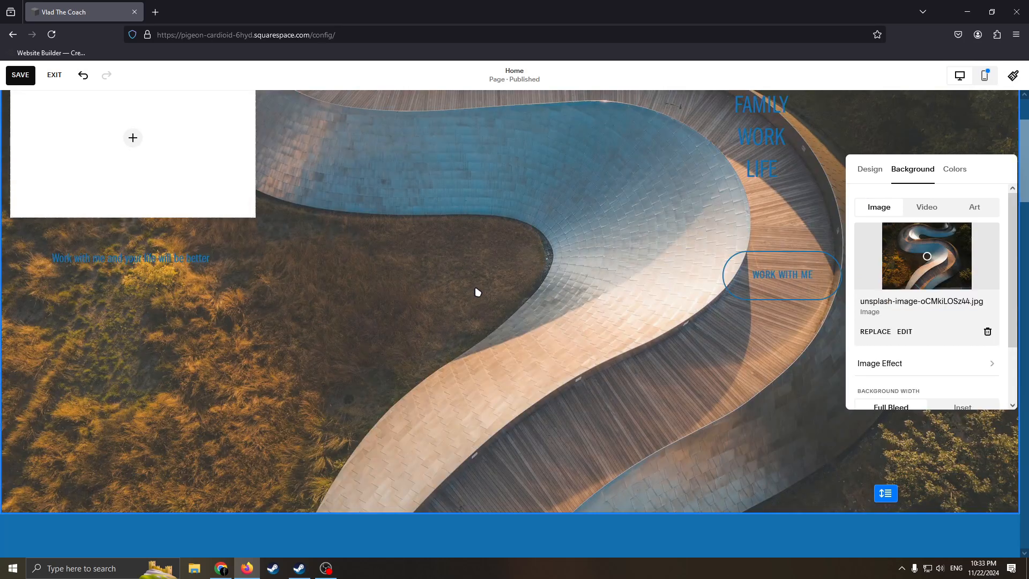
- Check the Home page with its new background in desktop and mobile views, ending back in desktop view
scroll(502, 346, up, 1)
scroll(322, 257, down, 2)
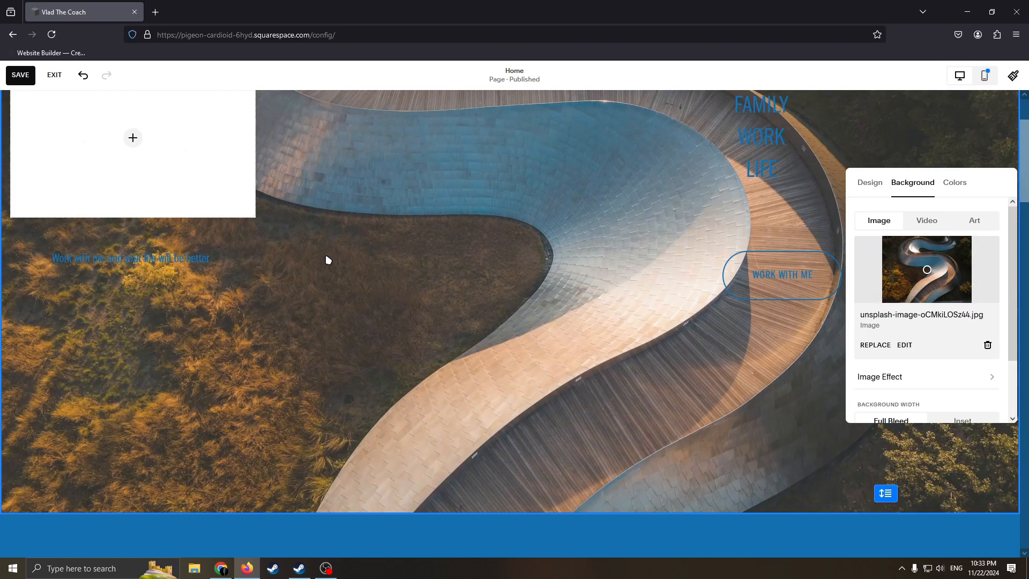
scroll(472, 227, up, 2)
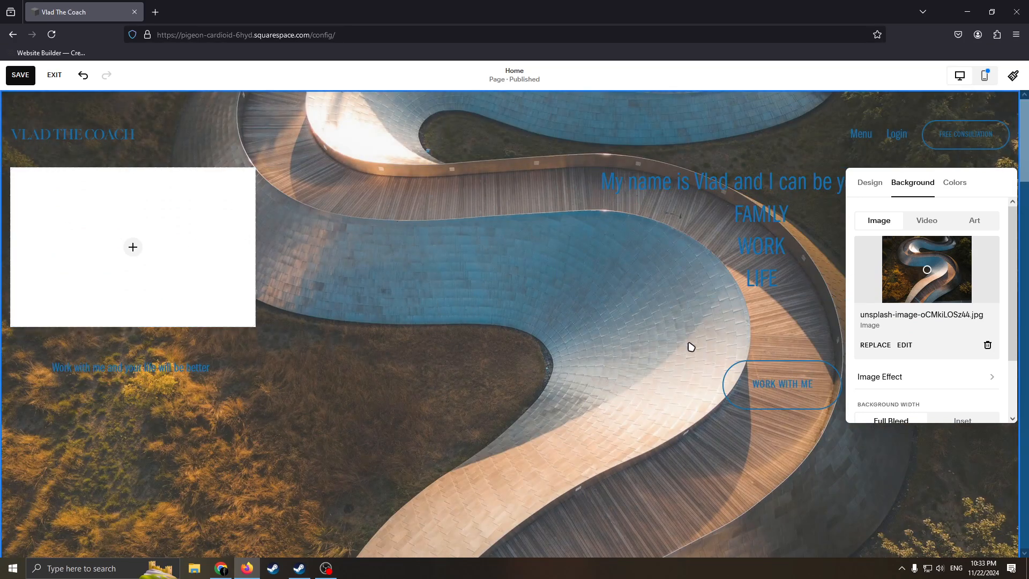
scroll(575, 330, down, 4)
scroll(576, 330, up, 4)
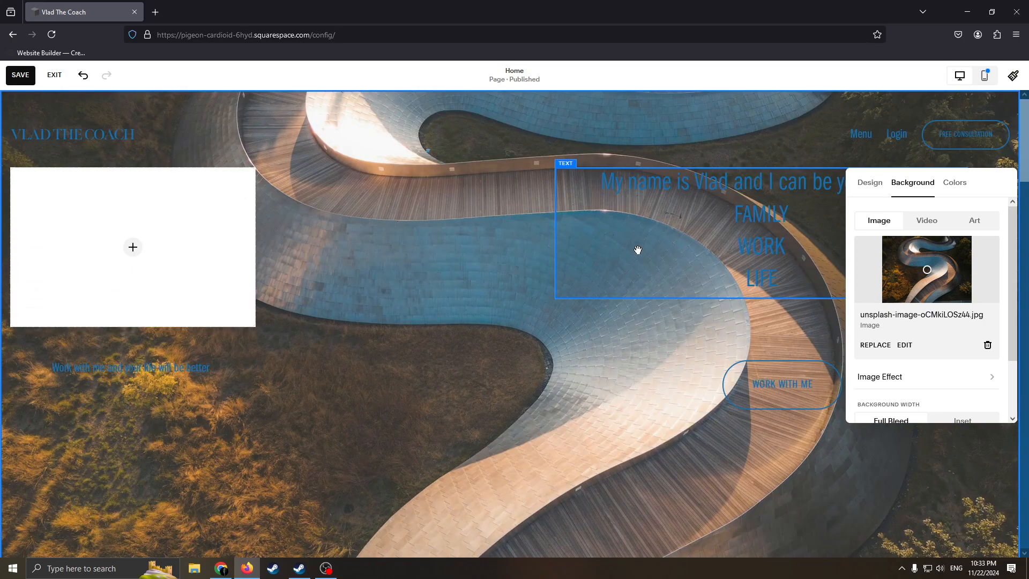
click(985, 75)
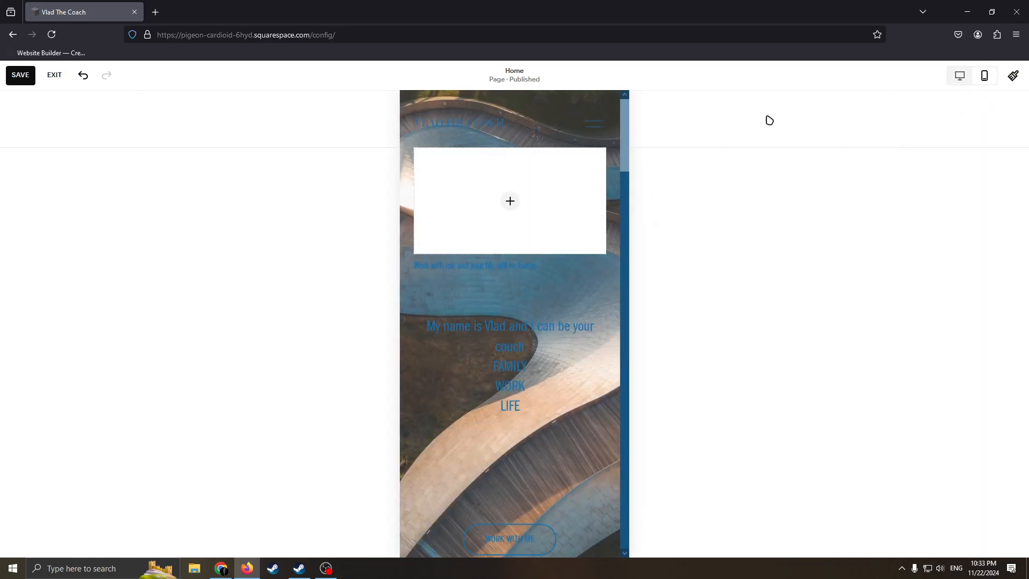
scroll(569, 279, down, 5)
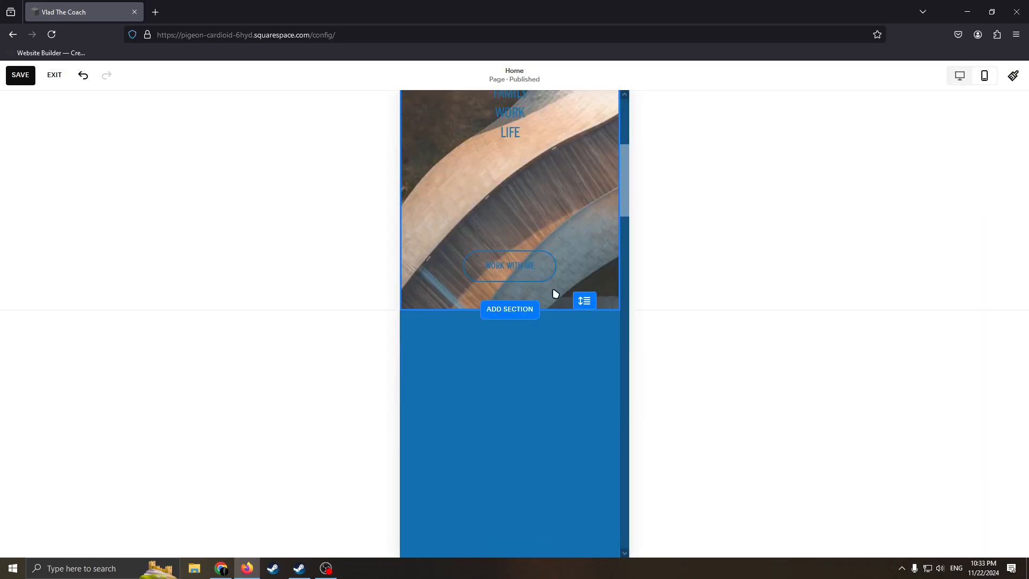
scroll(587, 260, down, 13)
scroll(595, 340, up, 6)
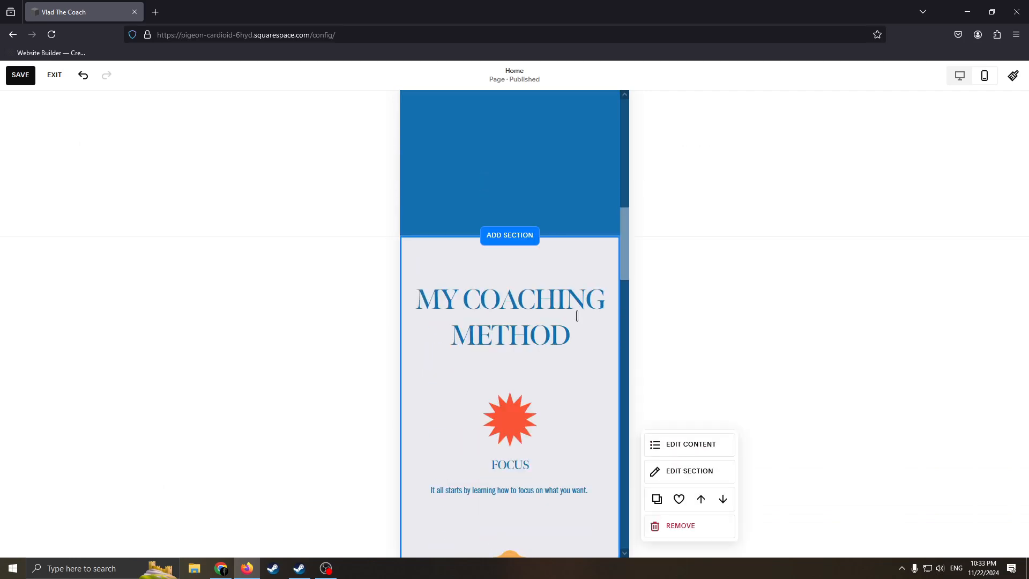
scroll(570, 319, down, 13)
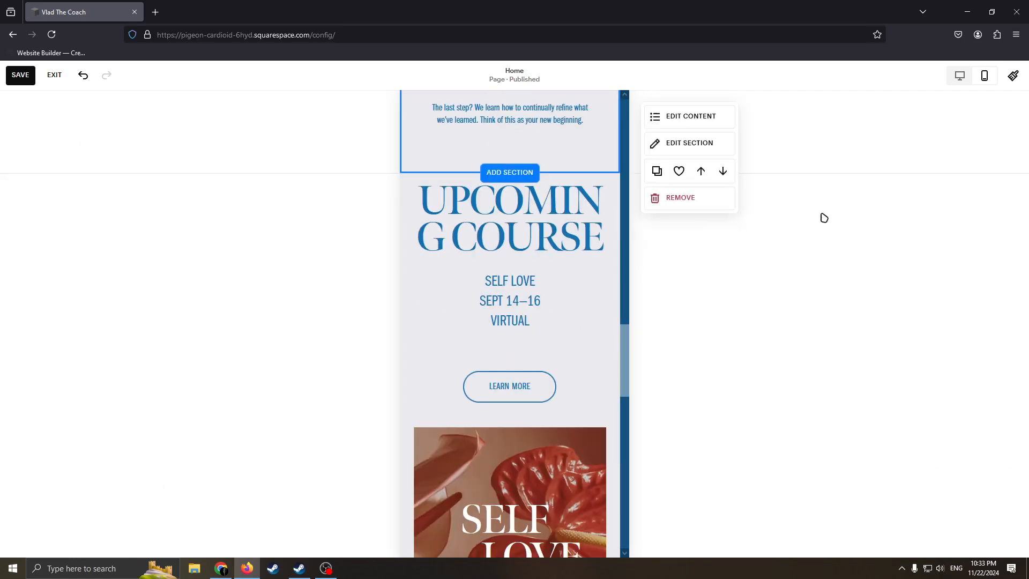
scroll(822, 216, up, 5)
click(960, 75)
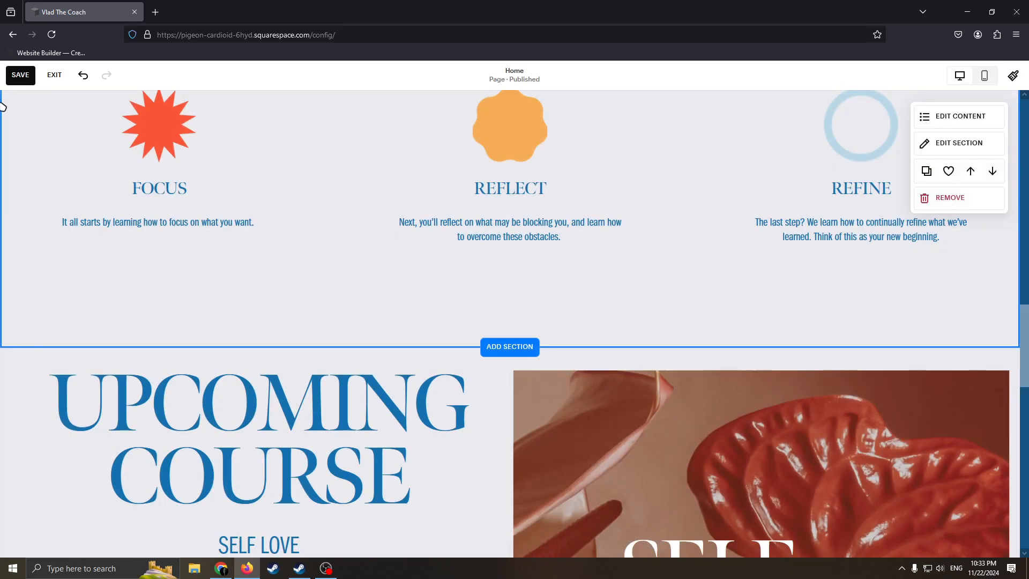
- Save the Home page changes and exit the page editor to the site preview
click(27, 79)
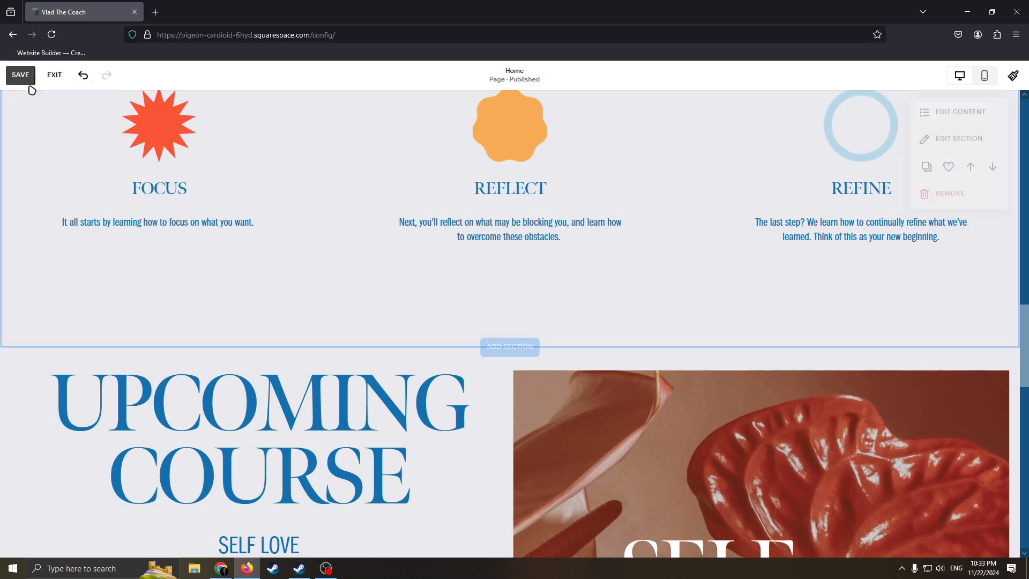
click(28, 81)
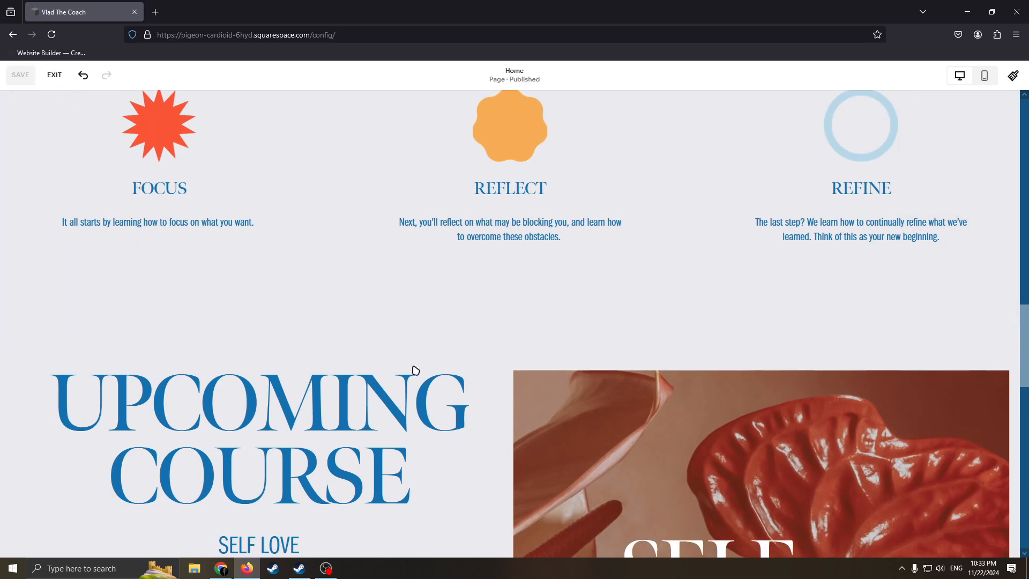
scroll(413, 368, down, 5)
scroll(586, 360, up, 8)
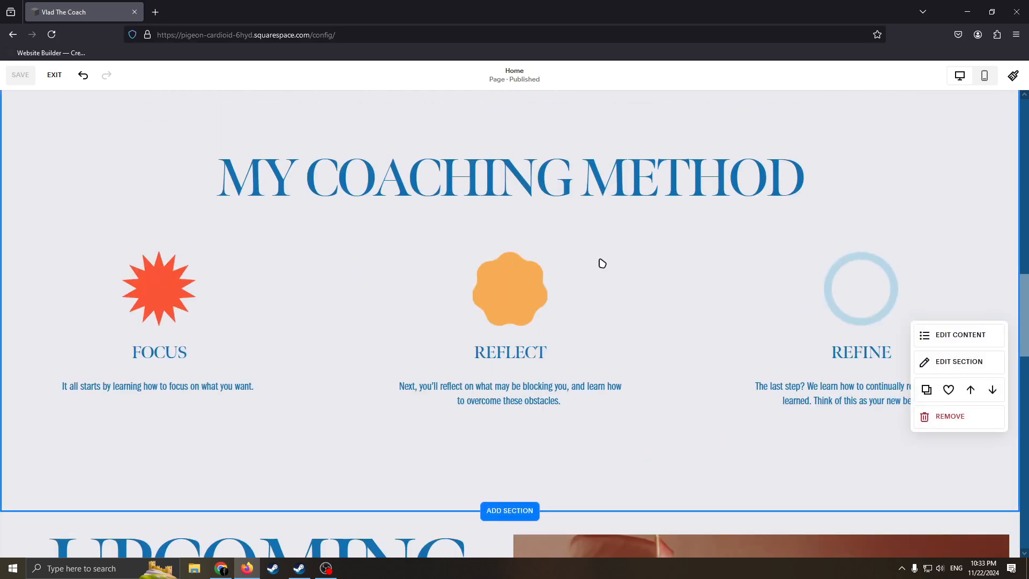
scroll(501, 264, up, 4)
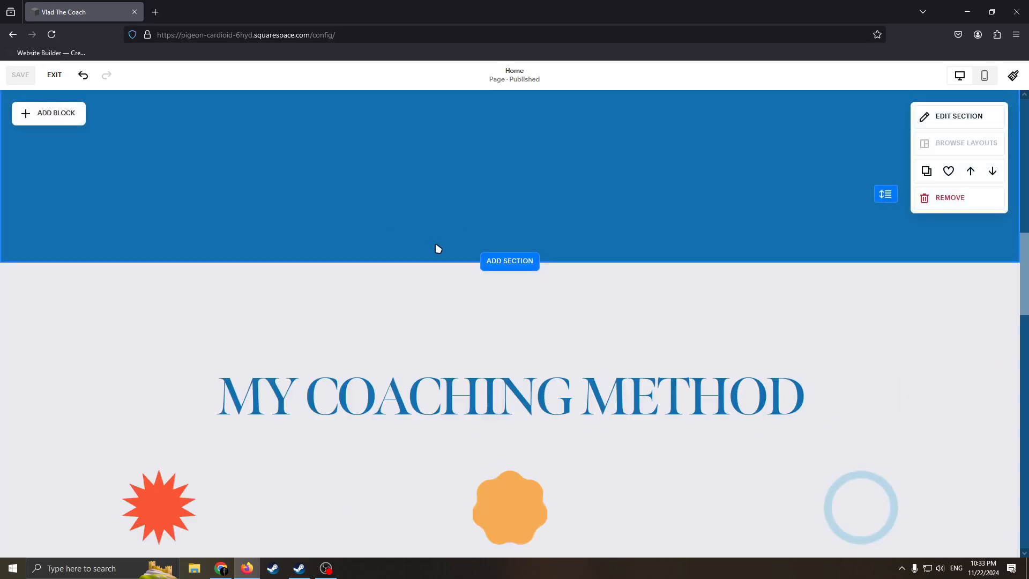
scroll(261, 183, up, 1)
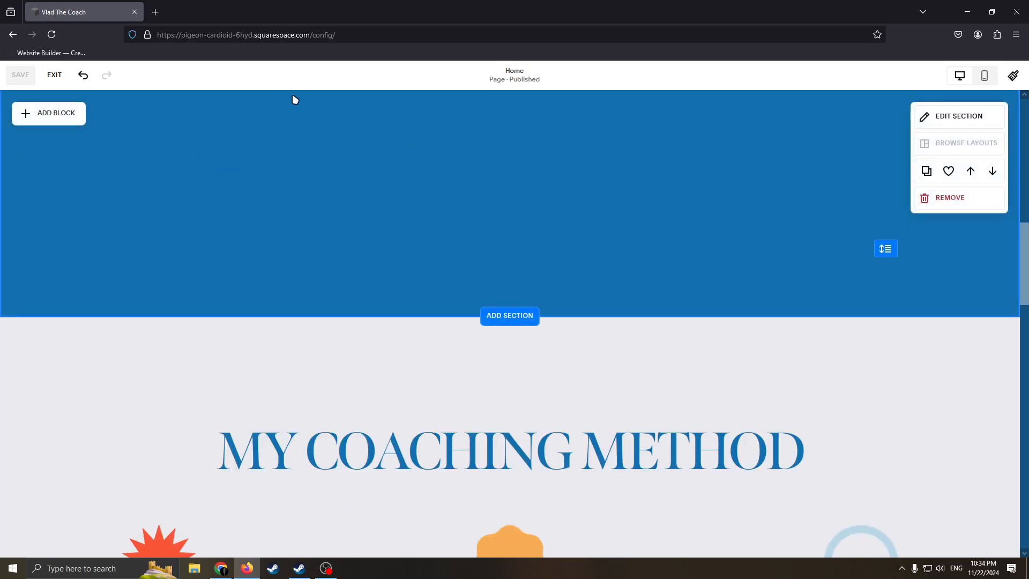
click(53, 79)
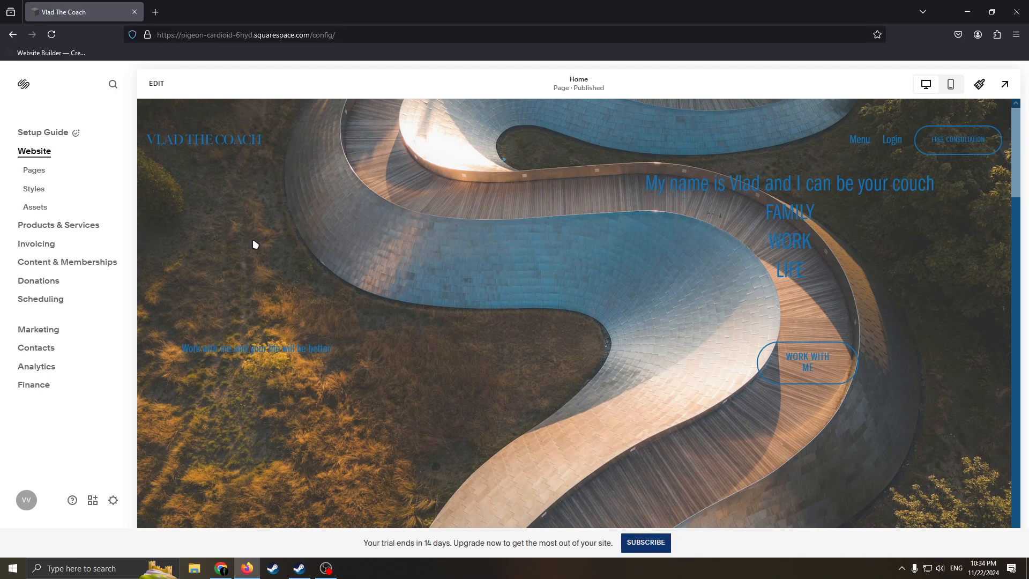
scroll(713, 301, down, 6)
scroll(646, 280, up, 6)
scroll(622, 266, down, 3)
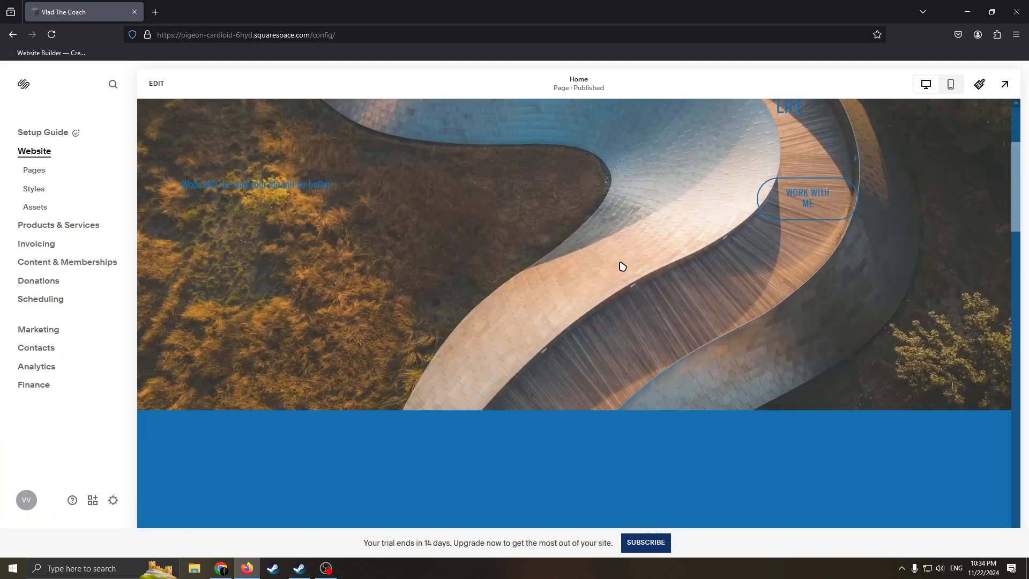
scroll(622, 267, up, 3)
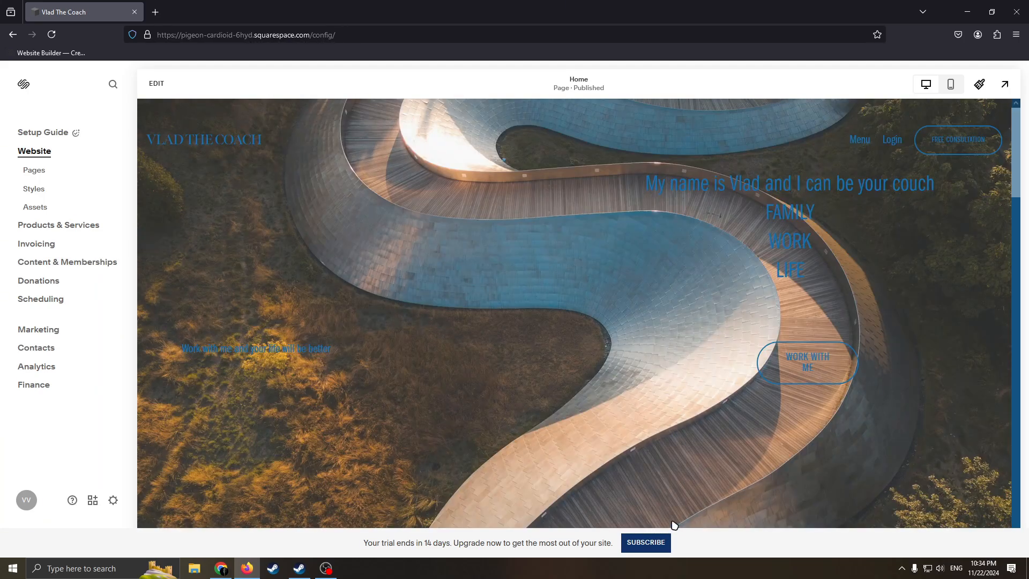
- Open the subscription plans for the site and examine their monthly prices
click(636, 543)
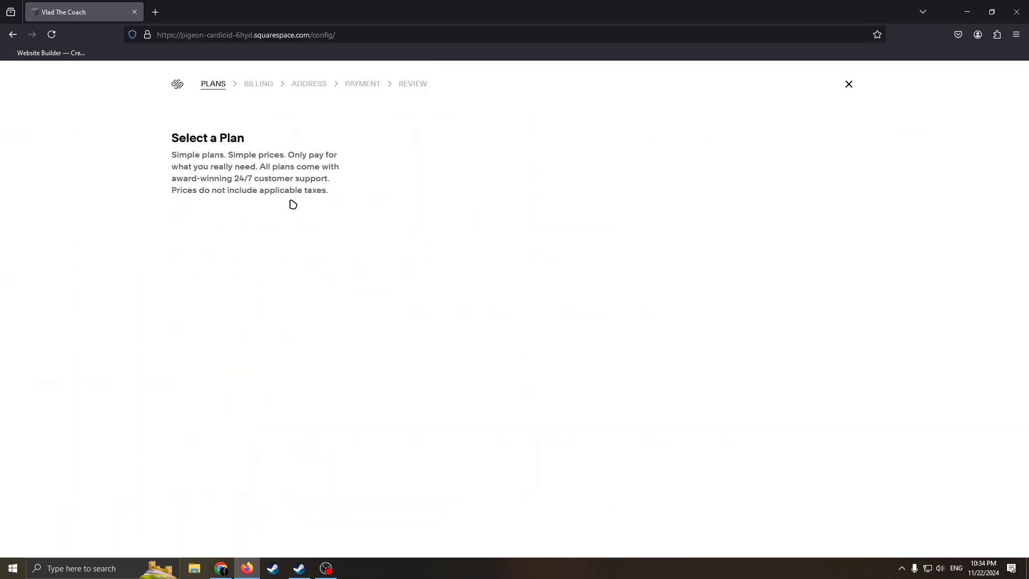
drag(168, 139, 268, 139)
click(250, 140)
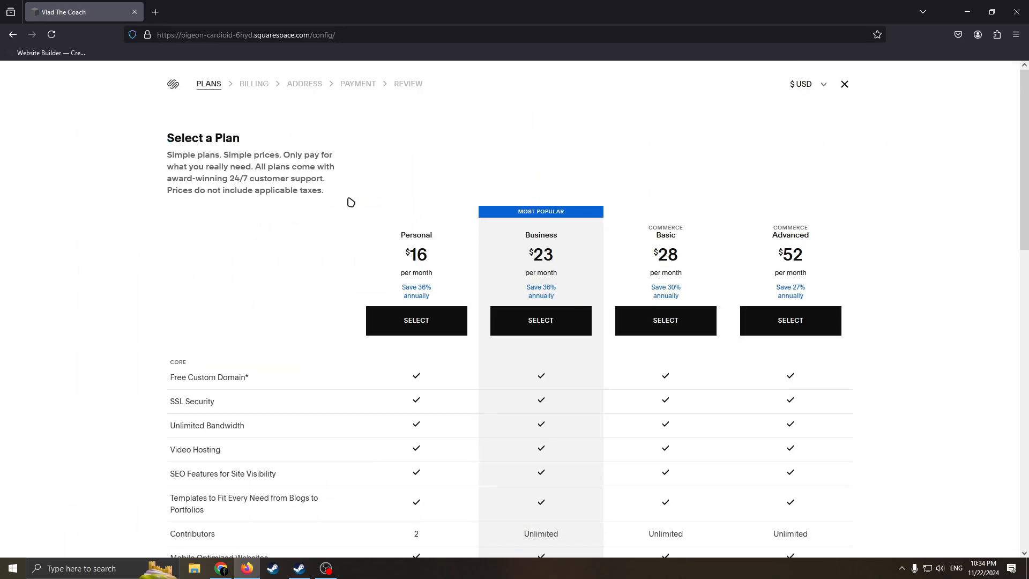
drag(398, 244, 870, 248)
click(831, 250)
- Compare the features included in the Personal, Business, Basic and Advanced plans
scroll(842, 279, down, 4)
scroll(847, 319, up, 4)
scroll(834, 273, down, 5)
scroll(420, 298, up, 5)
scroll(600, 355, down, 3)
scroll(729, 348, down, 4)
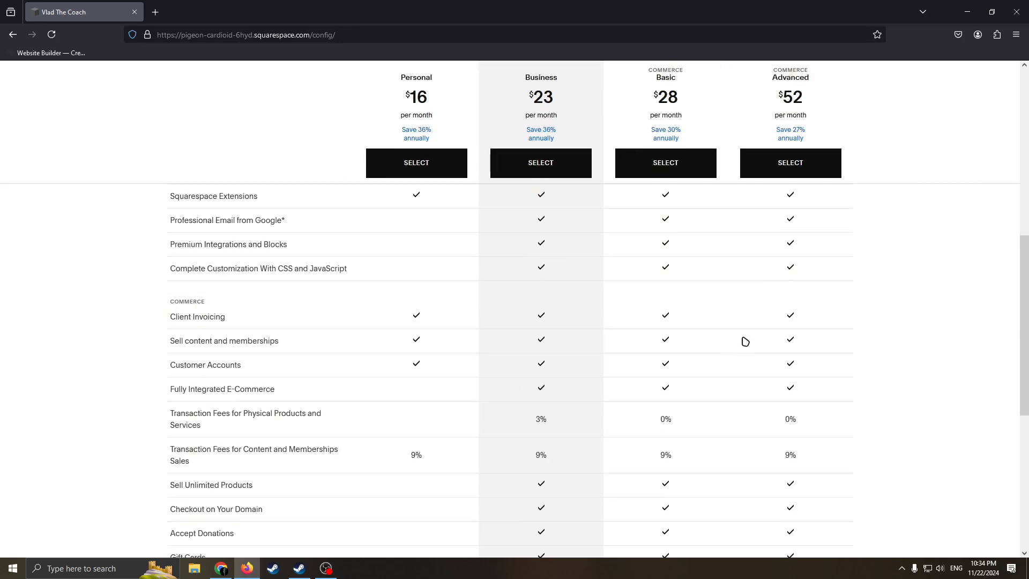
scroll(618, 306, up, 4)
scroll(783, 341, up, 4)
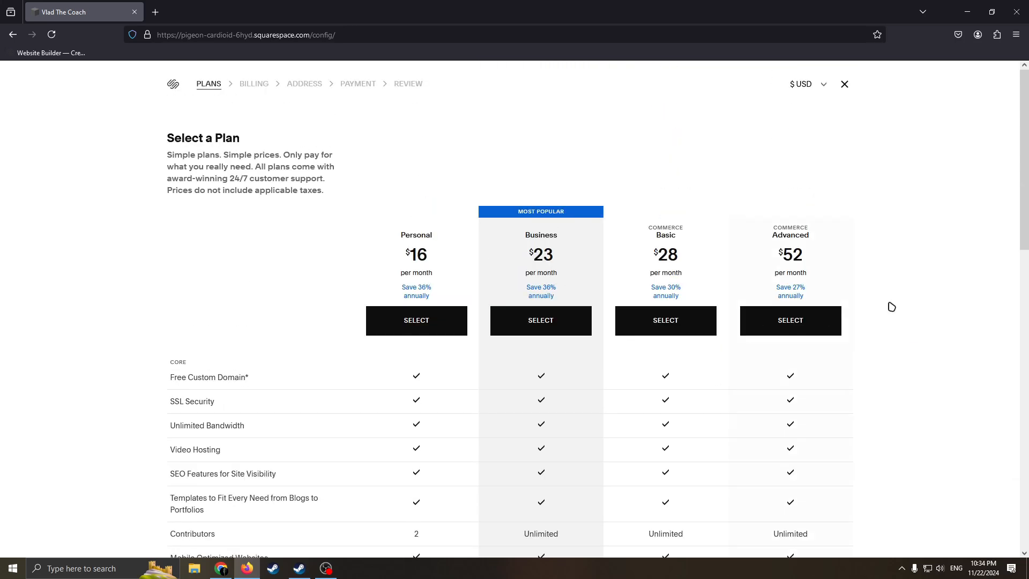
scroll(666, 287, down, 5)
scroll(512, 272, up, 5)
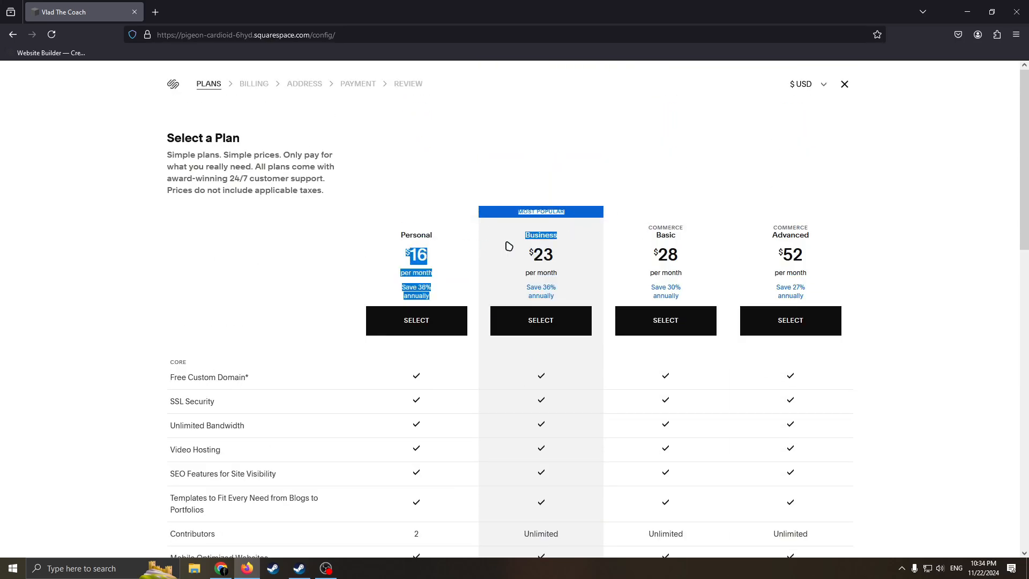
- Examine the Business plan's monthly price and its included features
drag(542, 251, 602, 261)
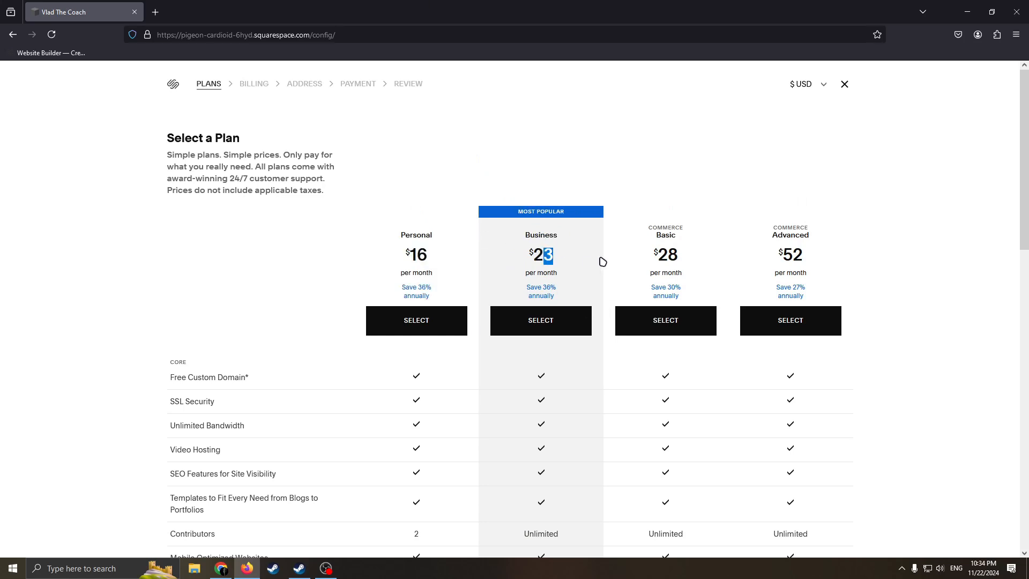
drag(521, 254, 601, 264)
scroll(518, 288, down, 3)
scroll(540, 284, down, 5)
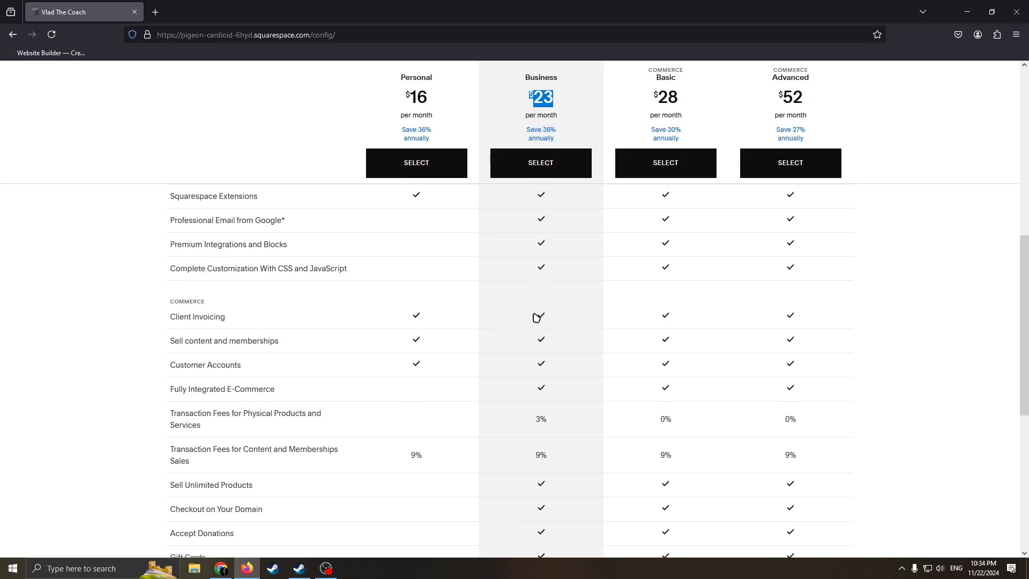